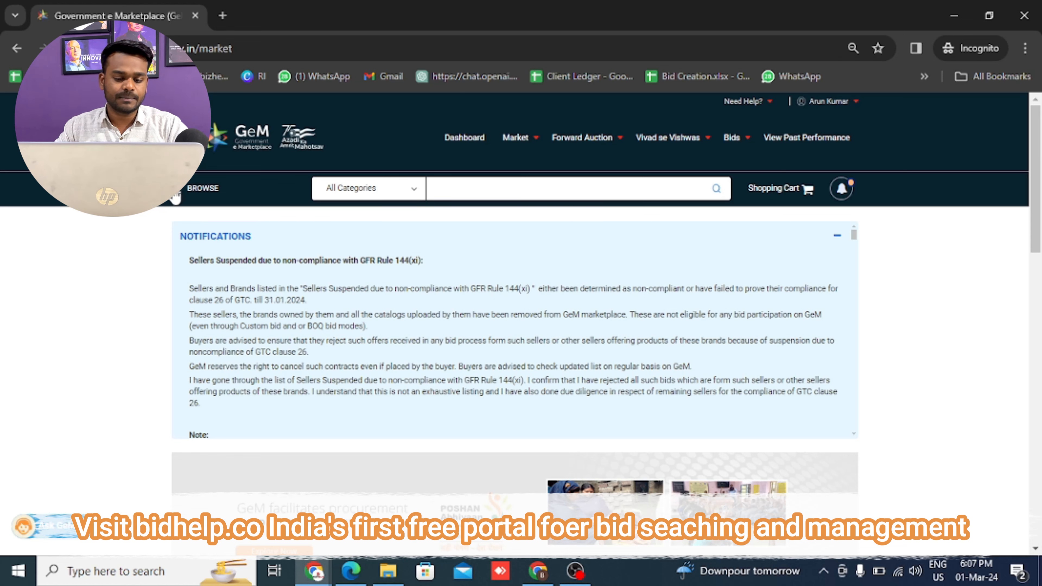
Step: Open BOQ Based Bidding from the browse options and start a bulk availability report
click(184, 196)
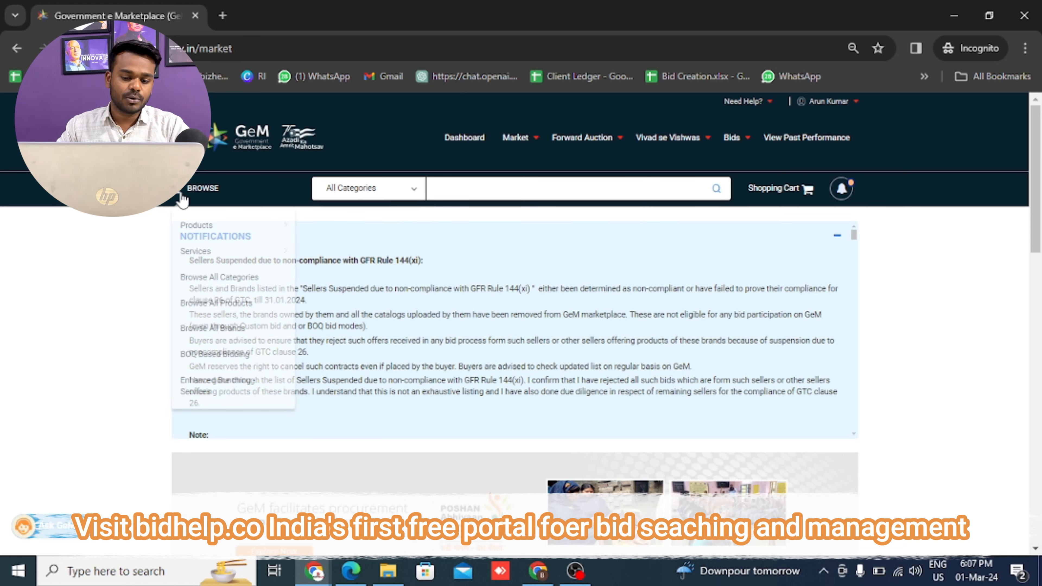
click(214, 361)
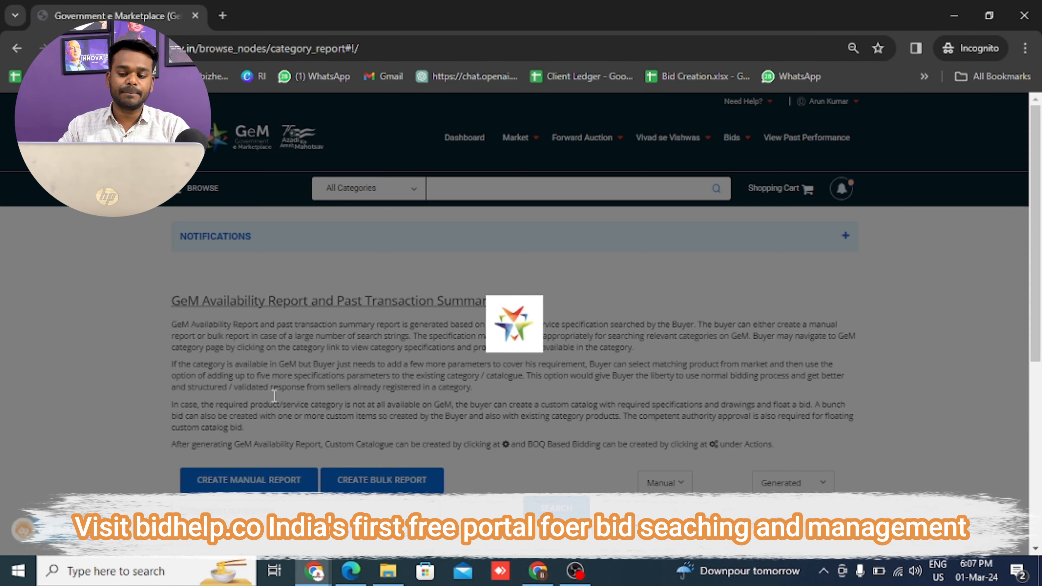
scroll(282, 403, down, 6)
scroll(375, 395, up, 3)
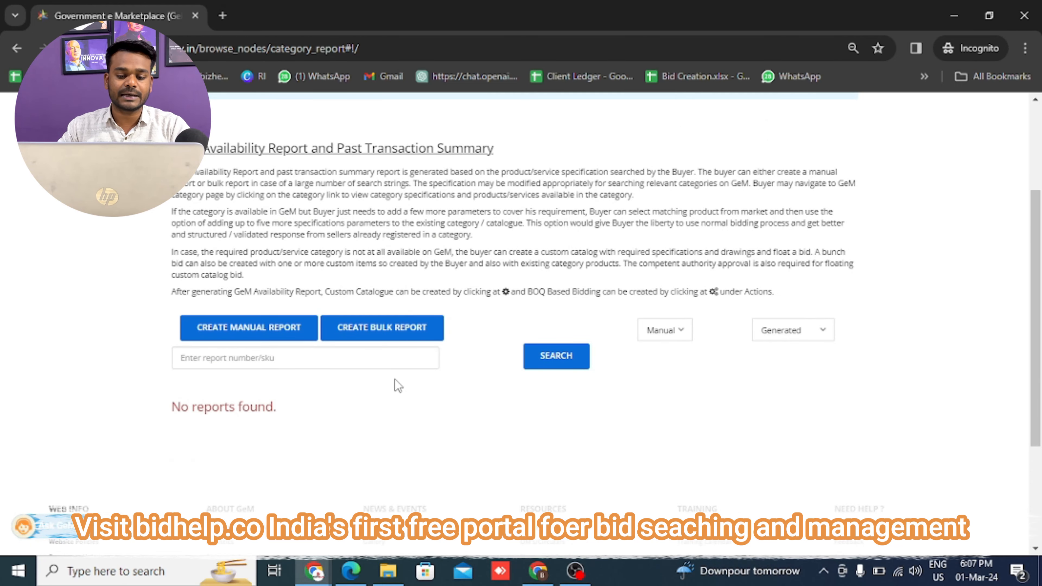
scroll(384, 392, up, 4)
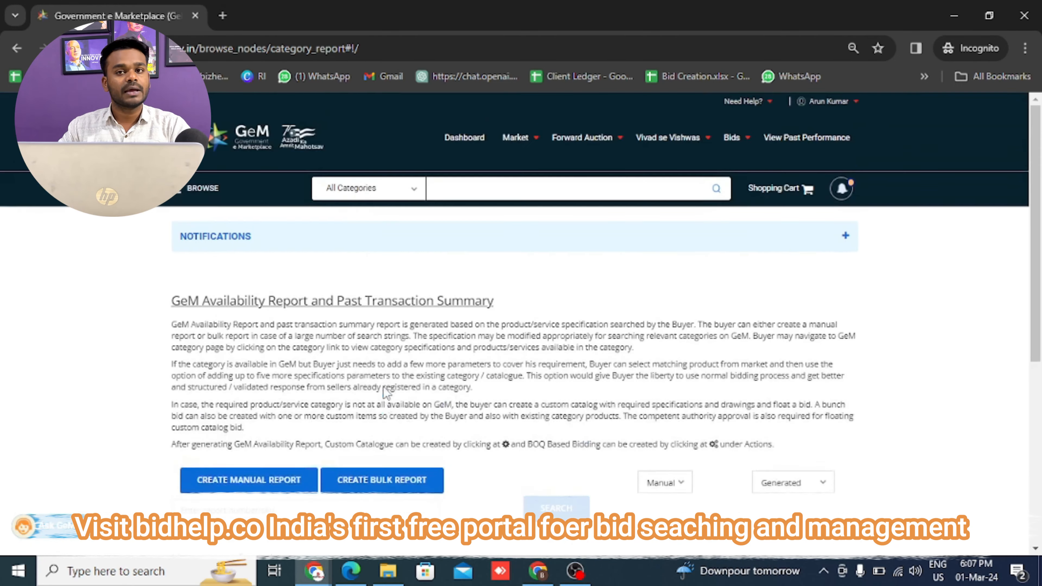
scroll(384, 391, down, 2)
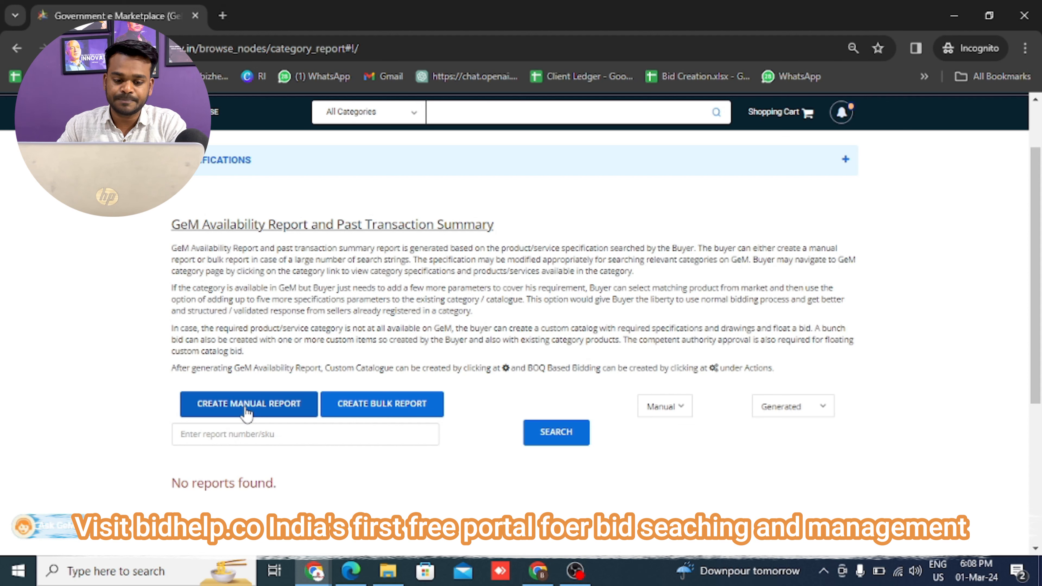
click(353, 409)
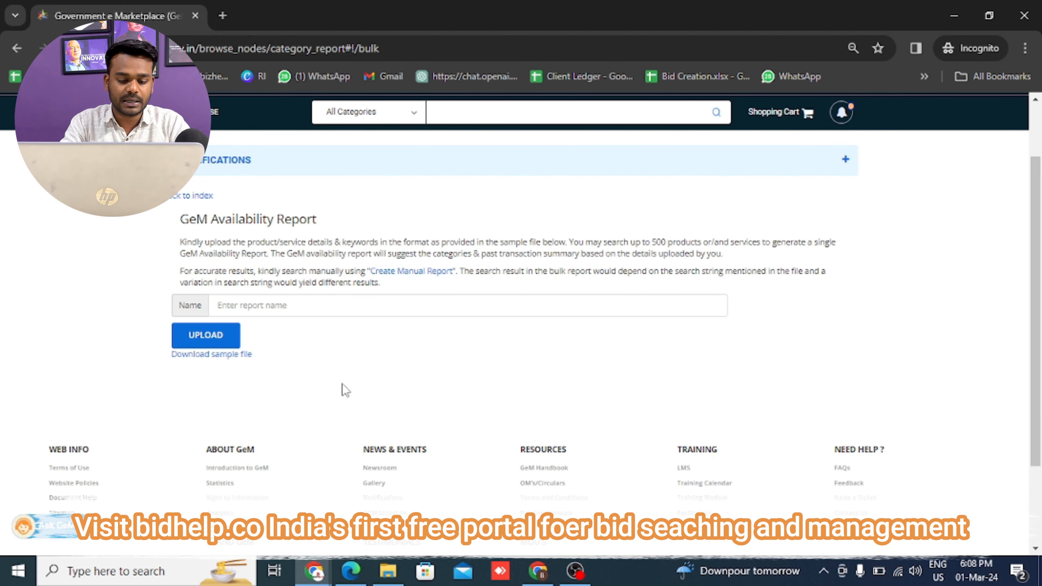
Step: Name the bulk availability report "Desktop report"
click(280, 307)
text(des)
key(BackSpace)
key(BackSpace)
key(BackSpace)
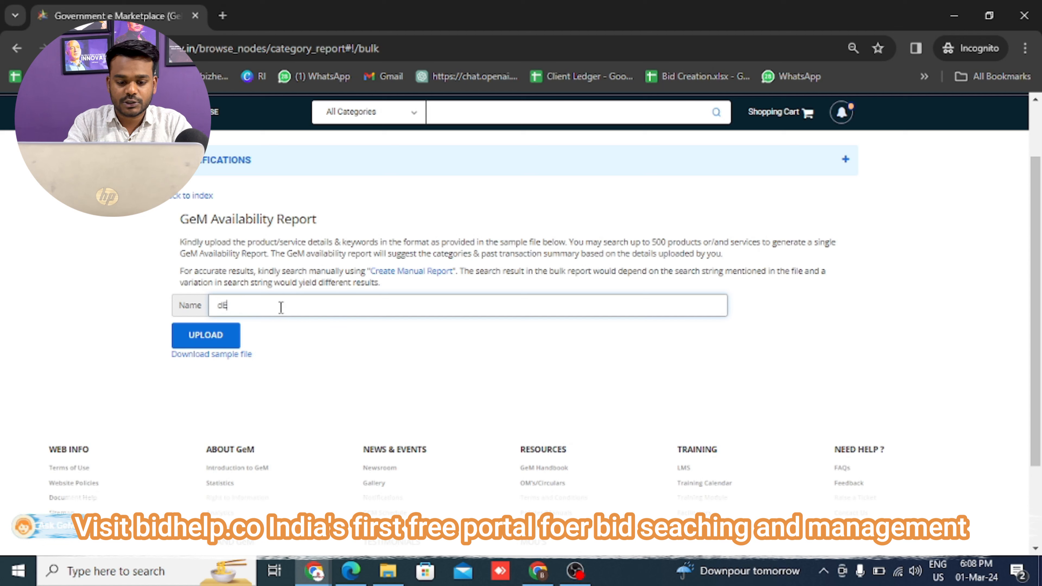
text(Desktp)
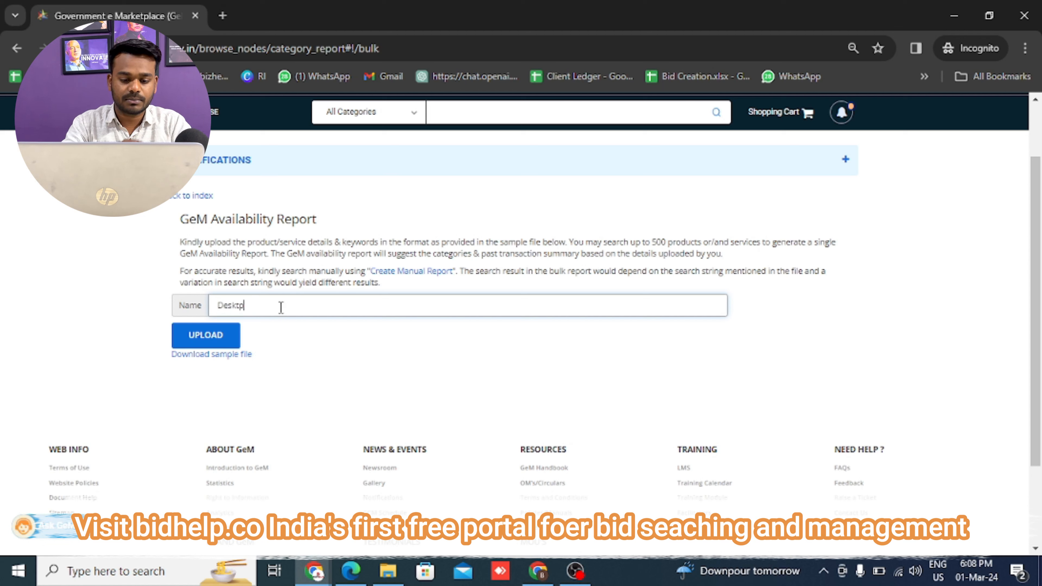
key(BackSpace)
text(op repo)
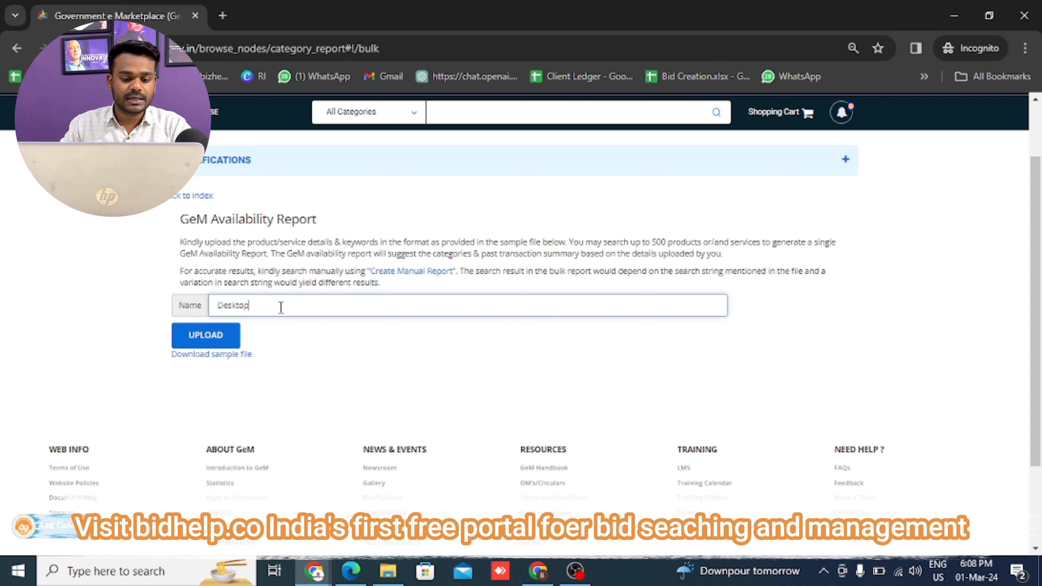
text(rt)
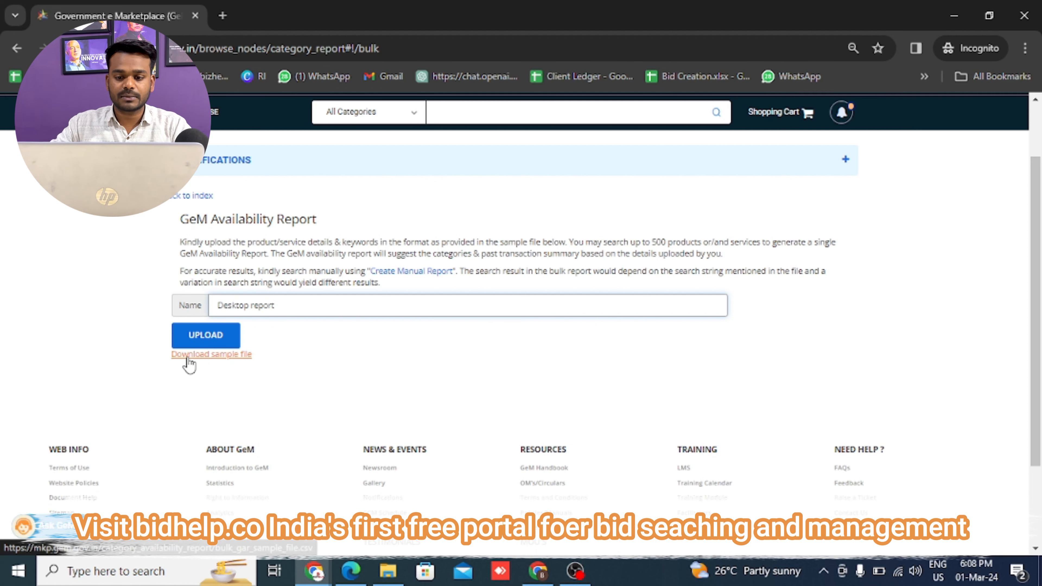
Step: Download the sample file as bulk_gar_sample_file.csv and open it full-size in Excel
click(212, 352)
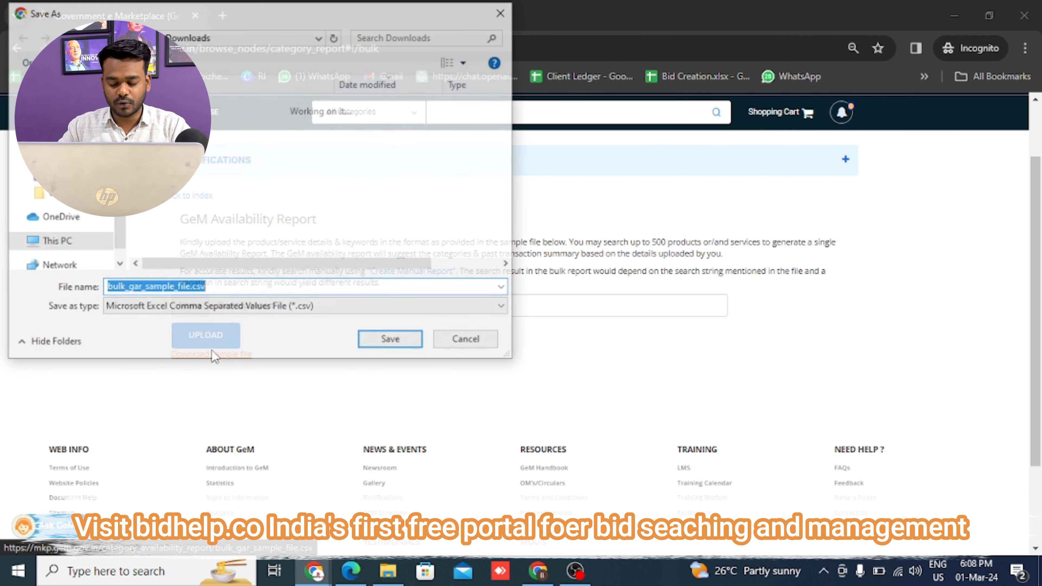
click(375, 341)
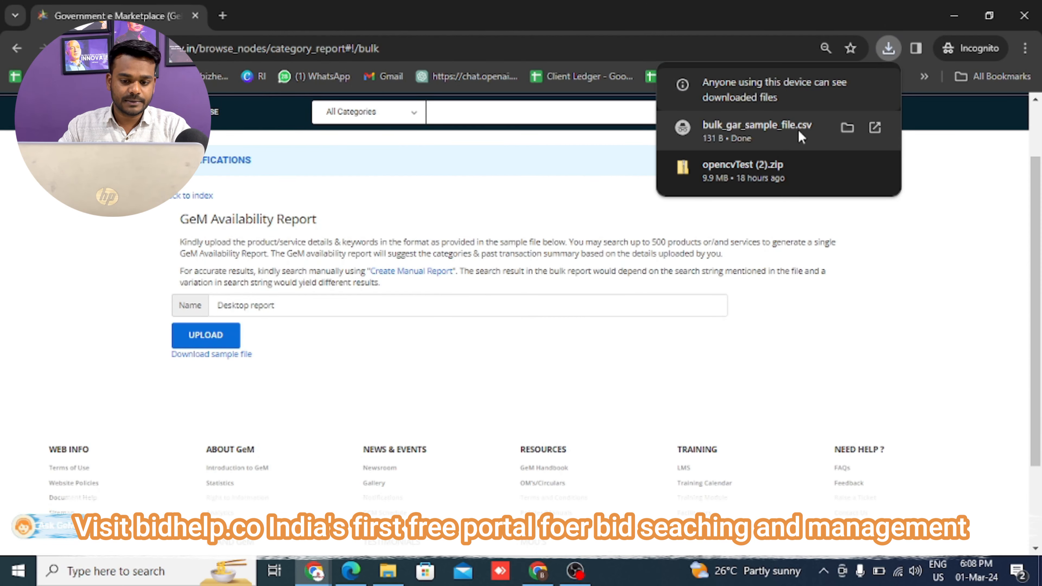
click(847, 128)
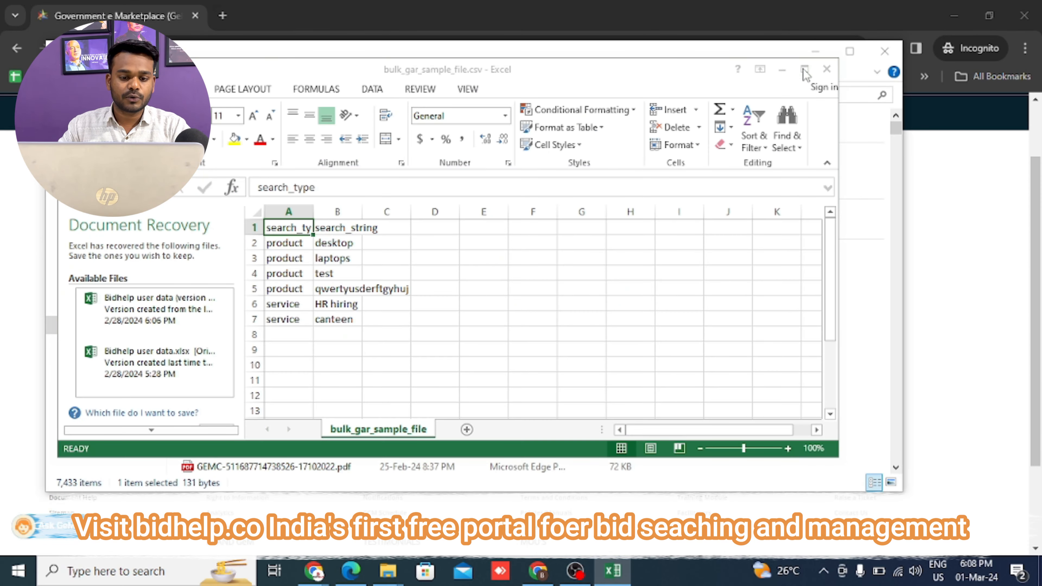
click(591, 403)
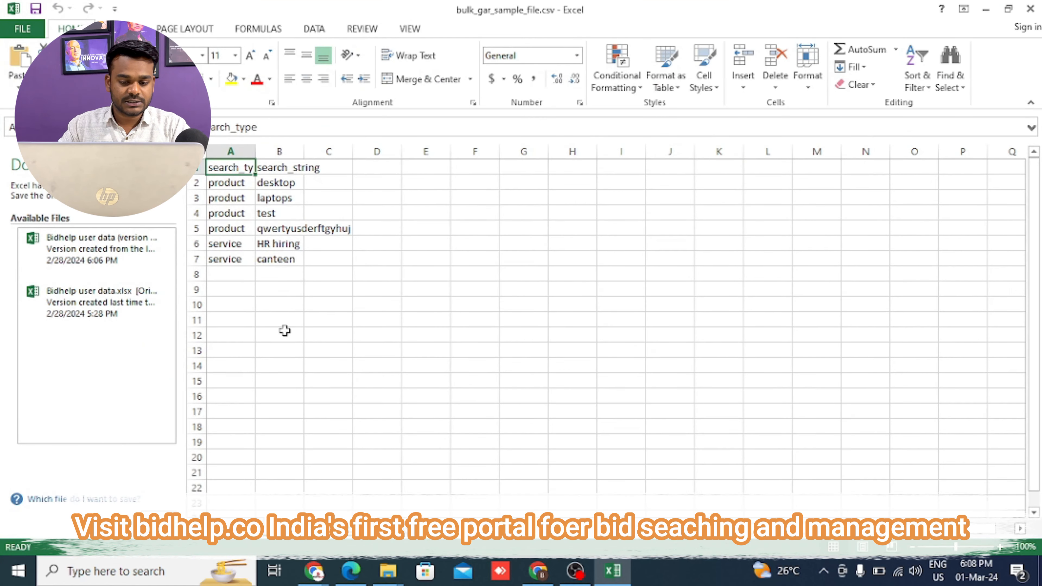
Step: Fit columns A and B to their contents and review the listed search types and search strings
click(279, 324)
double_click(255, 152)
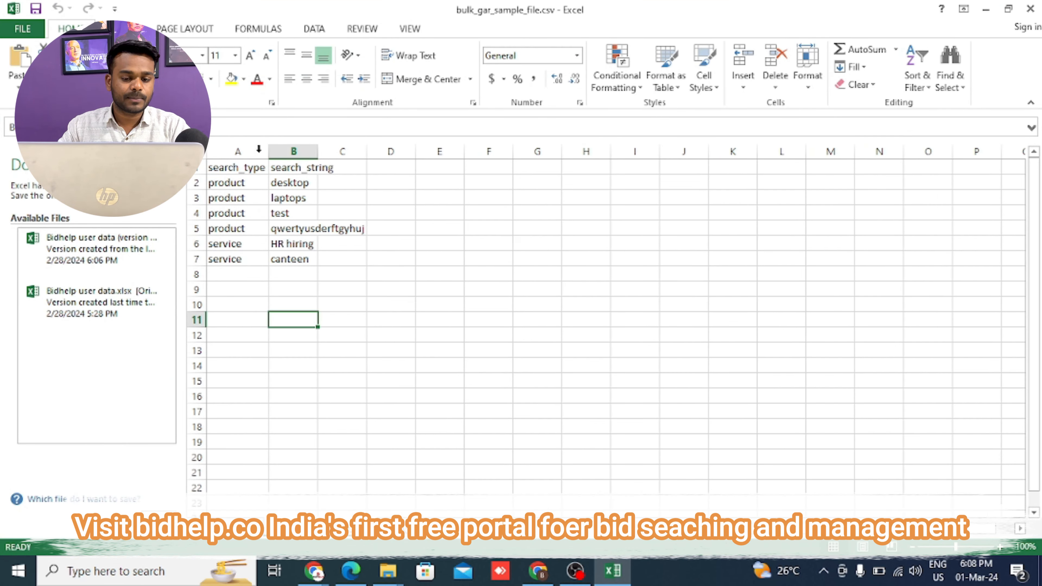
double_click(318, 151)
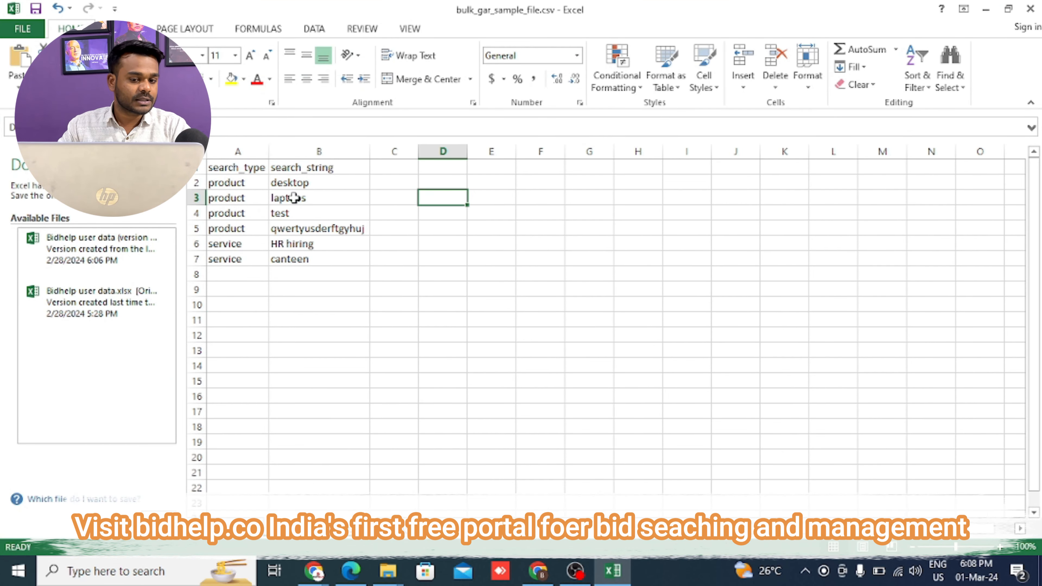
drag(303, 183, 306, 244)
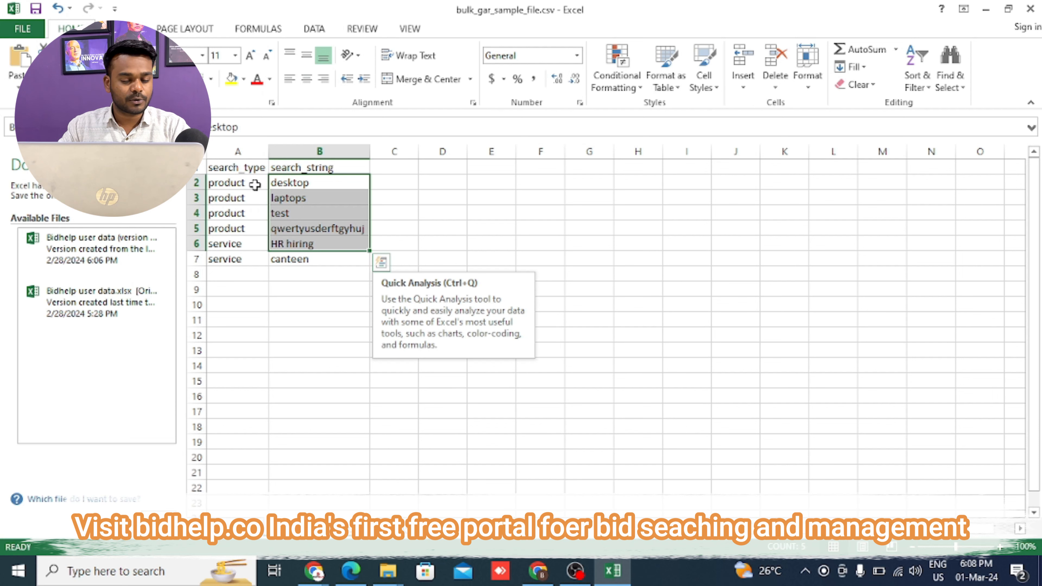
drag(255, 186, 246, 277)
click(411, 261)
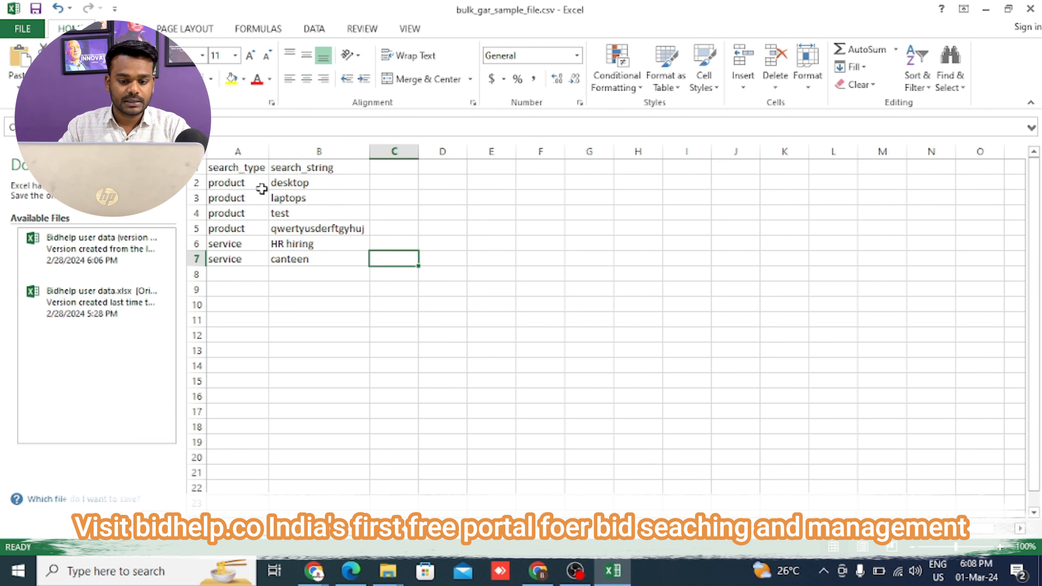
click(247, 186)
drag(247, 204, 354, 260)
click(430, 214)
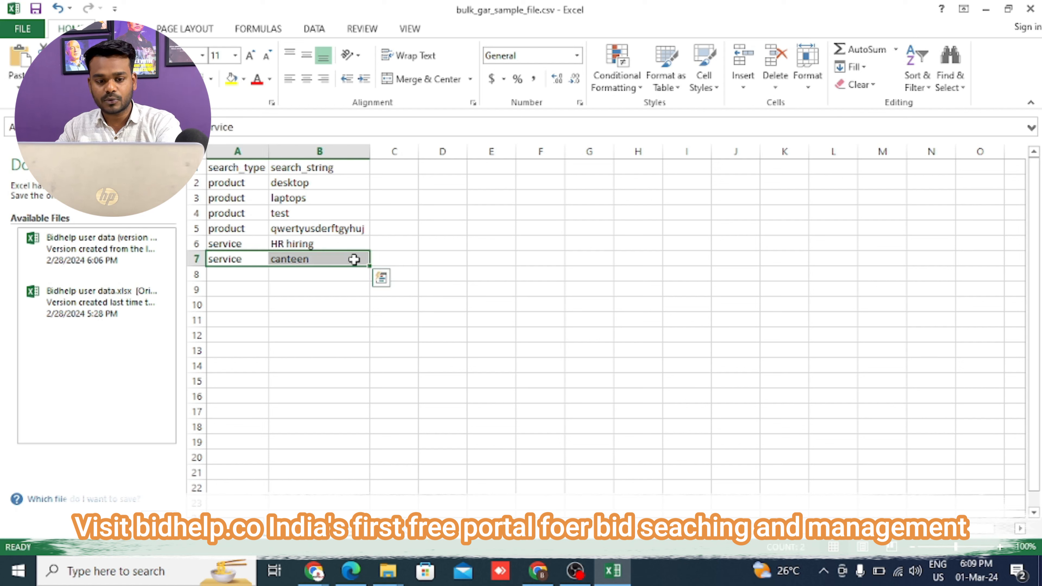
Step: Clear the service and canteen cells in row 7, and undo the deletion
key(BackSpace)
click(354, 260)
key(BackSpace)
click(441, 243)
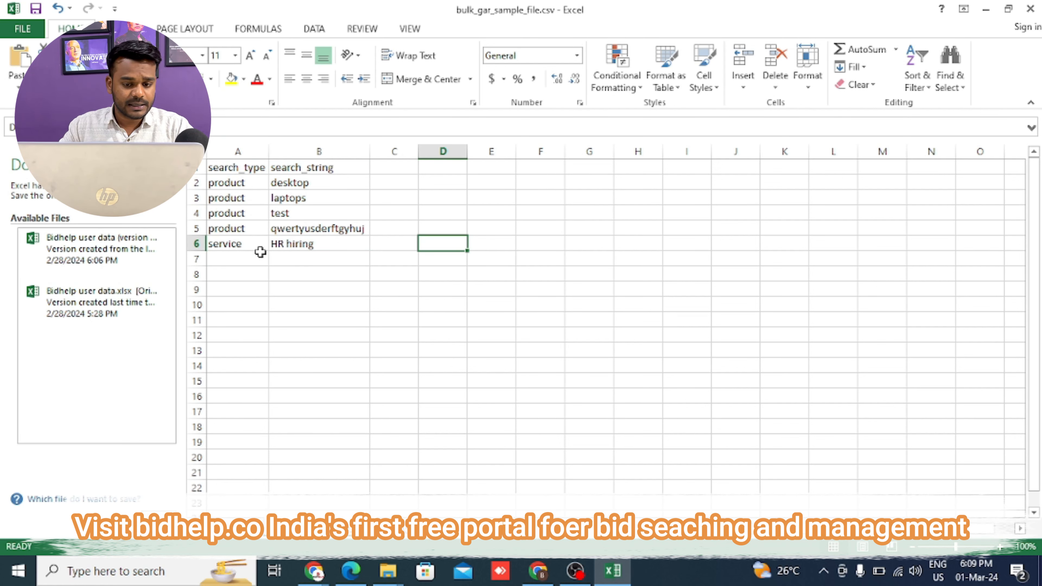
key(ctrl+z)
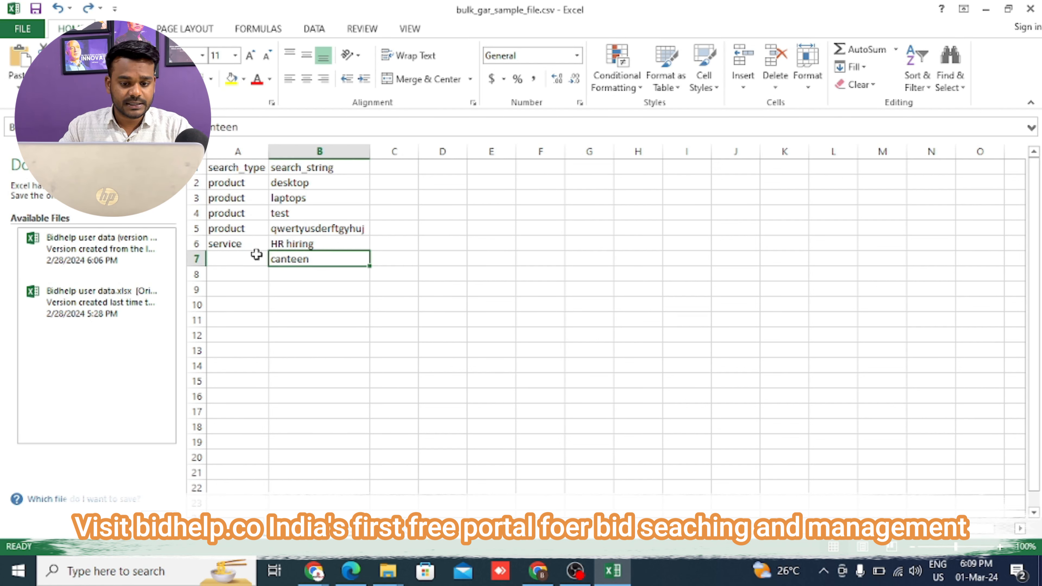
click(224, 258)
key(ctrl+z)
Step: Go over the product and service types in column A and their matching search strings in column B
click(250, 185)
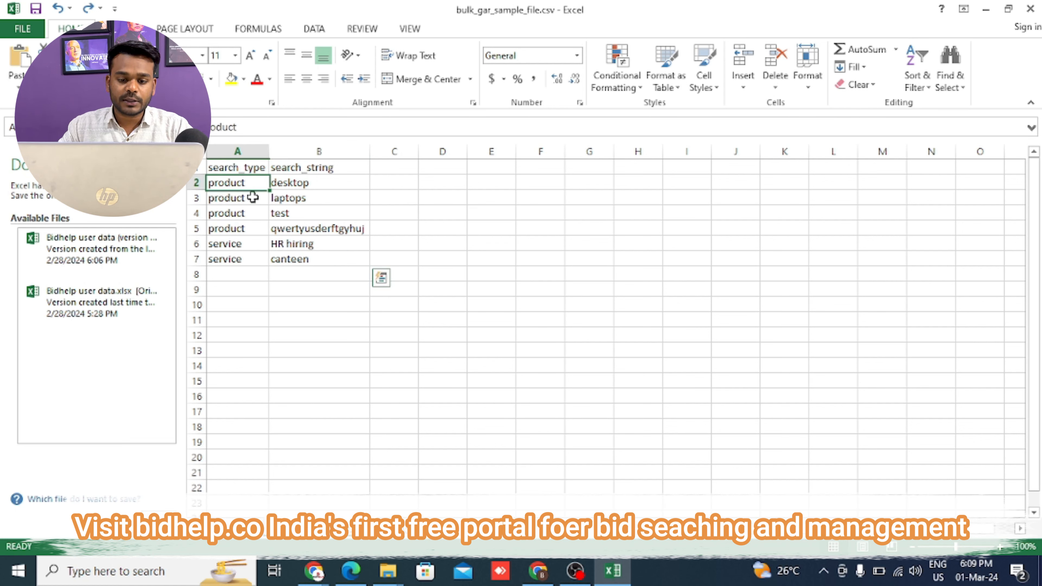
key(ctrl+shift+Down)
drag(319, 185, 315, 255)
click(381, 215)
double_click(326, 181)
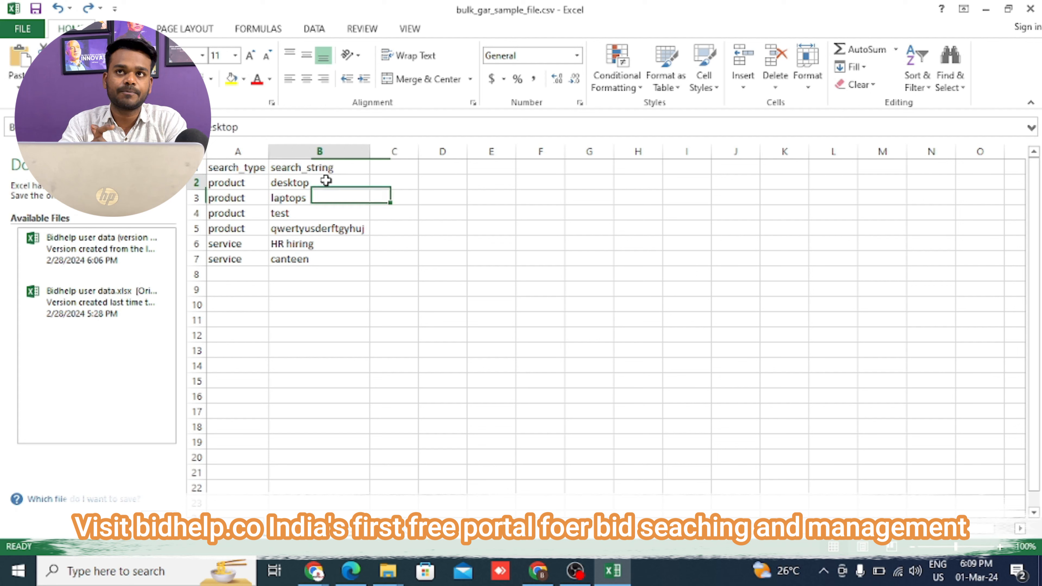
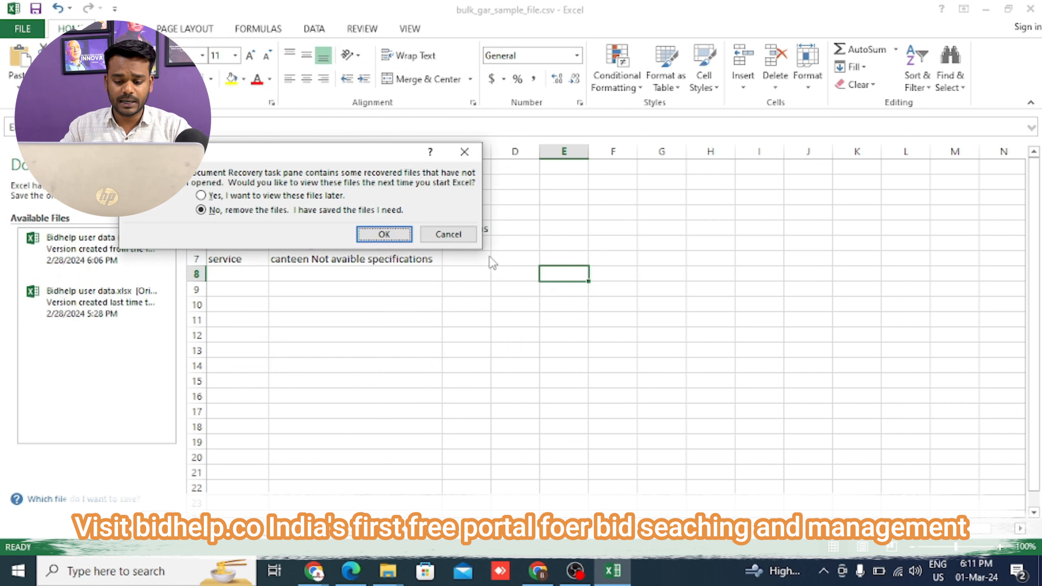
Step: Close Excel, choosing to remove the recovered files, and switch back to the Government e Marketplace window in Chrome
click(382, 233)
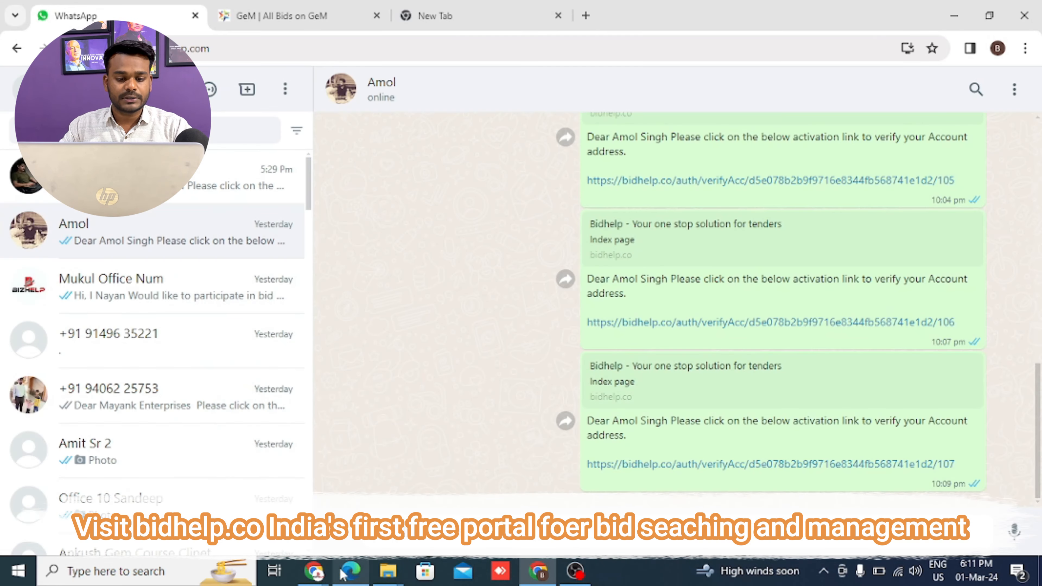
mouse_move(324, 557)
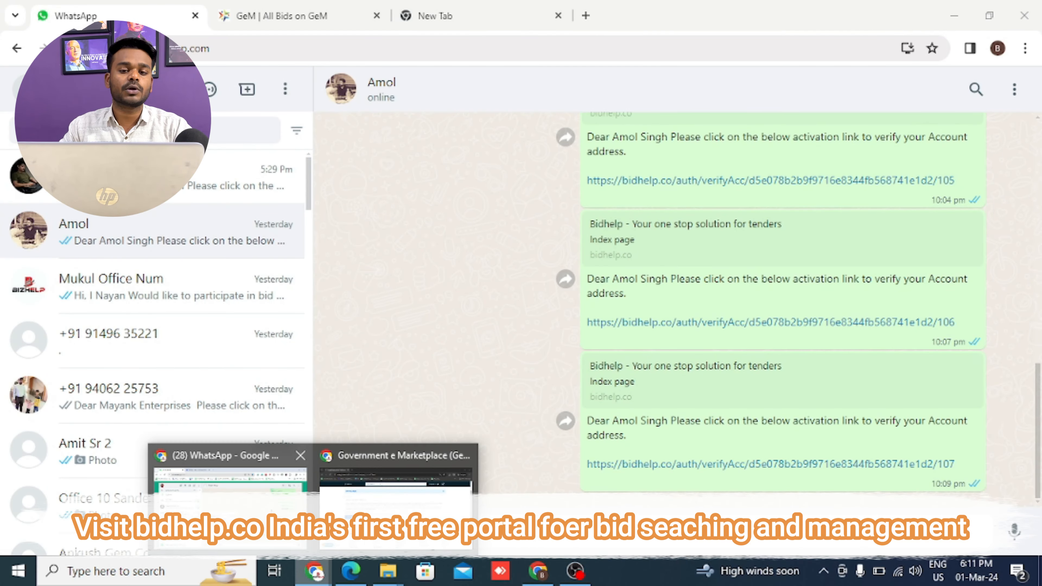
click(263, 507)
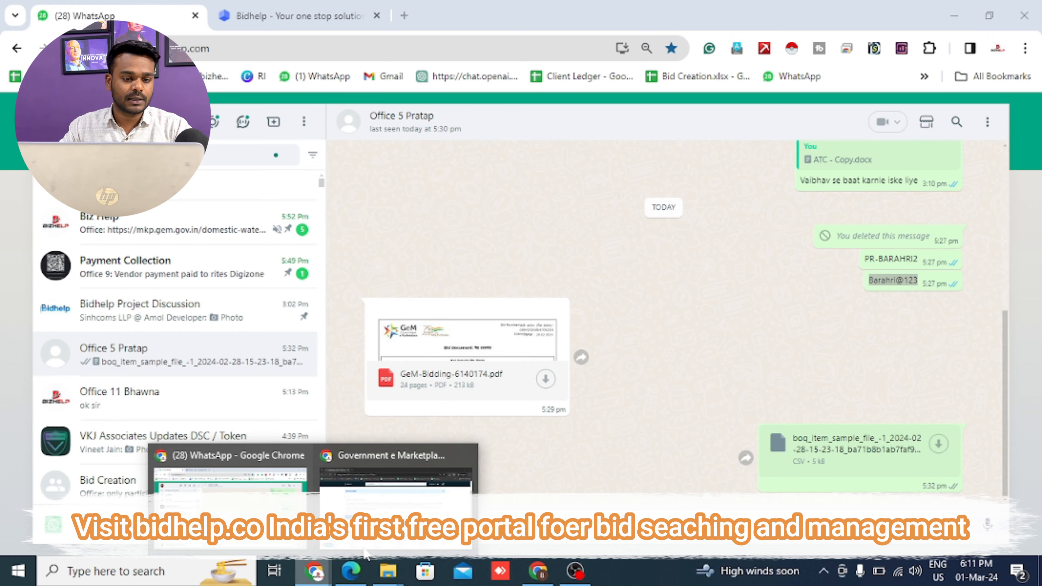
click(397, 472)
Step: Upload the edited bulk_gar_sample_file.csv to the bulk availability report
click(221, 337)
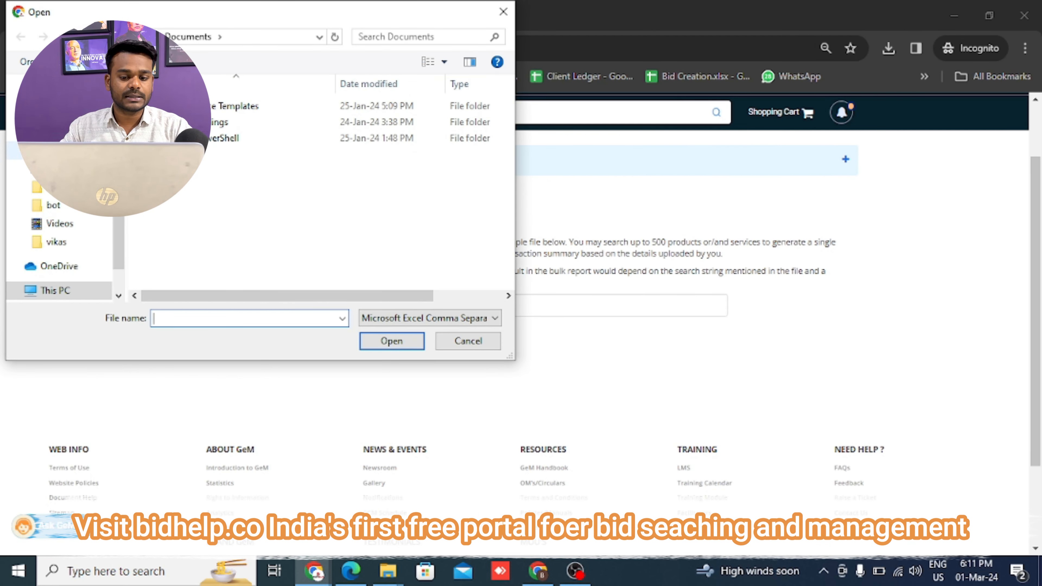
click(62, 132)
double_click(213, 129)
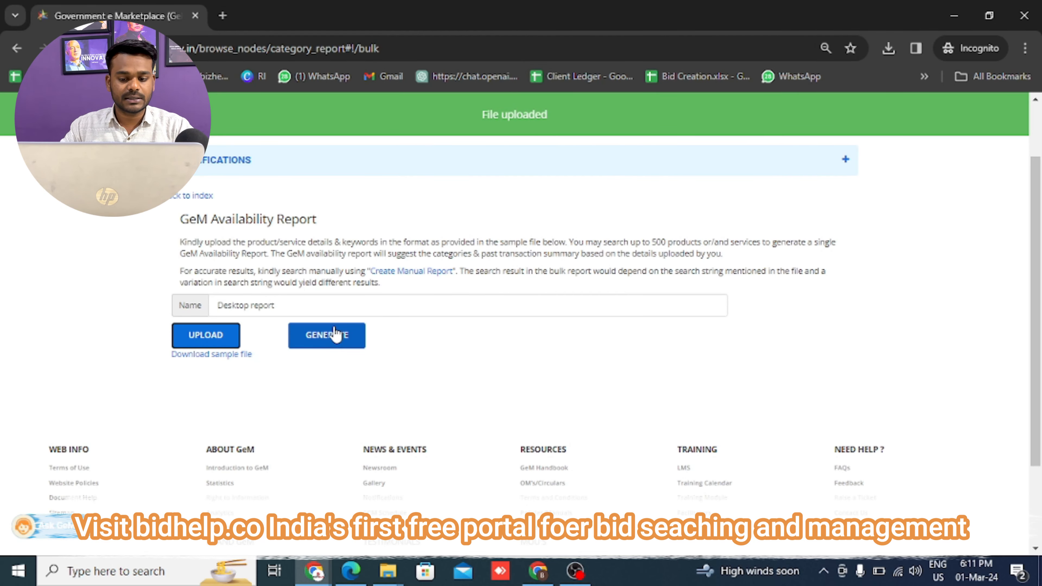
Step: Generate the Desktop report and save its PDF in Downloads under the suggested file name
click(336, 335)
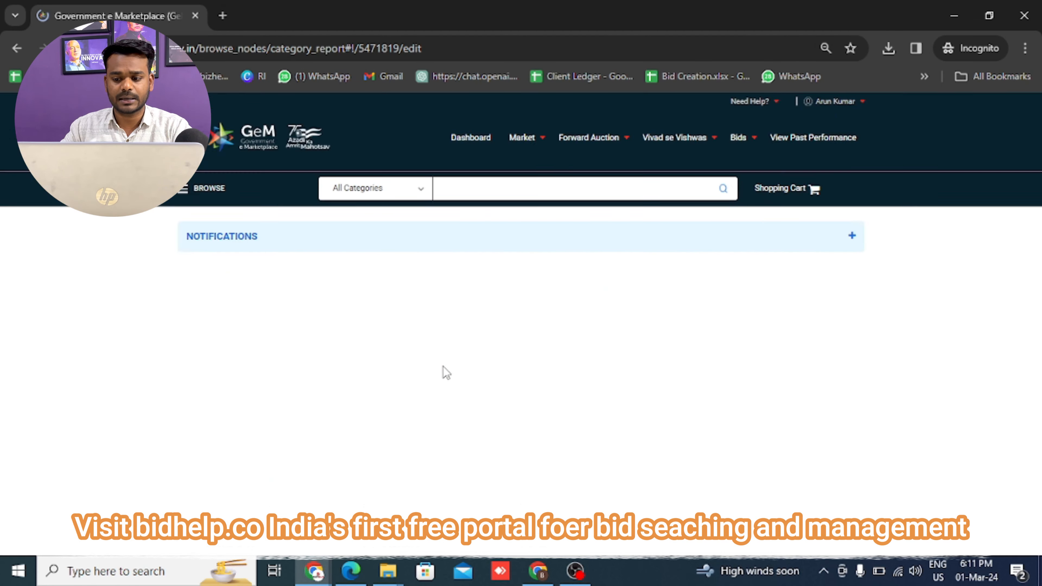
scroll(566, 304, down, 15)
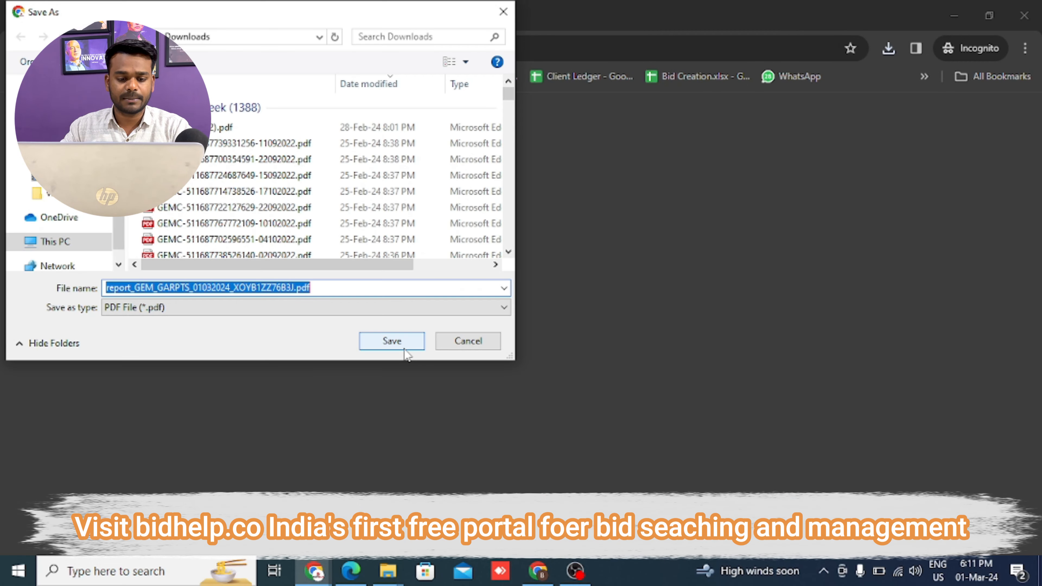
click(405, 343)
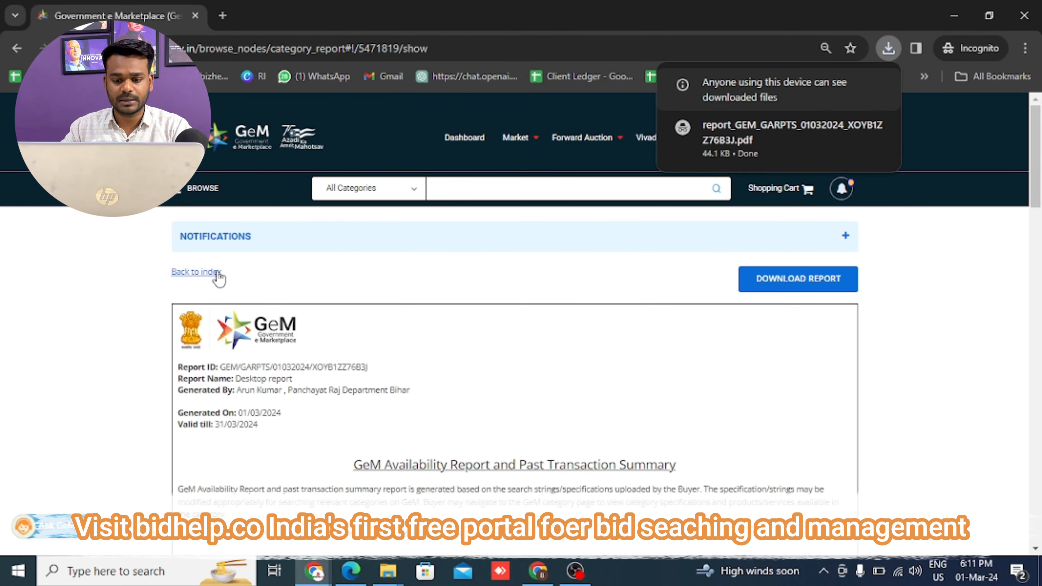
Step: Look through the generated availability report and return to the report index
click(209, 274)
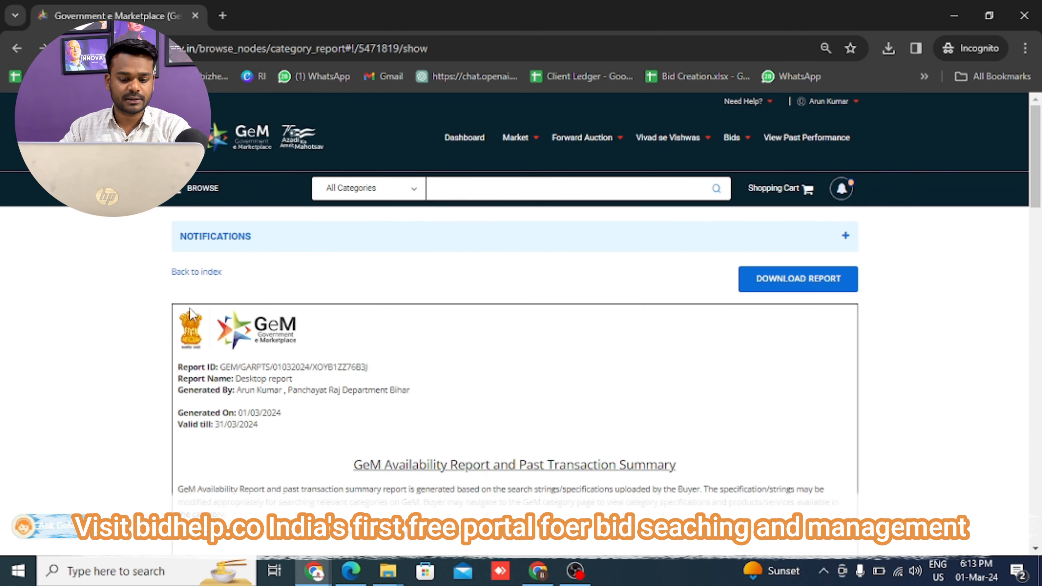
scroll(386, 263, down, 8)
scroll(394, 279, up, 8)
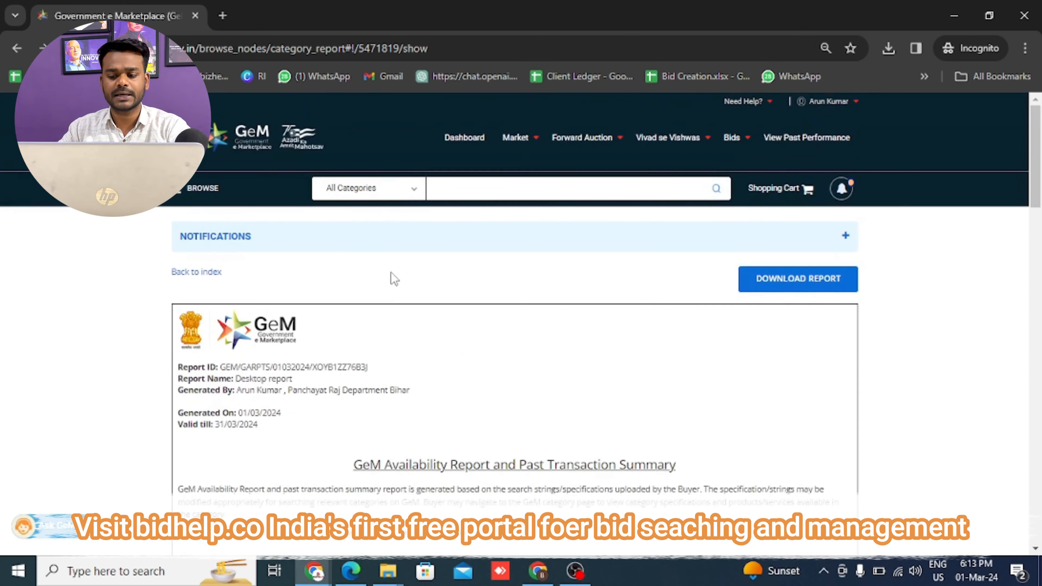
click(211, 273)
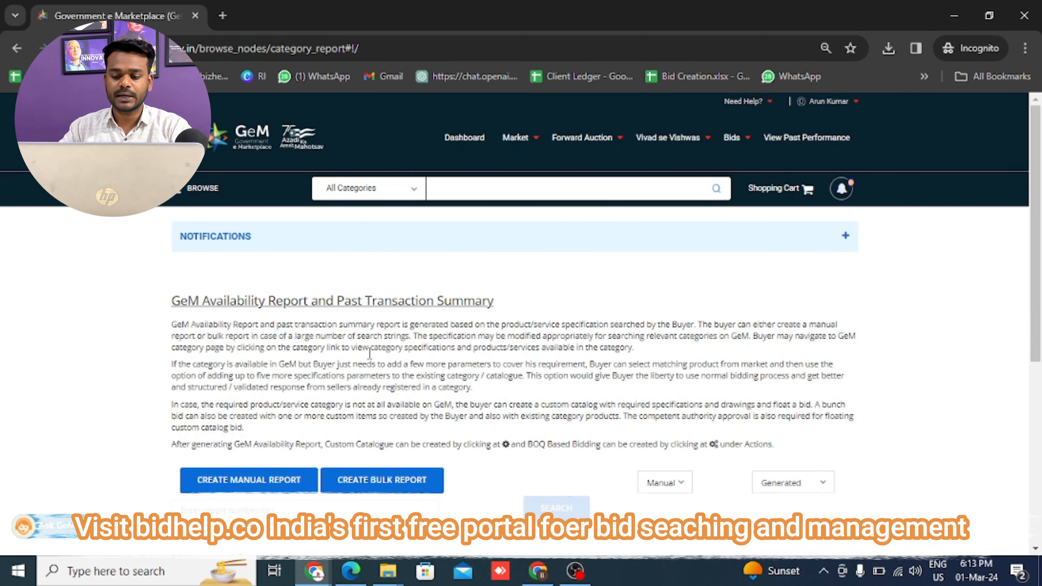
Step: Filter the generated availability reports to Bulk and start BOQ based bidding from the Office Furniture report
scroll(385, 379, down, 3)
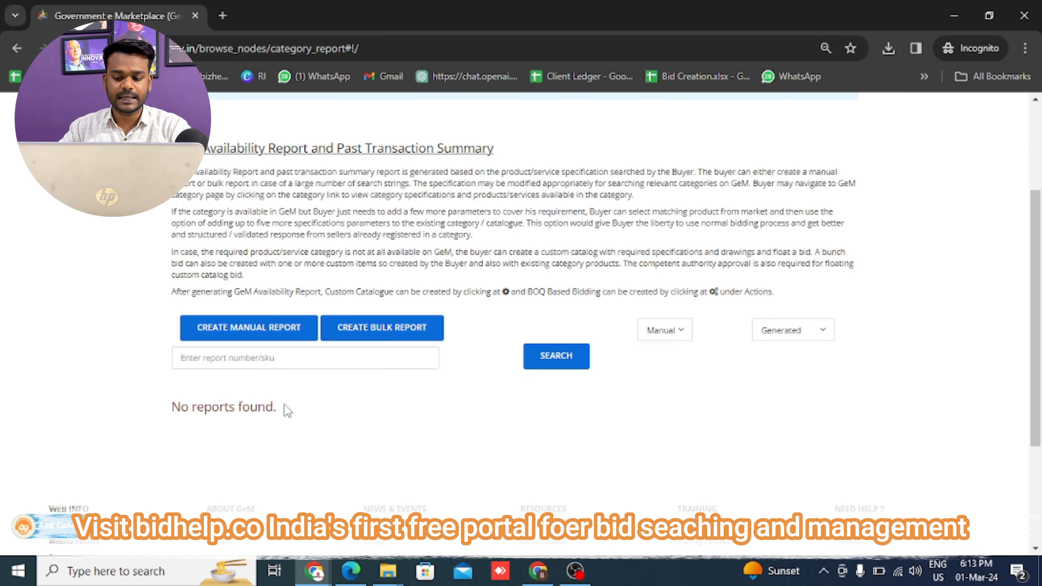
click(675, 330)
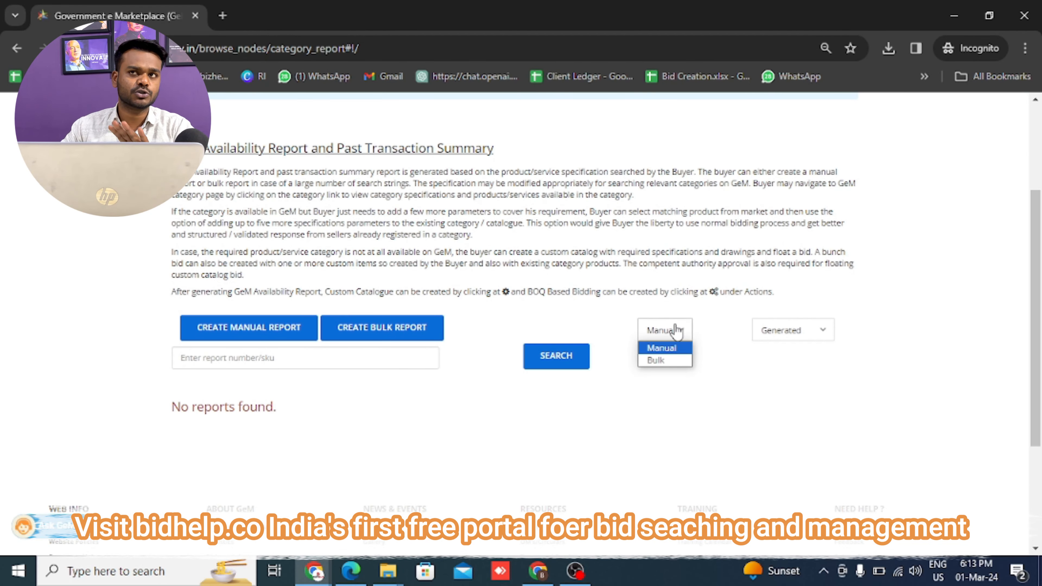
click(662, 360)
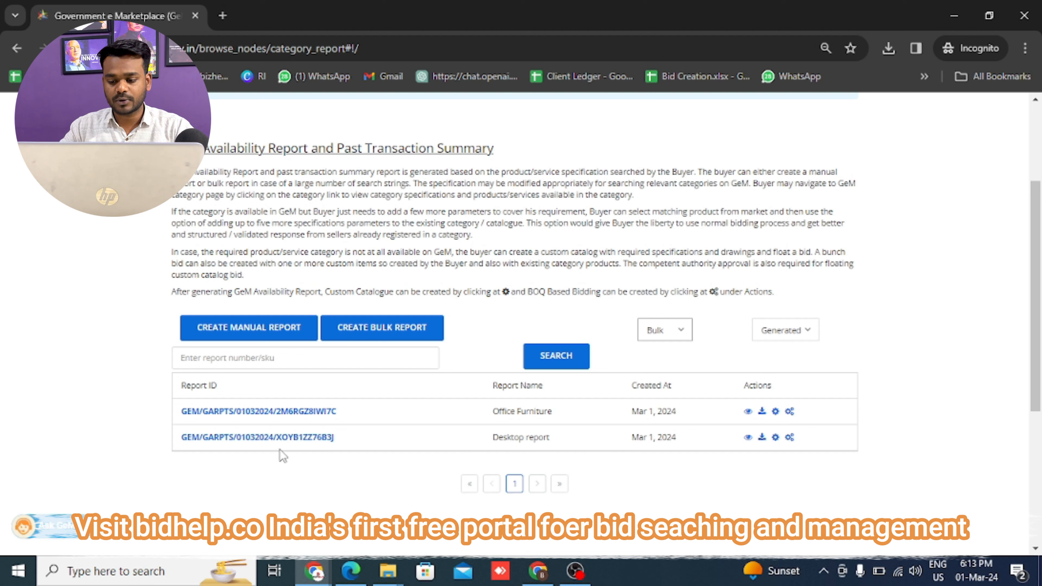
drag(494, 437, 558, 445)
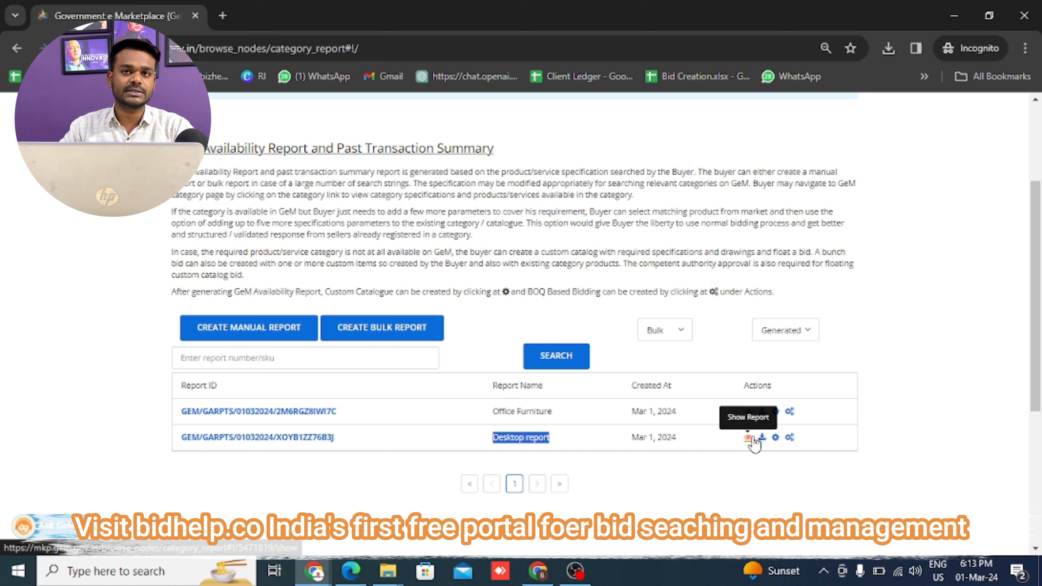
click(790, 438)
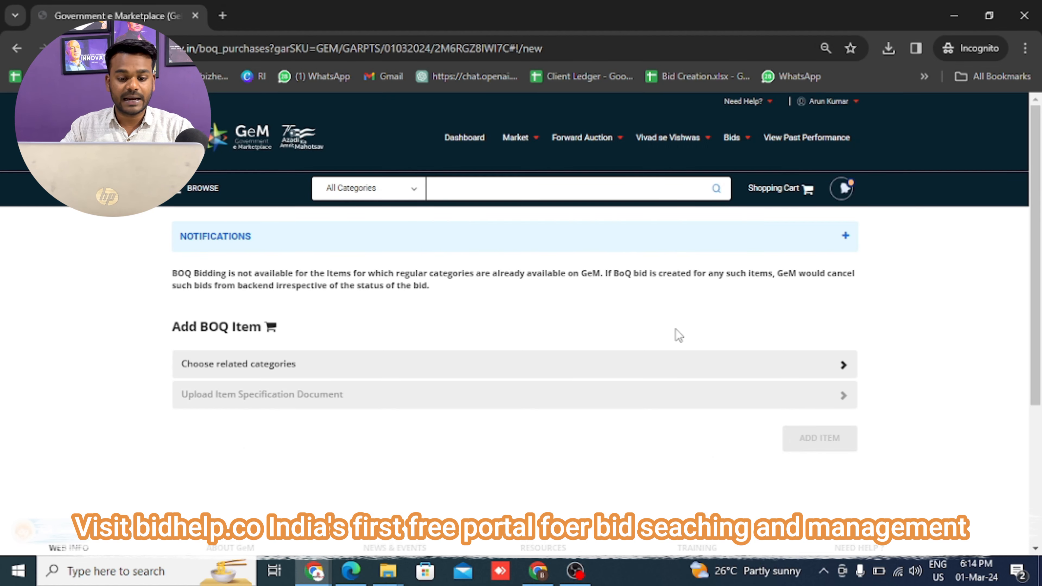
Step: Add Desktop Computers as the related category of the BOQ item, then reopen the category selection and confirm it
scroll(678, 334, down, 2)
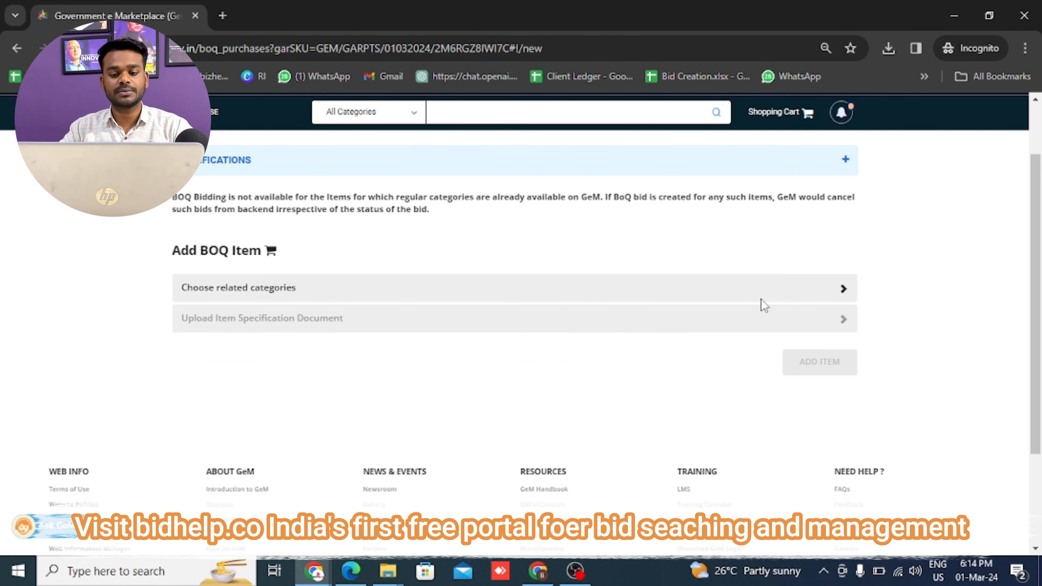
click(840, 295)
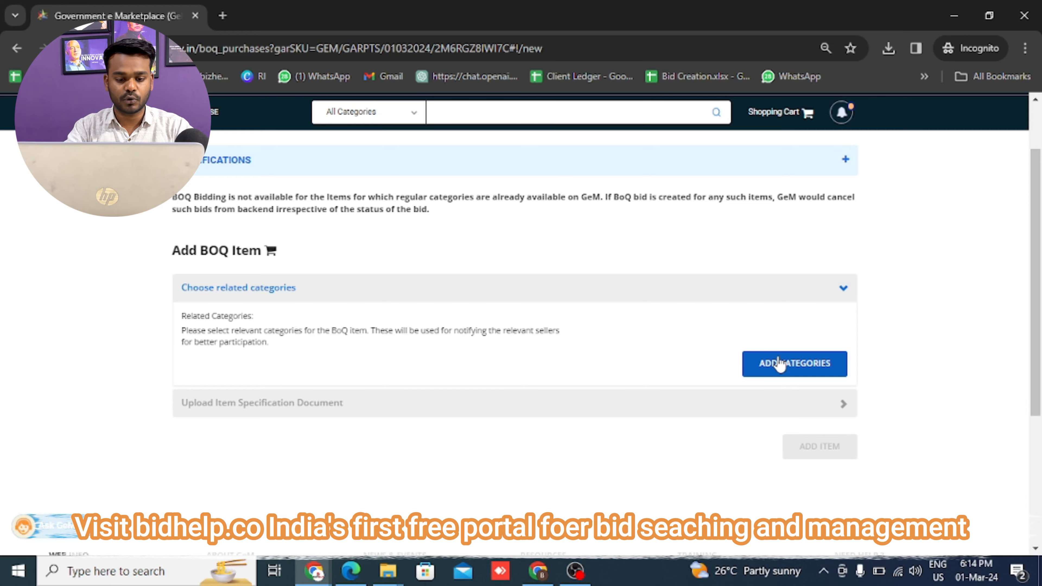
click(778, 359)
click(333, 296)
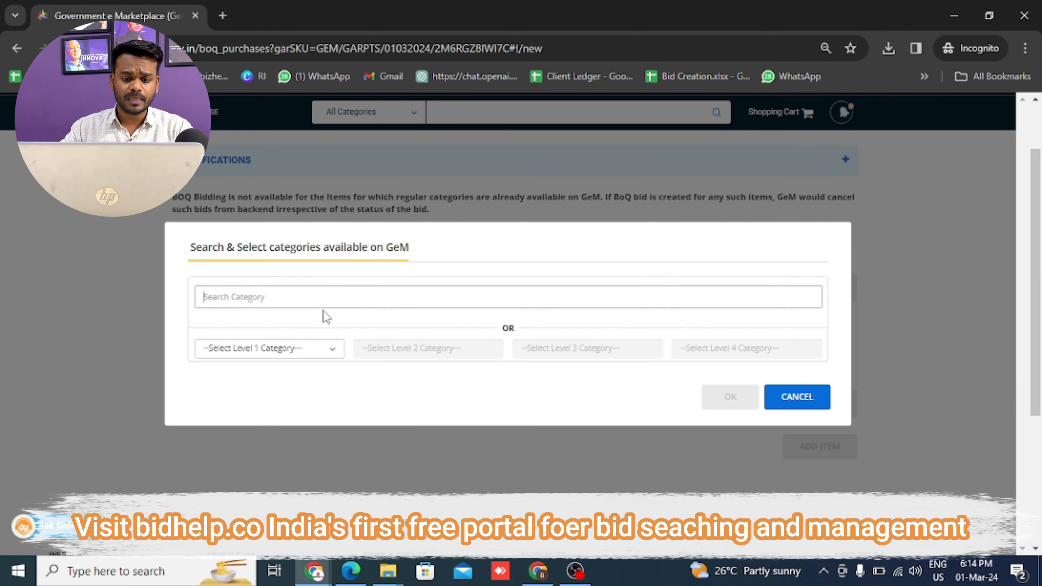
text(desktop)
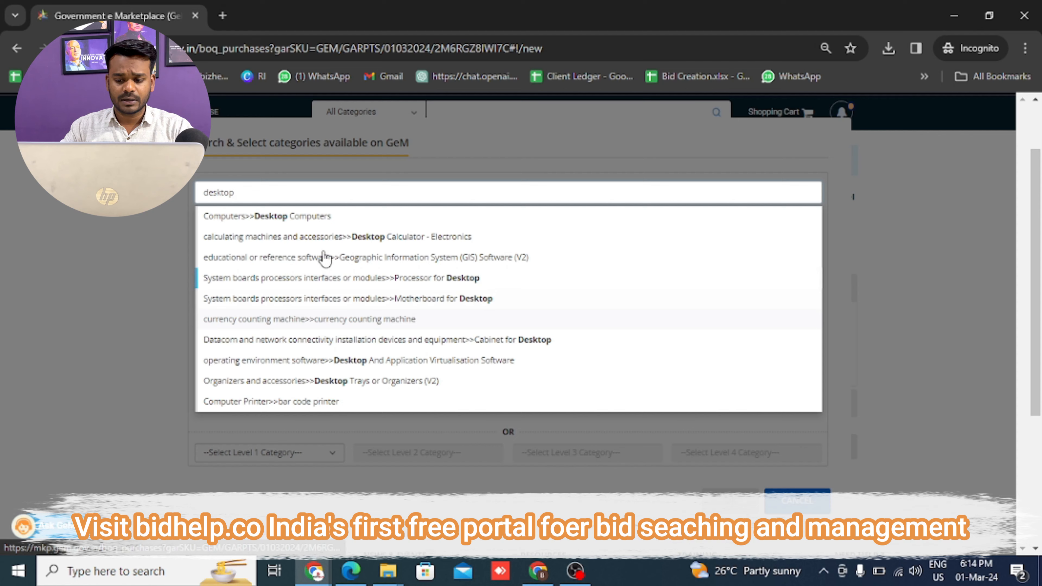
click(320, 221)
click(709, 440)
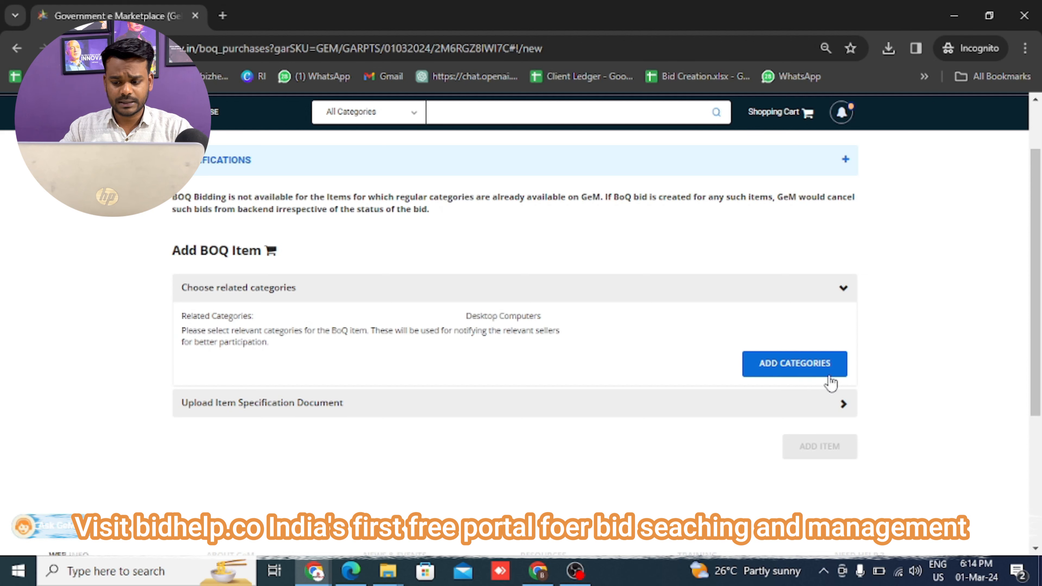
click(817, 374)
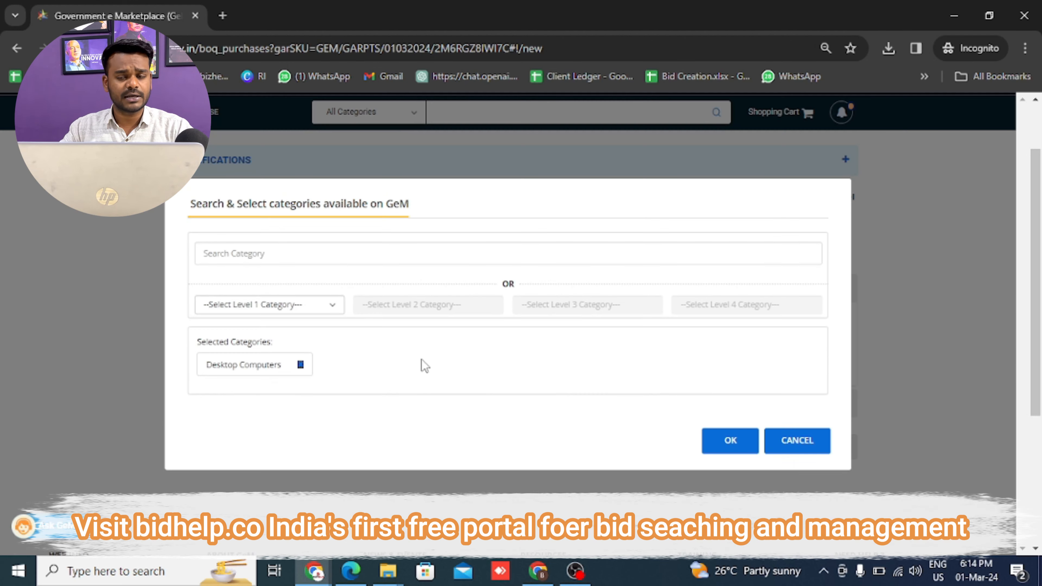
click(739, 441)
Step: Upload Bidhelp PPt (2).pdf as the item specification document of the BOQ item
scroll(656, 329, down, 5)
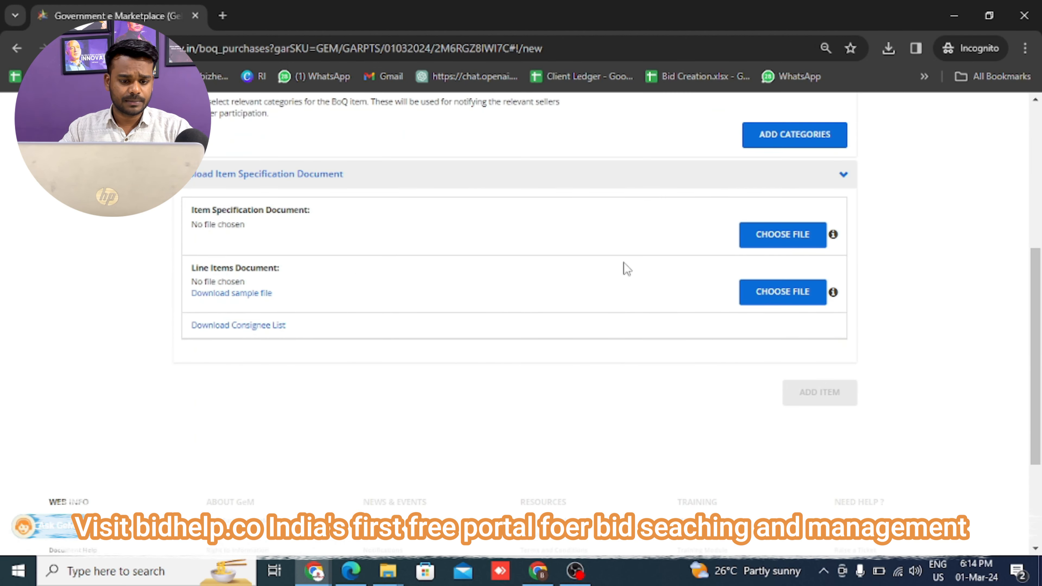
click(761, 238)
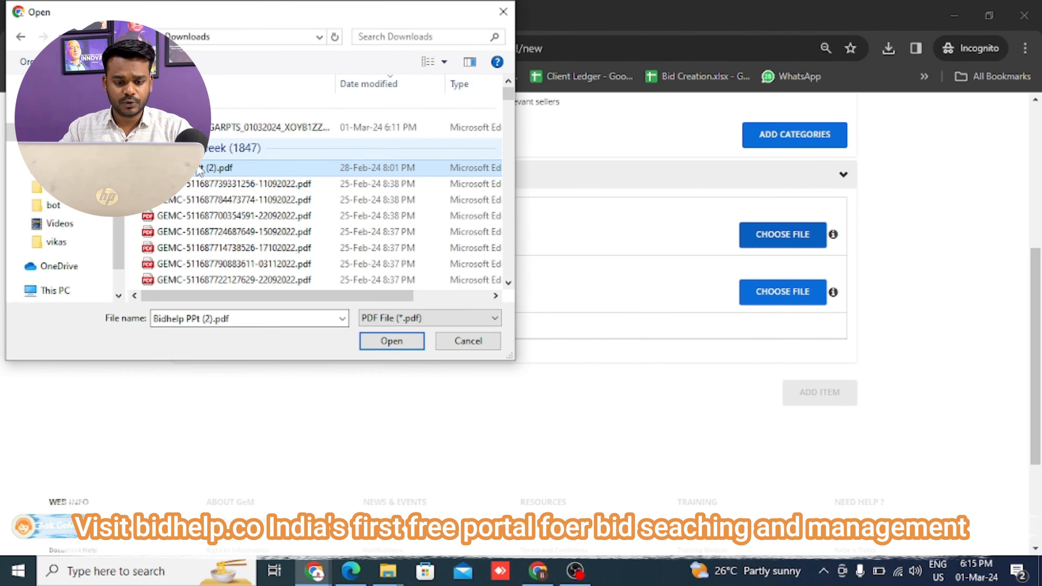
double_click(248, 169)
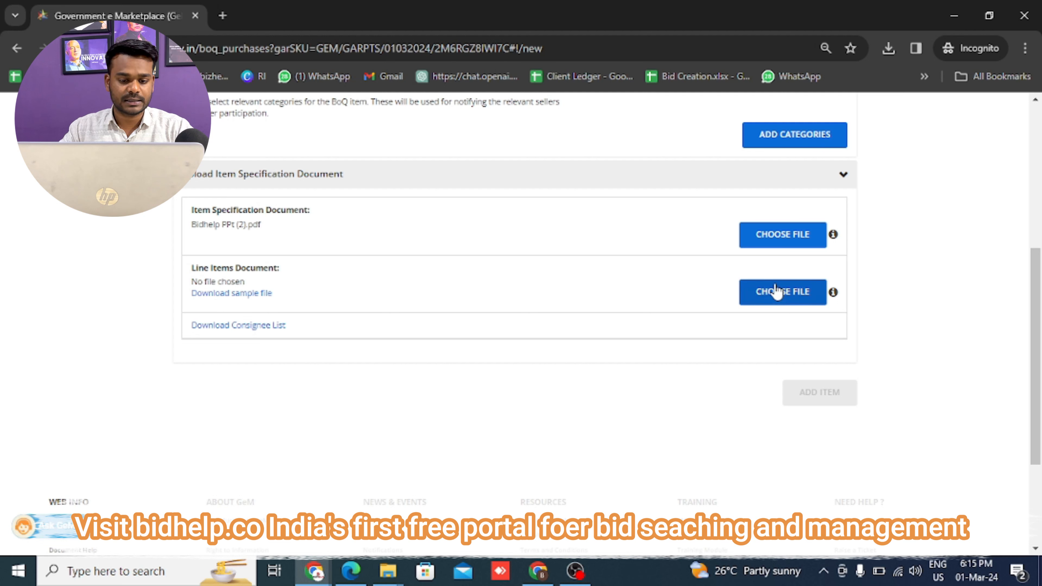
Step: Download the line items sample file, open the filled boq_item_sample_file CSV in Excel and dismiss the activation notice
click(236, 293)
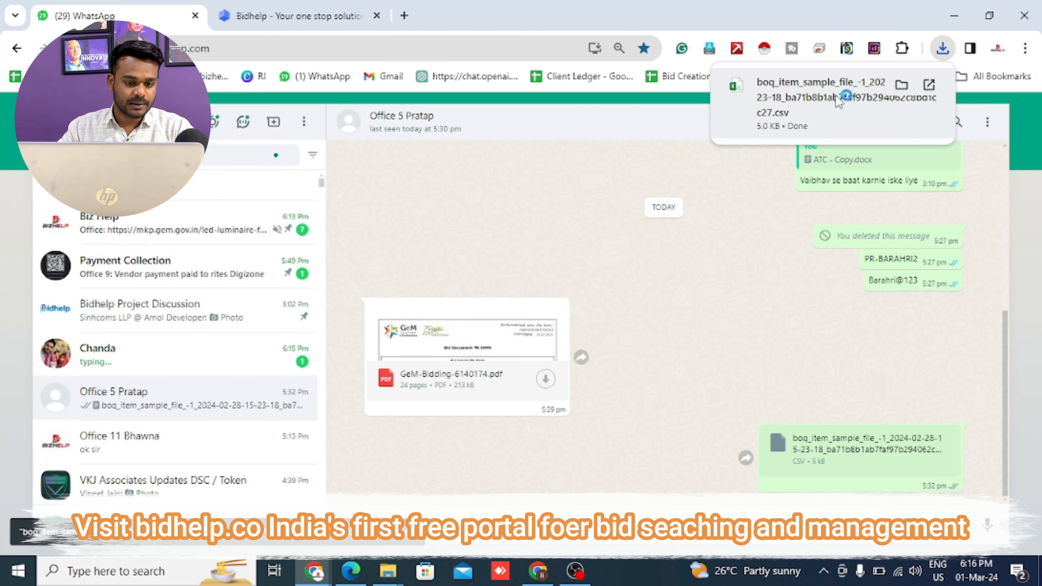
click(821, 80)
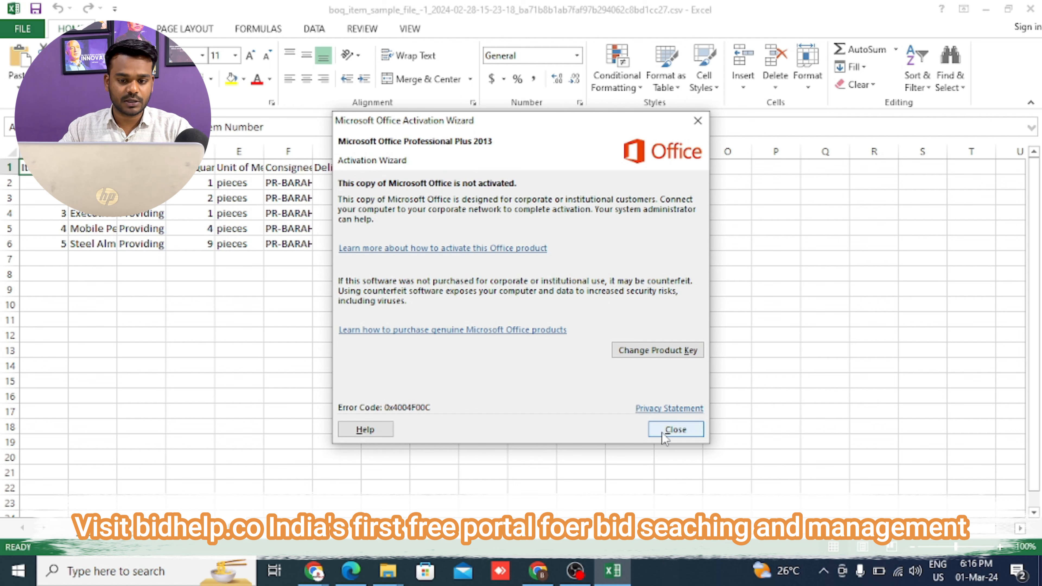
click(669, 429)
Step: Widen the item title, description and quantity columns and look through the entries of the furniture items
drag(117, 152, 458, 151)
click(428, 261)
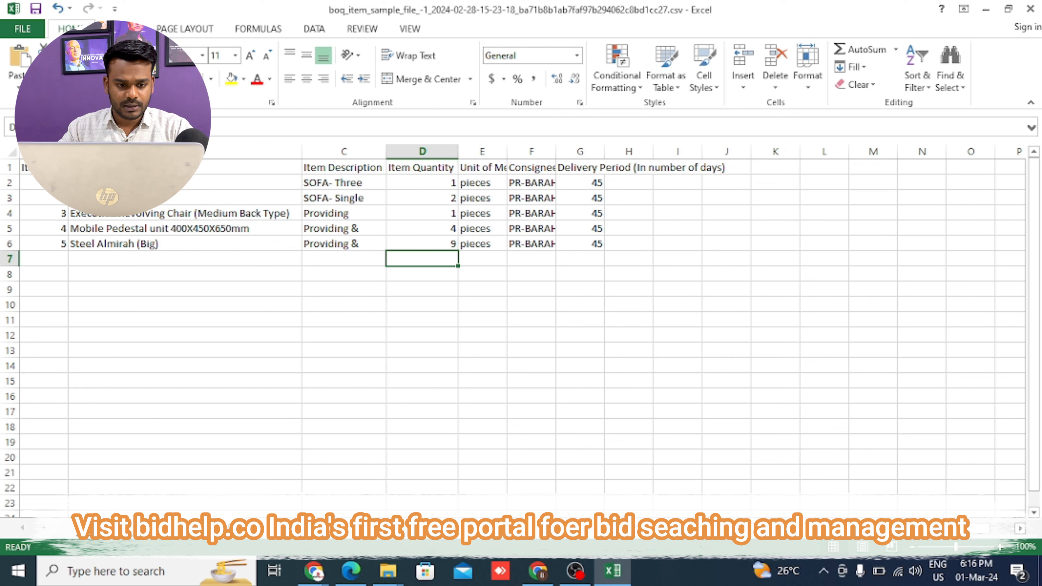
drag(184, 182, 140, 244)
click(233, 220)
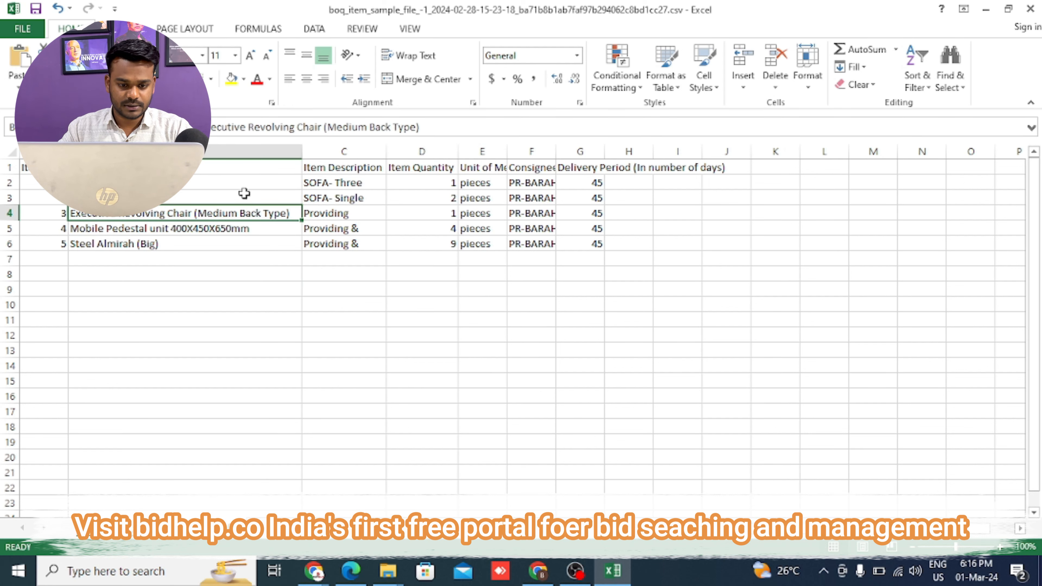
drag(257, 182, 258, 234)
click(349, 182)
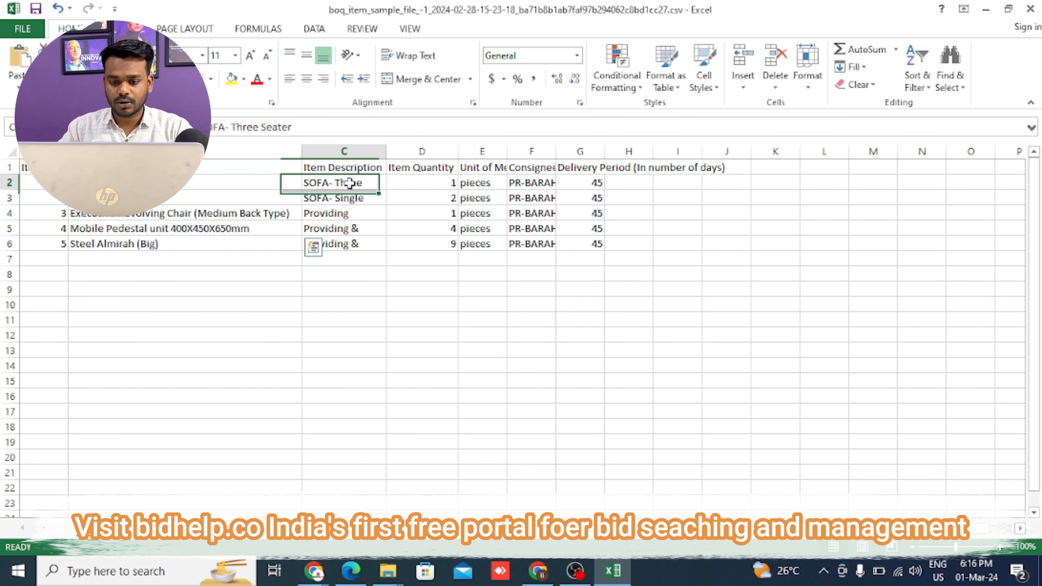
drag(204, 183, 209, 244)
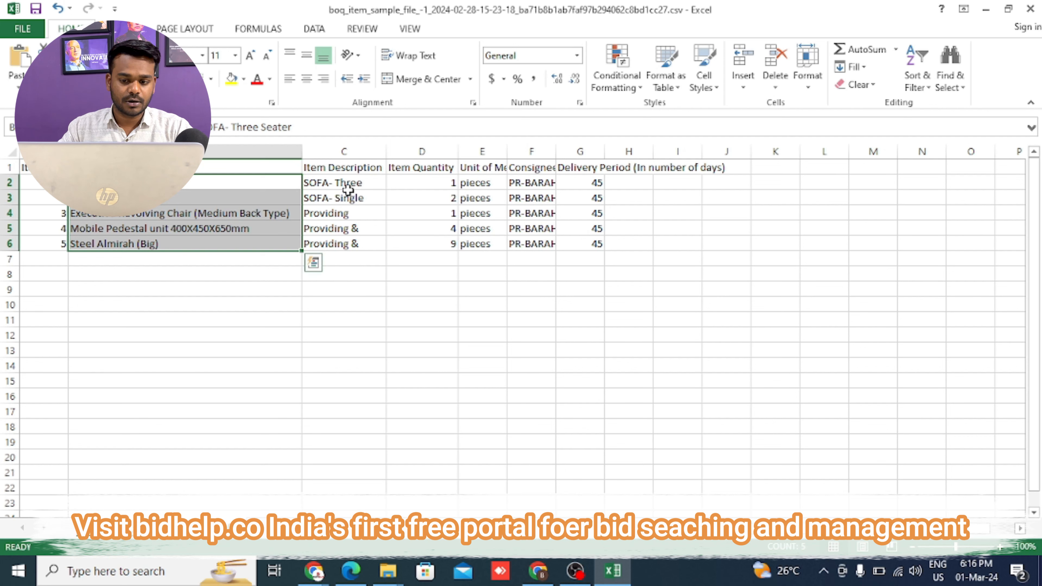
drag(348, 198, 349, 246)
drag(452, 183, 452, 258)
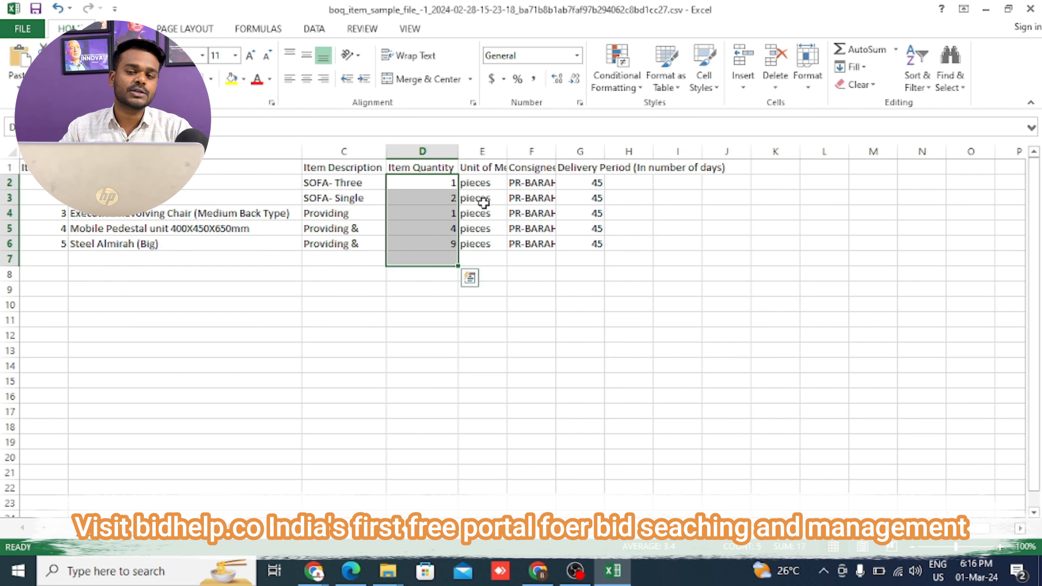
Step: Fit the Consignee ID and Delivery Period columns to their contents and check the consignee entries
double_click(556, 151)
drag(558, 181, 558, 245)
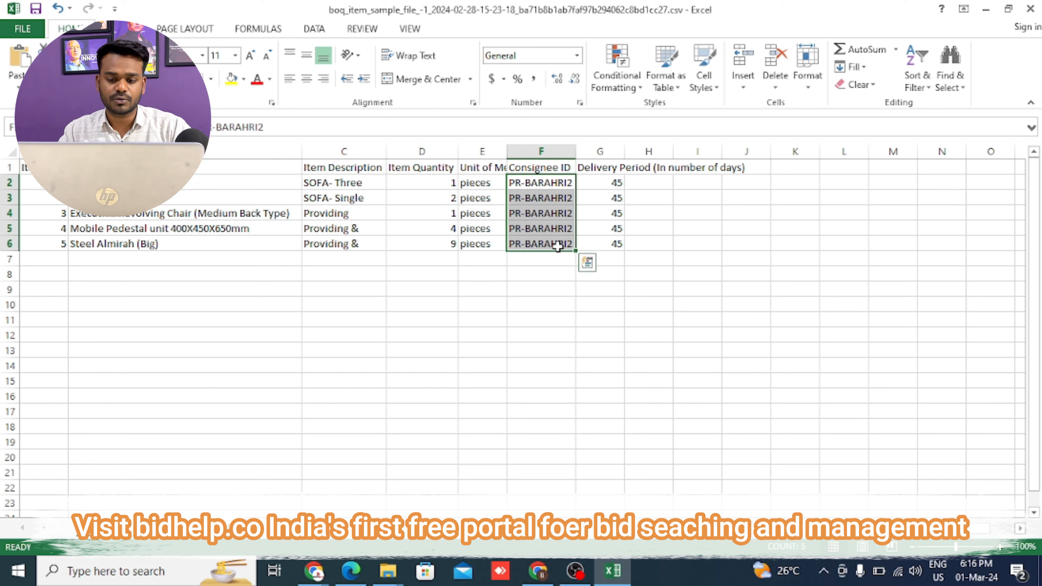
click(554, 284)
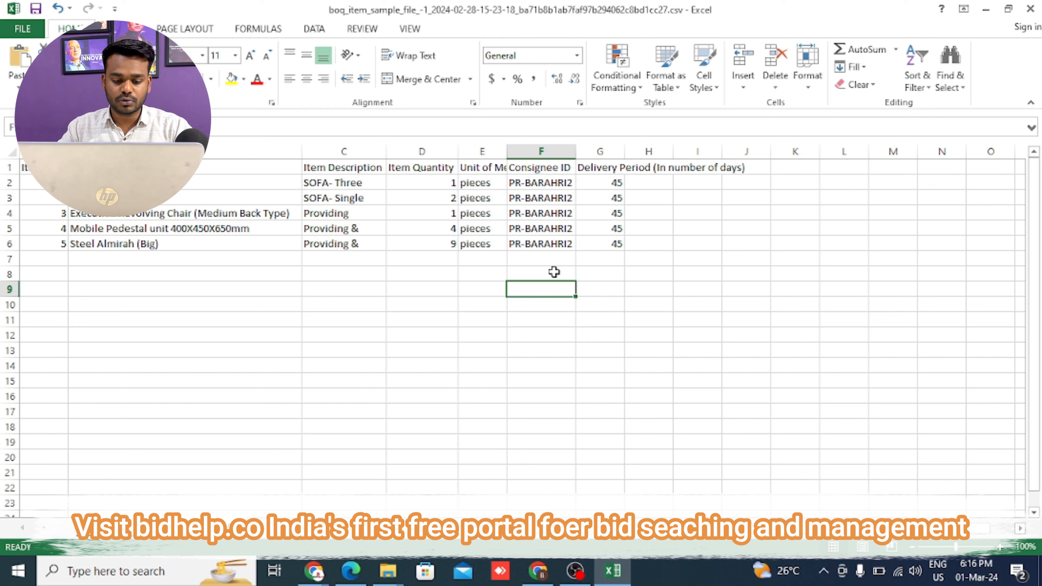
double_click(626, 152)
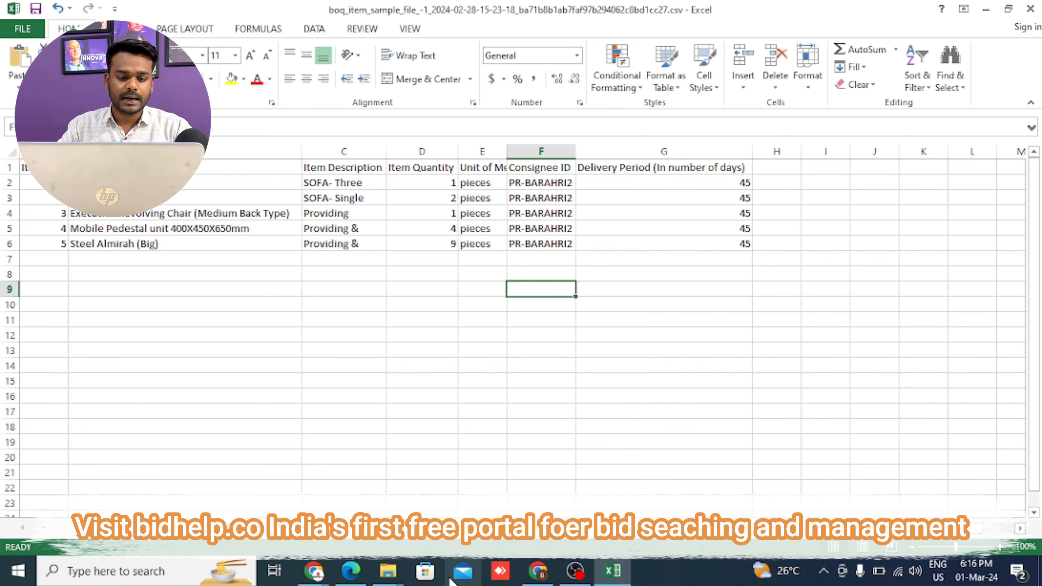
Step: Switch back to the GeM window in Chrome and choose the boq_item_sample_file_-1_2024-02-28 CSV as the line items document
mouse_move(324, 577)
click(393, 472)
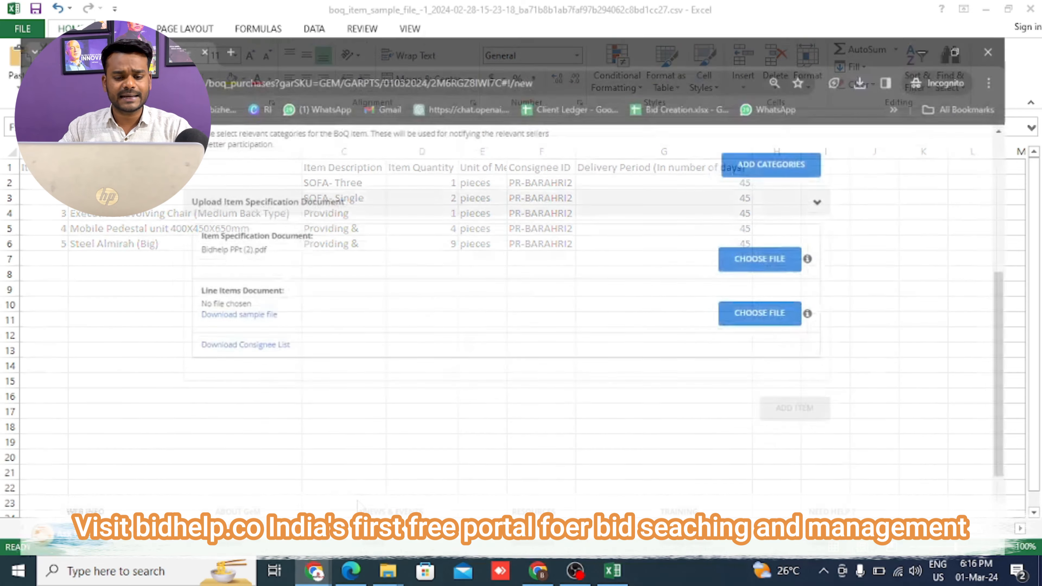
click(777, 292)
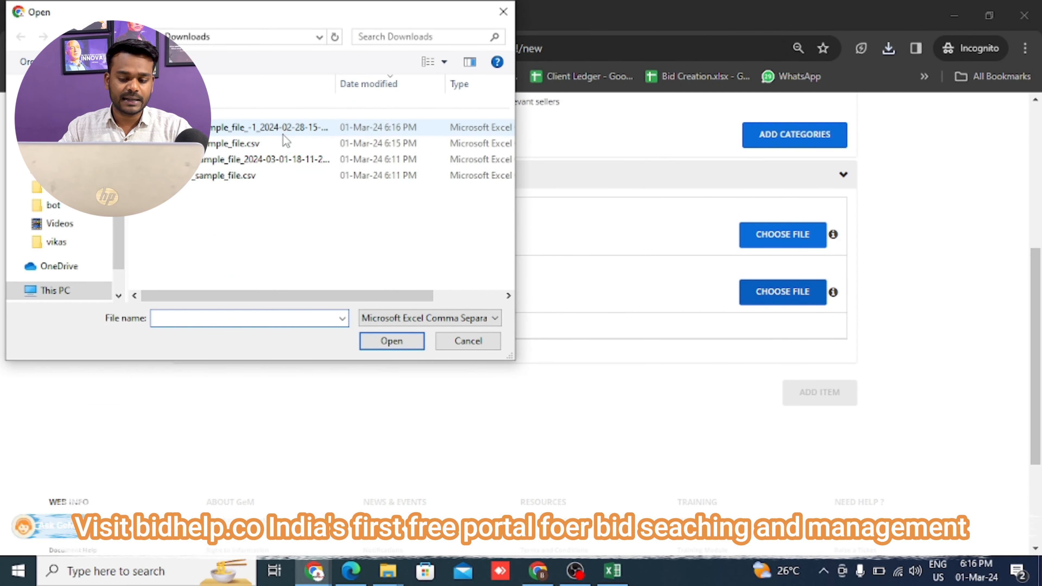
click(283, 135)
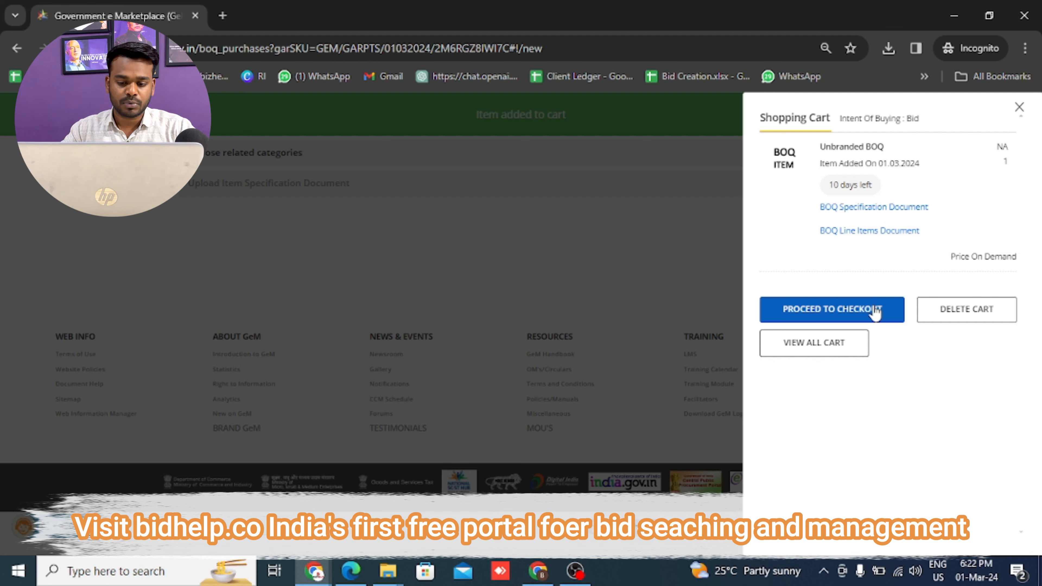
Step: Proceed to checkout with the BOQ item in the shopping cart and start a bid for it
click(846, 309)
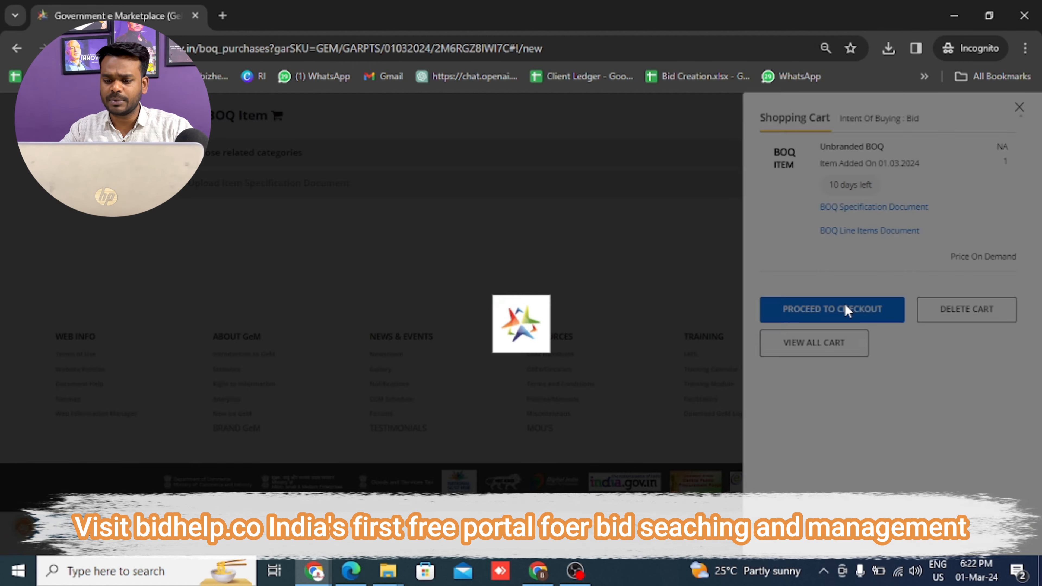
scroll(607, 396, down, 2)
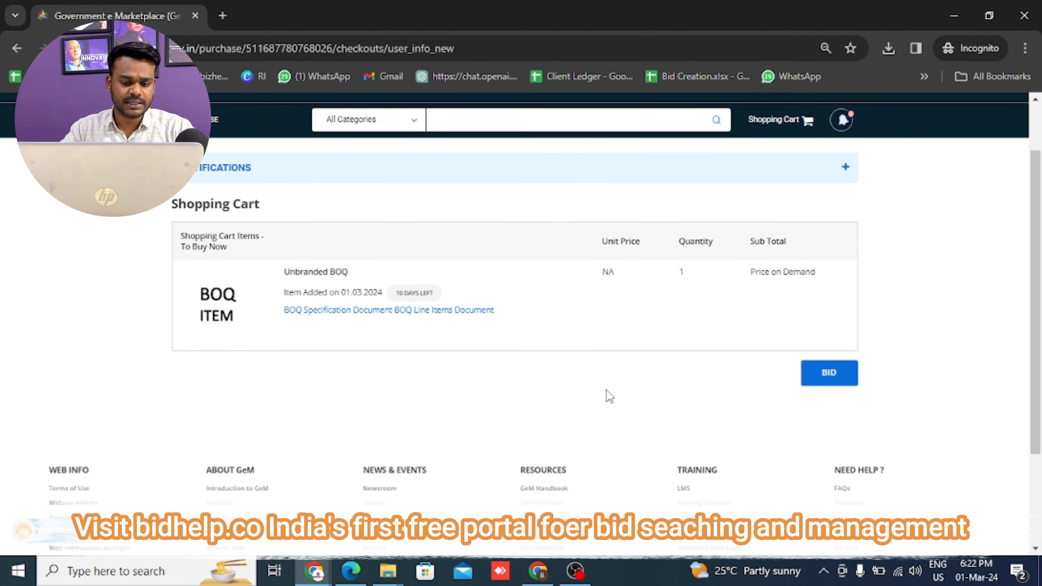
scroll(609, 396, up, 1)
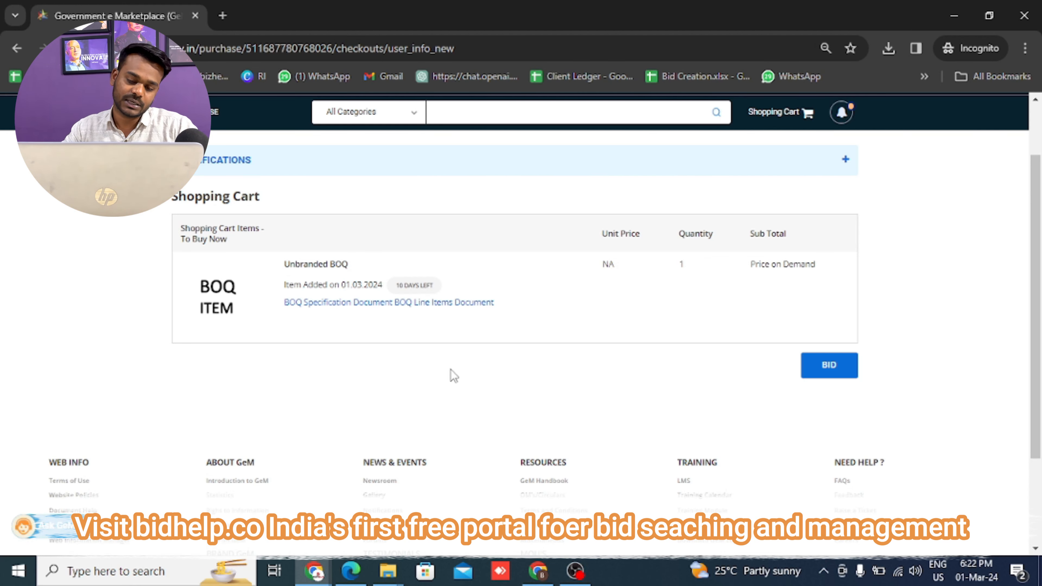
click(829, 366)
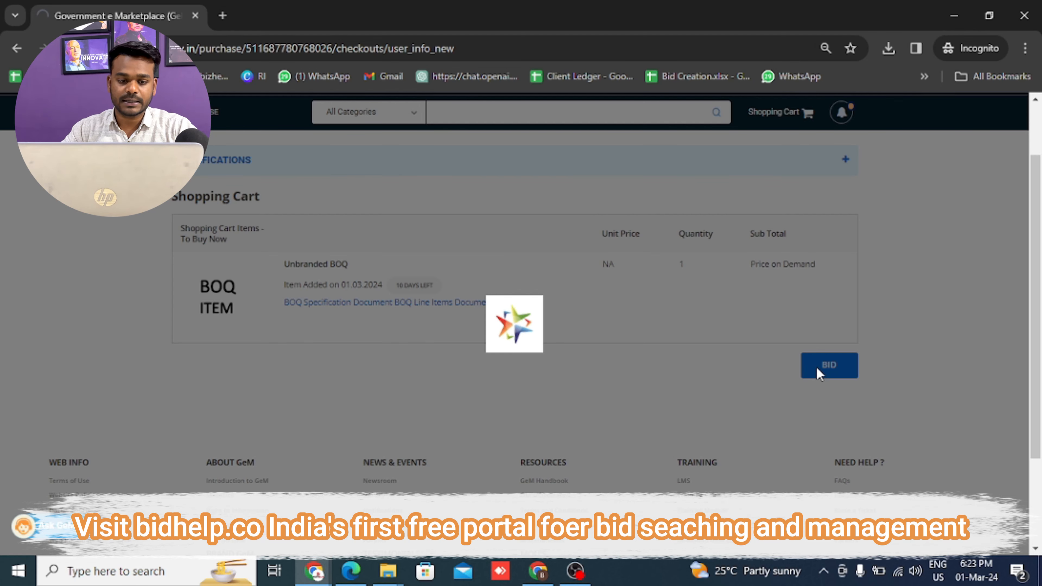
Step: Save all BOQ items of the bid at once, confirm the save, and continue to the consignee details
scroll(815, 341, down, 5)
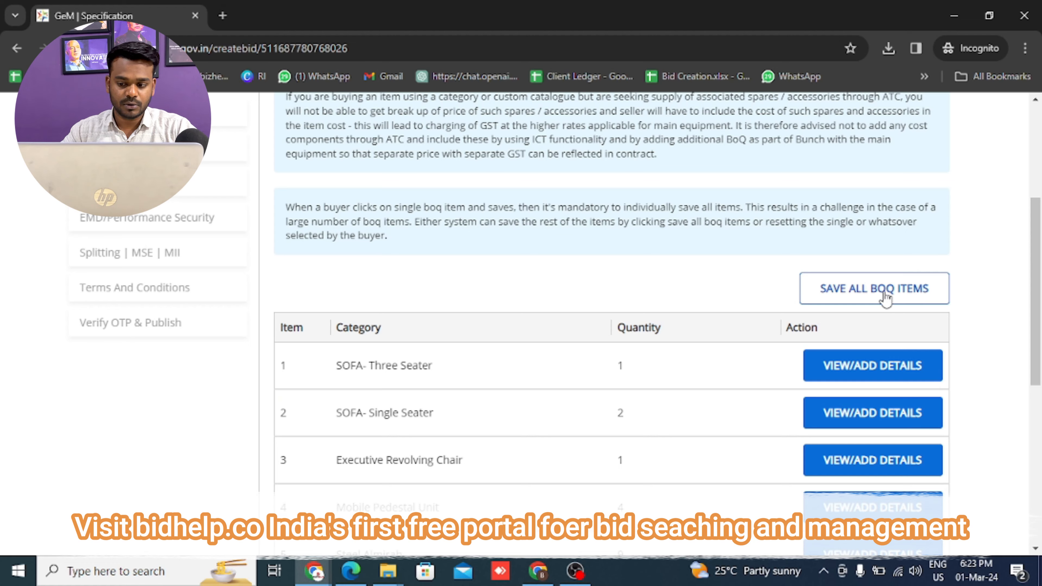
click(885, 296)
click(622, 202)
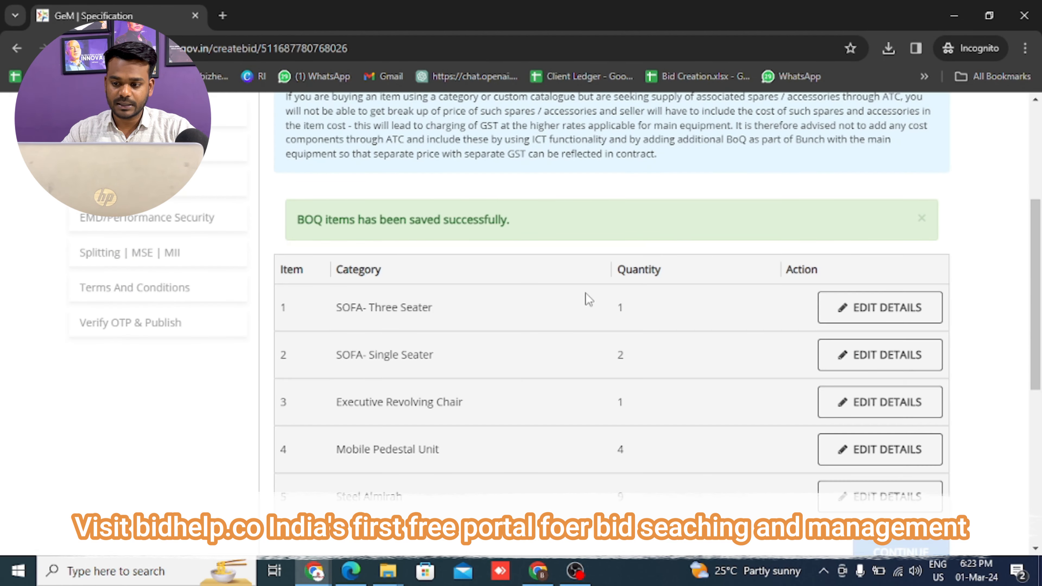
scroll(858, 308, down, 5)
click(904, 256)
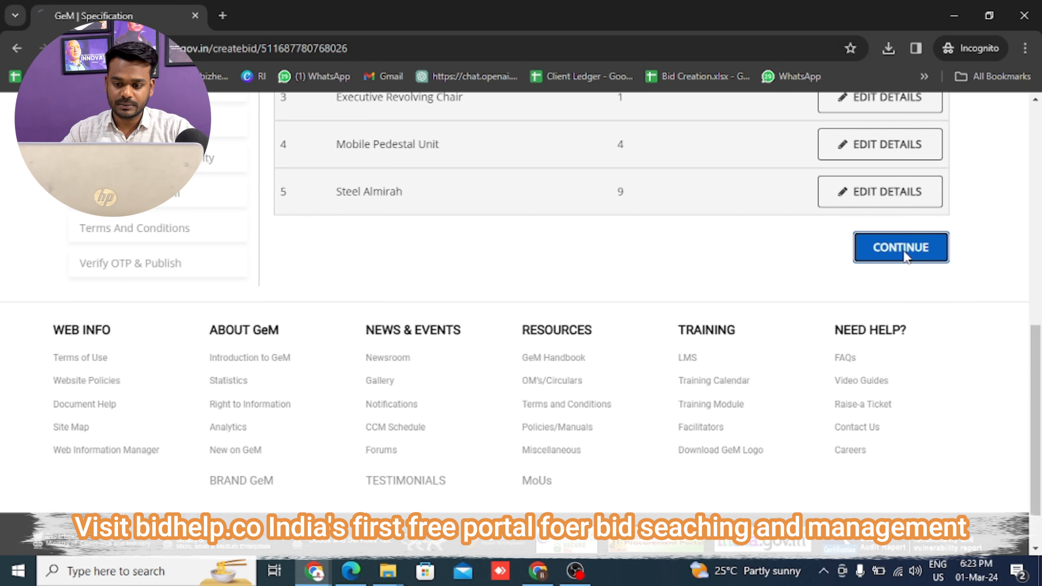
scroll(617, 299, down, 2)
scroll(744, 302, up, 3)
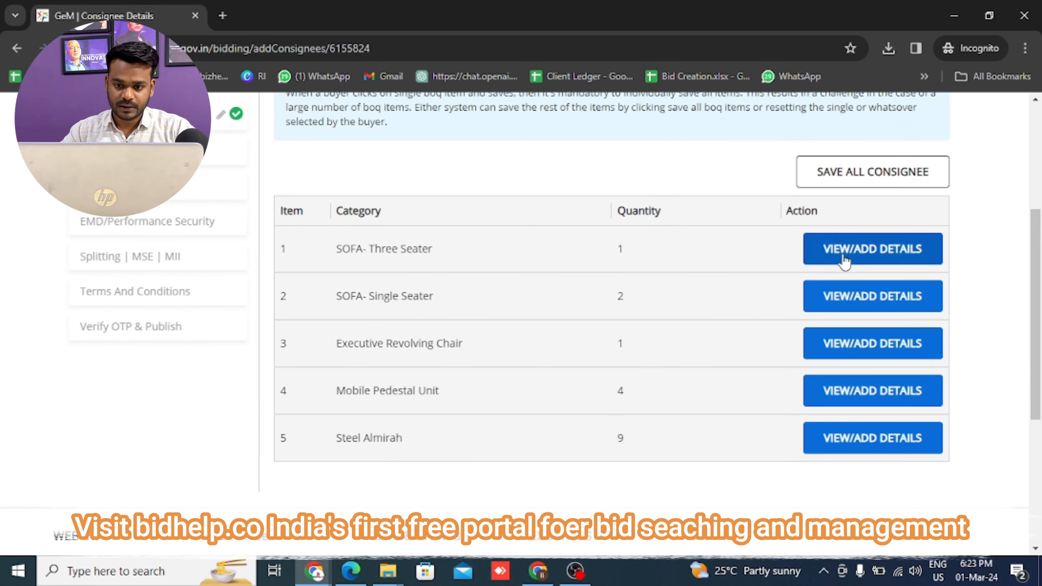
Step: Save all consignees of the bid at once, confirm the save, and continue to the bid details
click(887, 171)
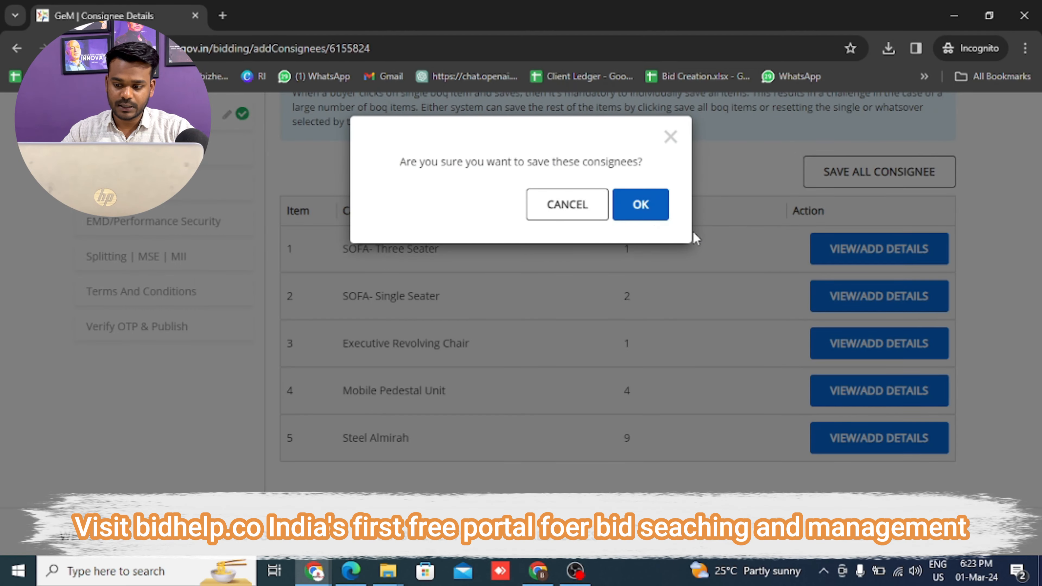
click(646, 216)
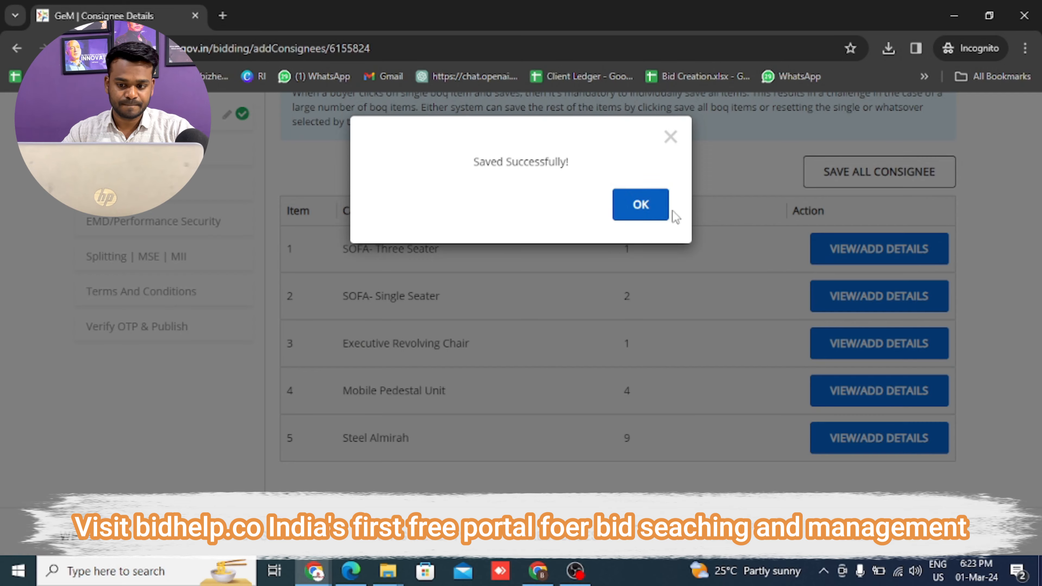
click(662, 207)
scroll(863, 355, down, 10)
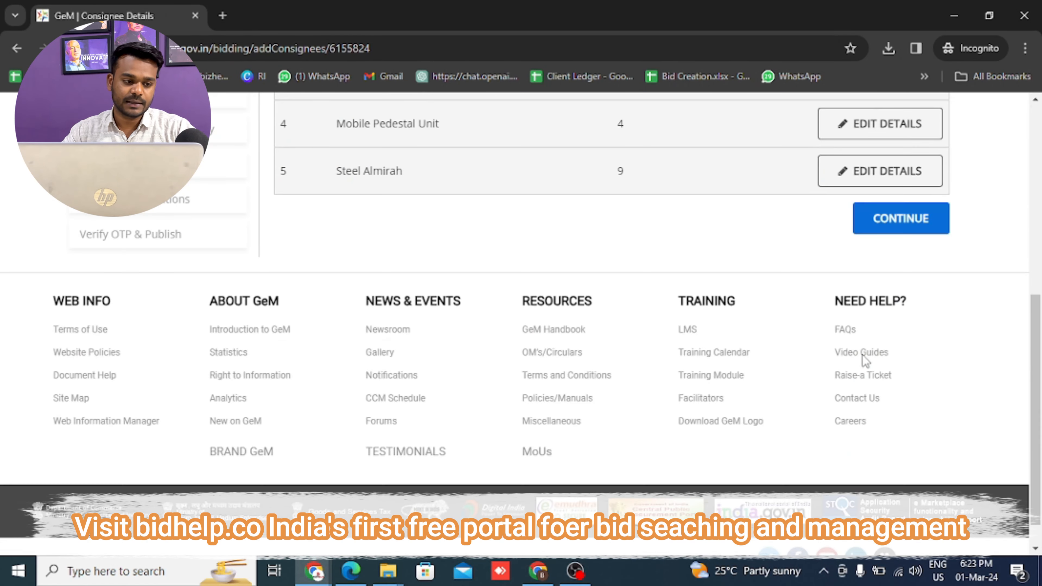
click(902, 218)
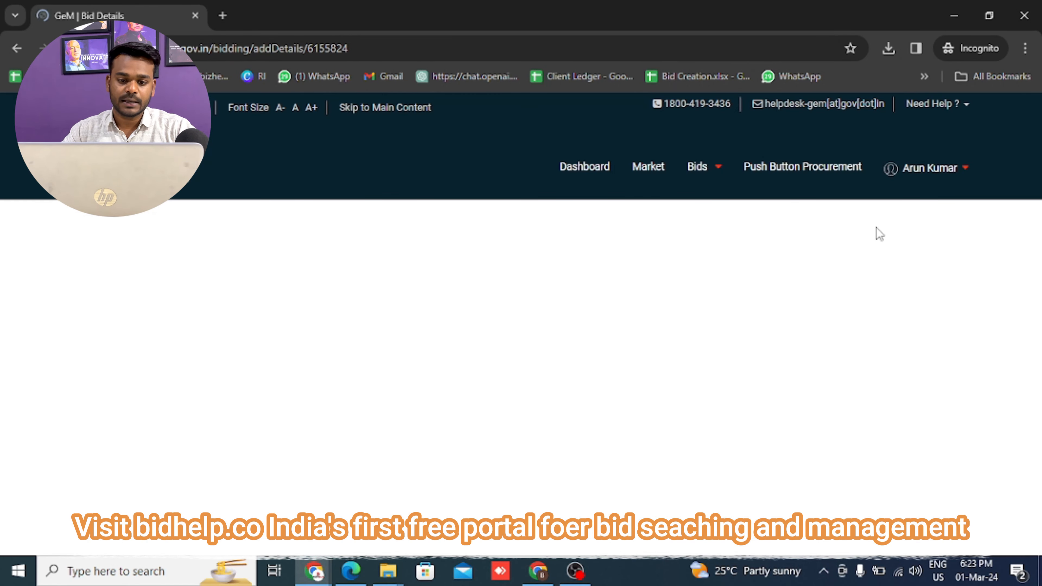
Step: Set the bid duration to 10 days and accept the resulting end date
scroll(764, 332, down, 4)
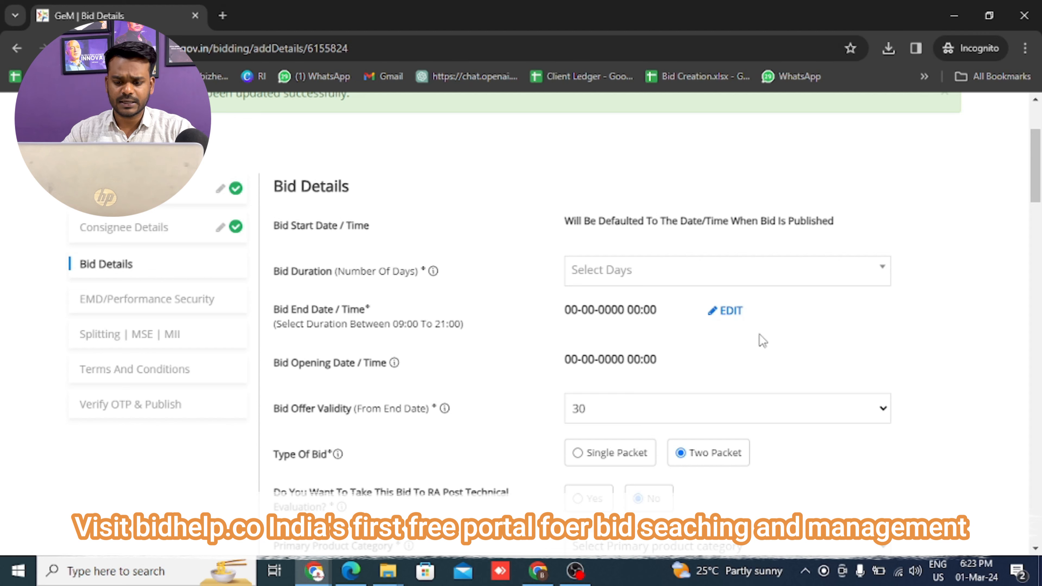
scroll(760, 335, up, 1)
scroll(760, 335, down, 2)
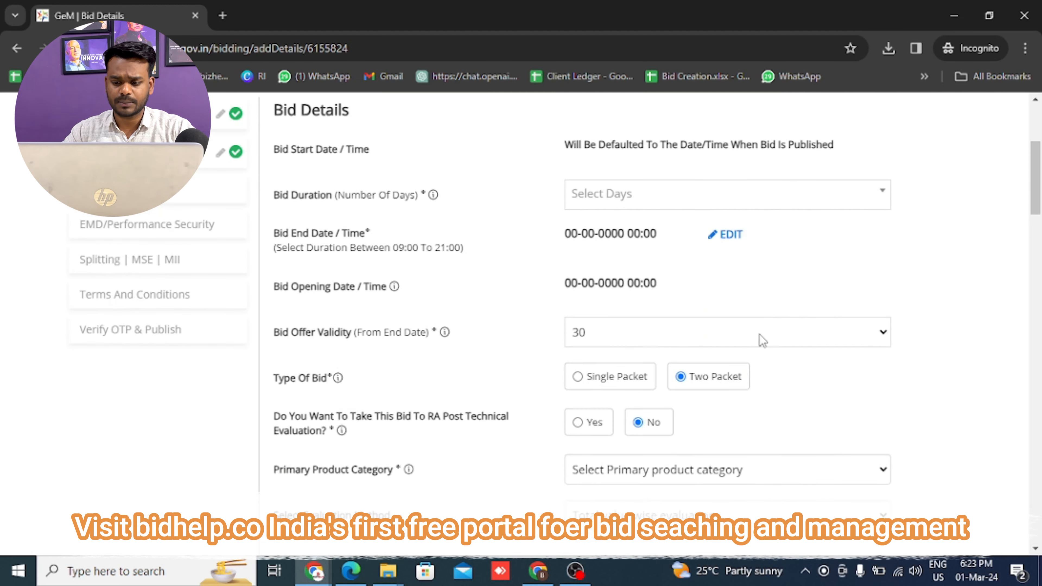
scroll(759, 335, up, 1)
click(740, 273)
click(595, 328)
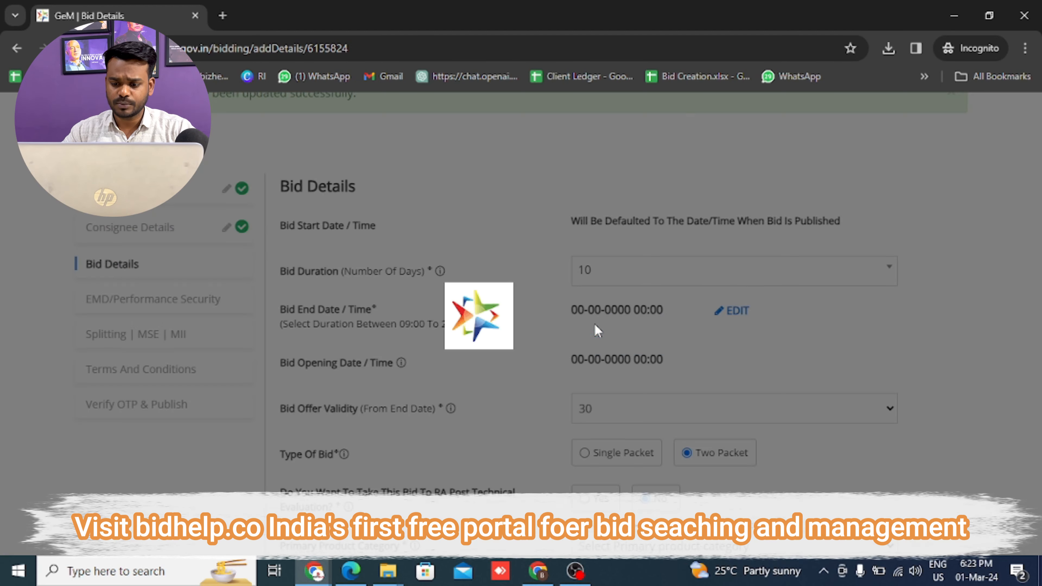
click(605, 353)
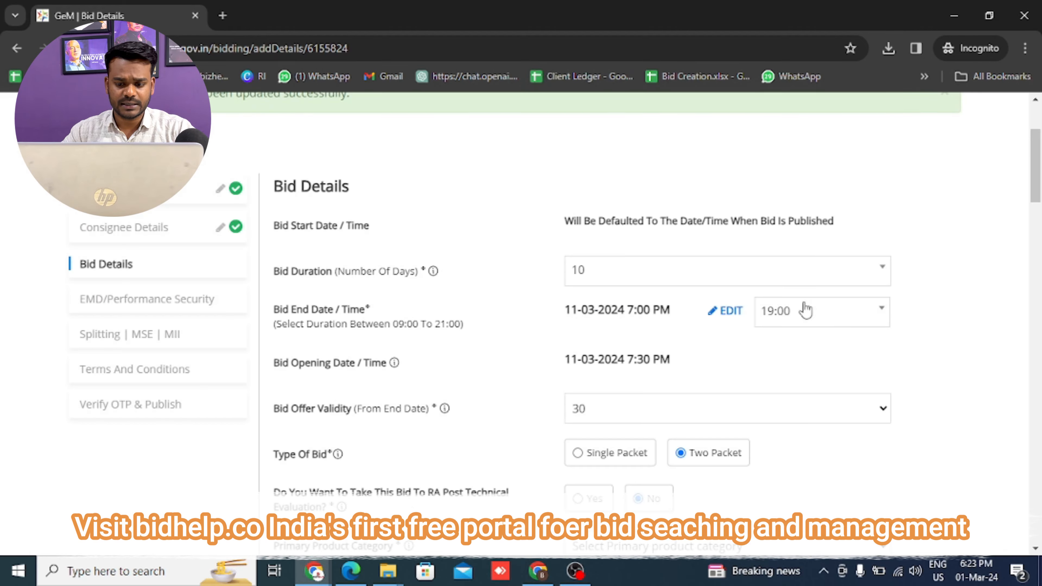
Step: Change the bid end time to 8:00 PM and acknowledge the update
click(803, 310)
click(778, 472)
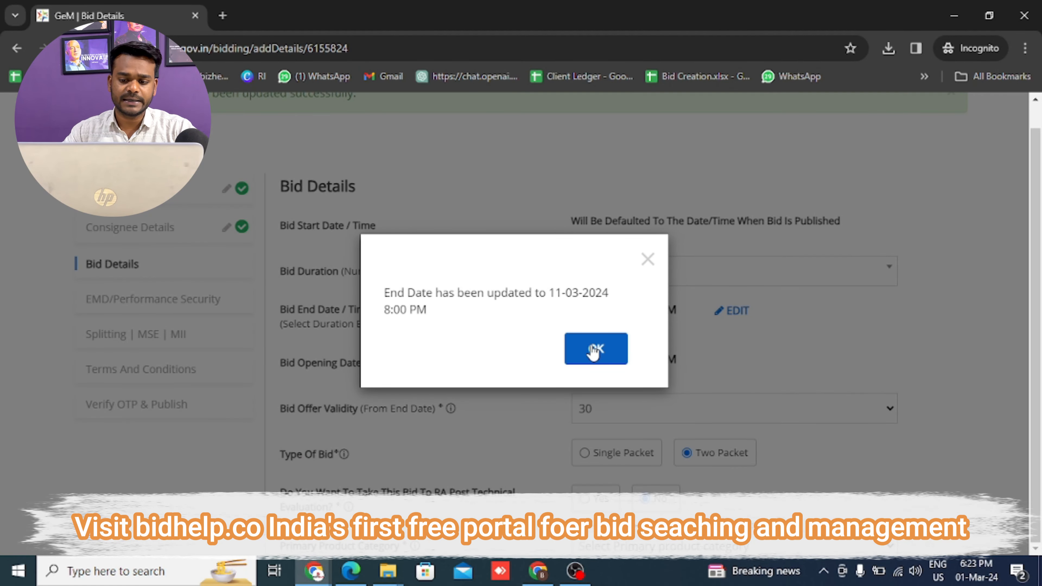
click(580, 346)
Step: Set the bid offer validity to 35 days from the end date
scroll(658, 307, down, 3)
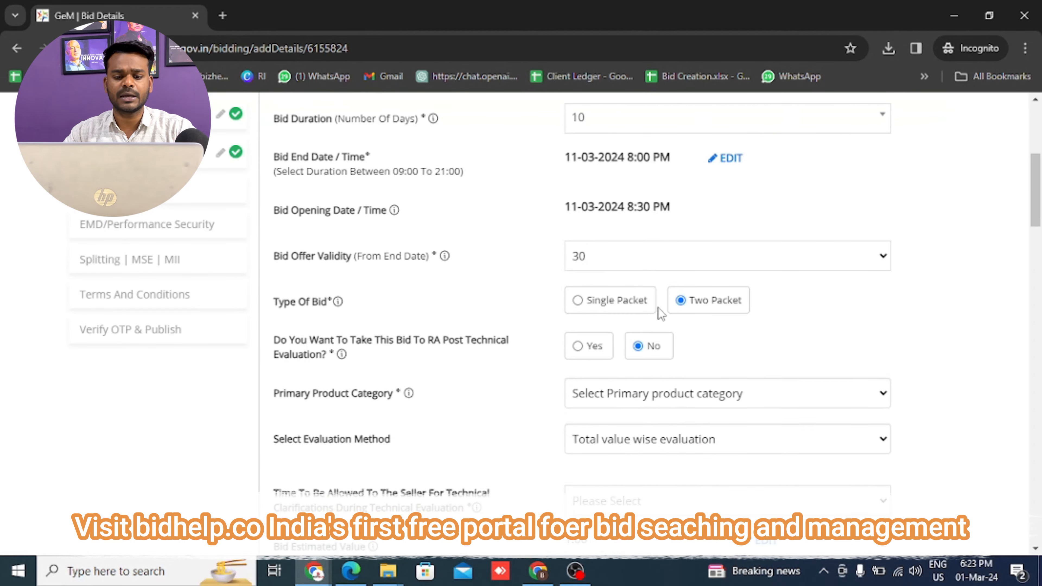
click(600, 260)
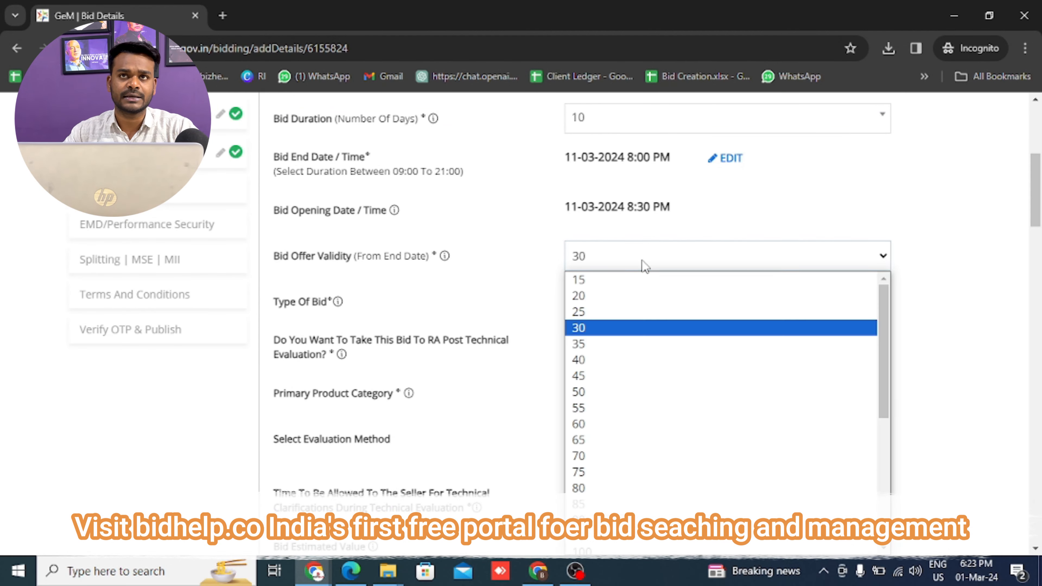
click(589, 344)
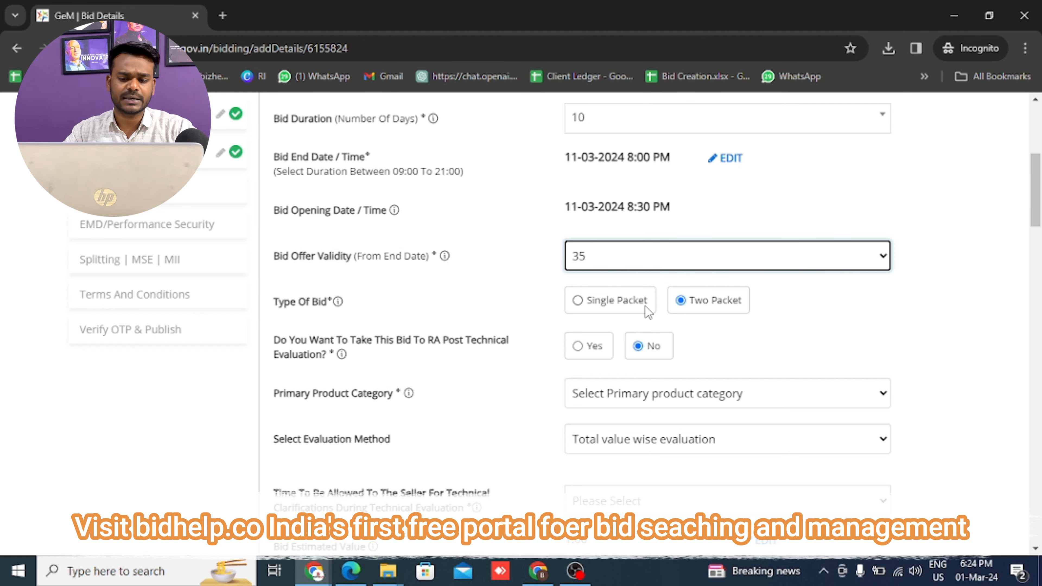
Step: Choose SOFA- Three Seater as the primary product category, leaving the bid as Two Packet without RA
scroll(648, 312, down, 3)
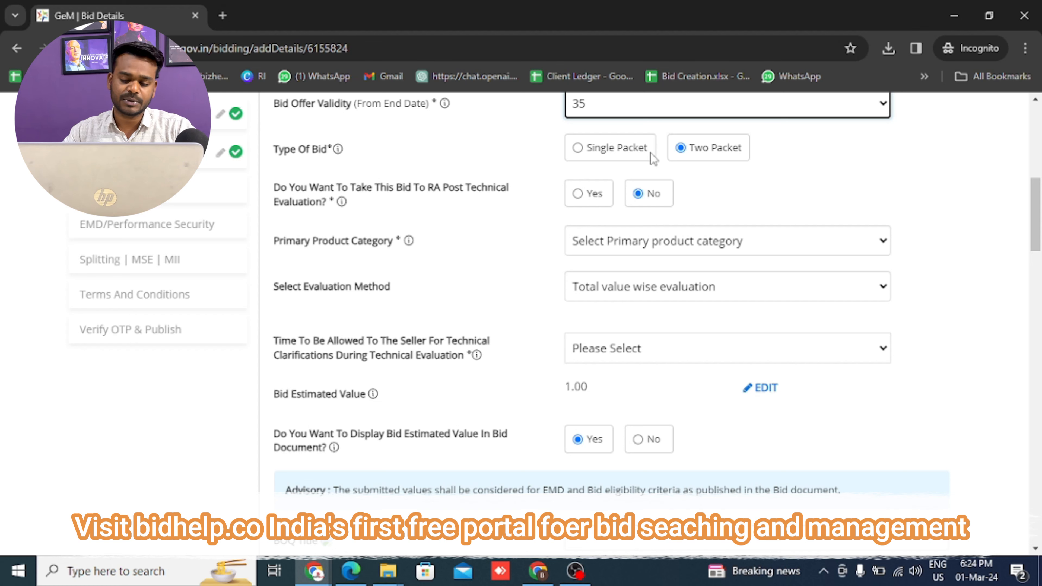
scroll(647, 181, up, 3)
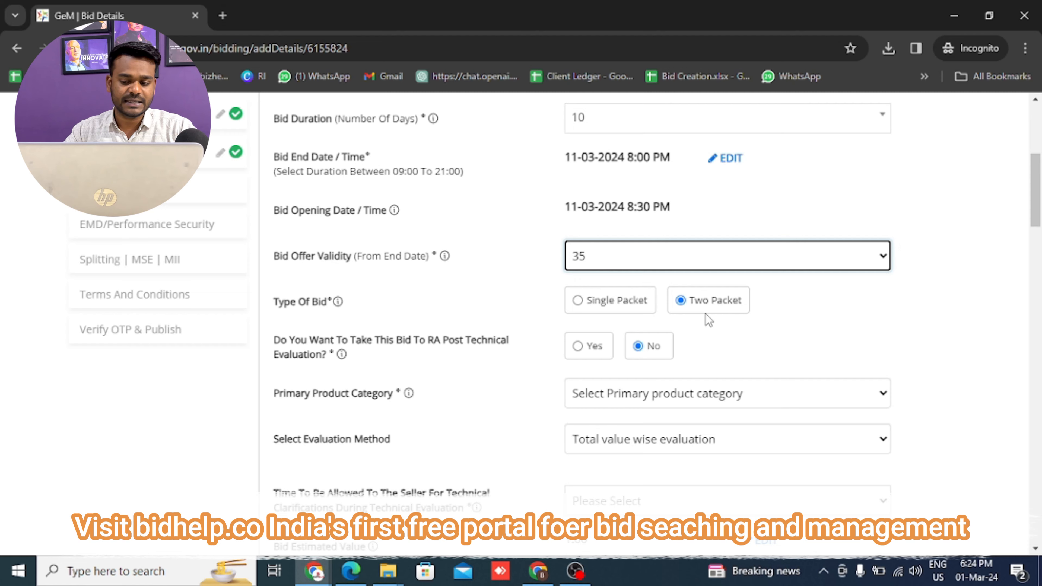
scroll(709, 320, down, 2)
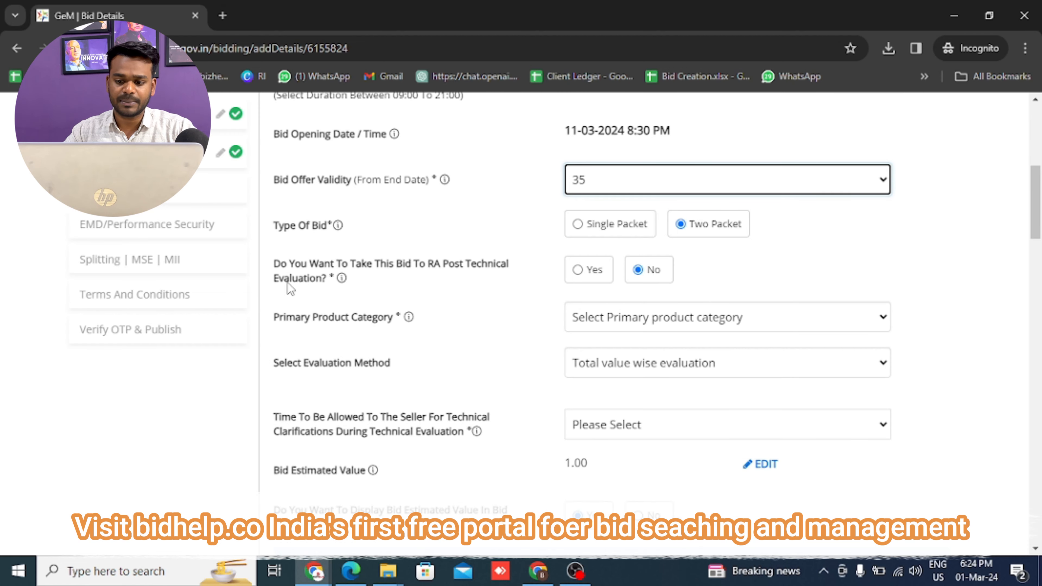
scroll(699, 269, down, 4)
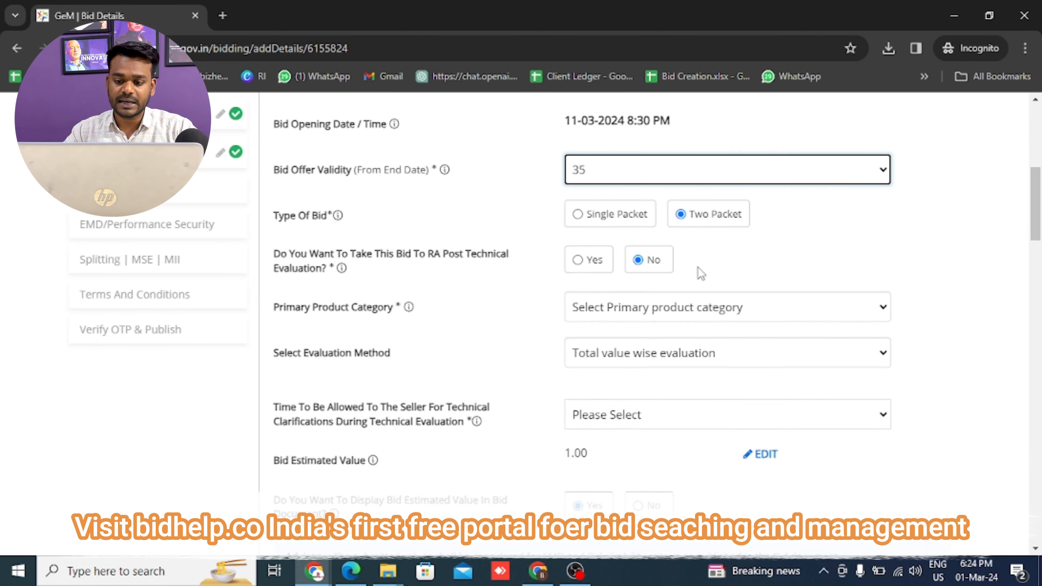
click(722, 168)
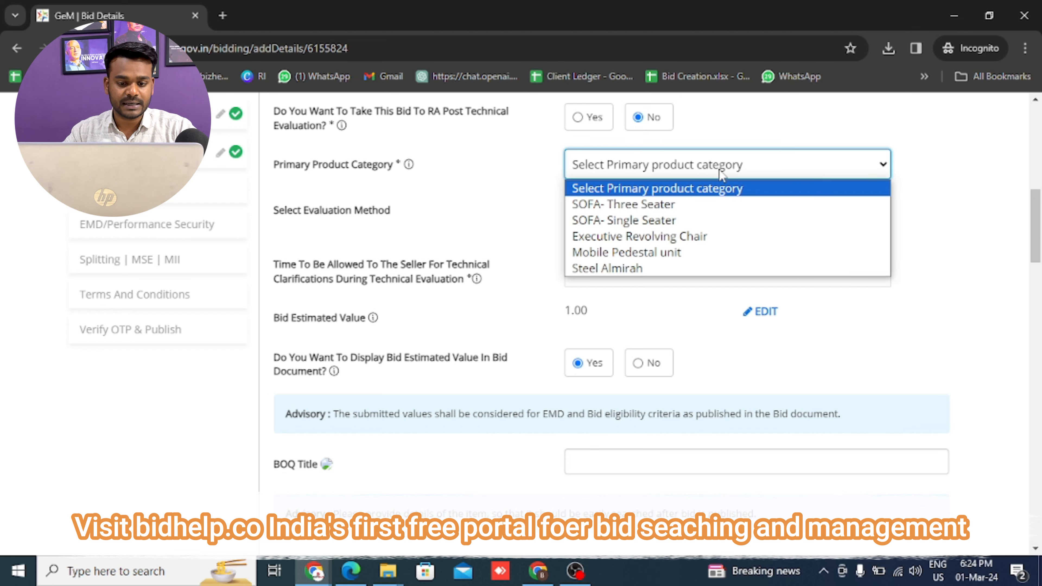
click(657, 204)
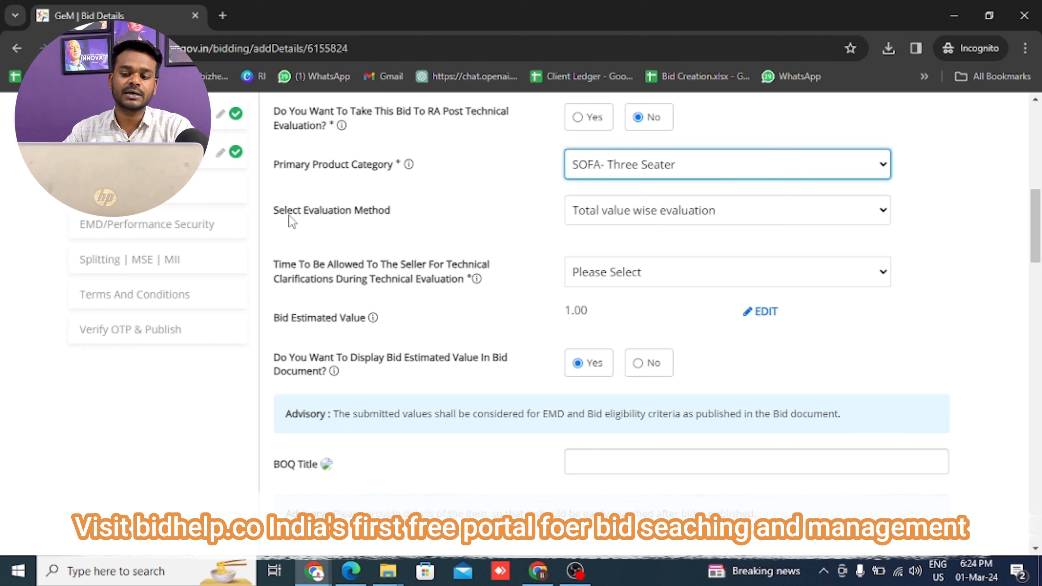
Step: Select Total value wise evaluation as the evaluation method and allow the seller 2 days for technical clarifications
click(709, 214)
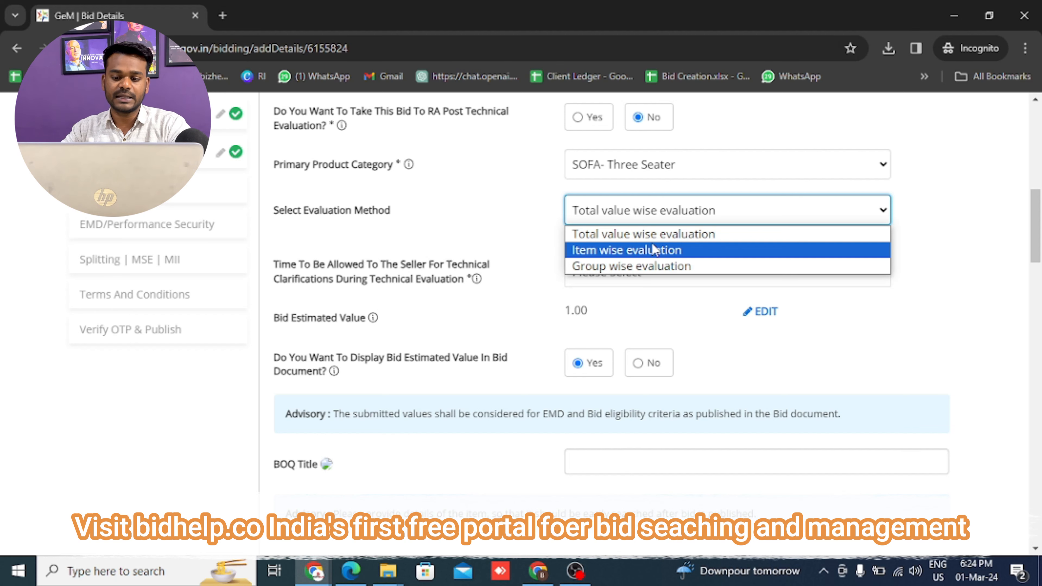
click(658, 236)
scroll(366, 284, down, 2)
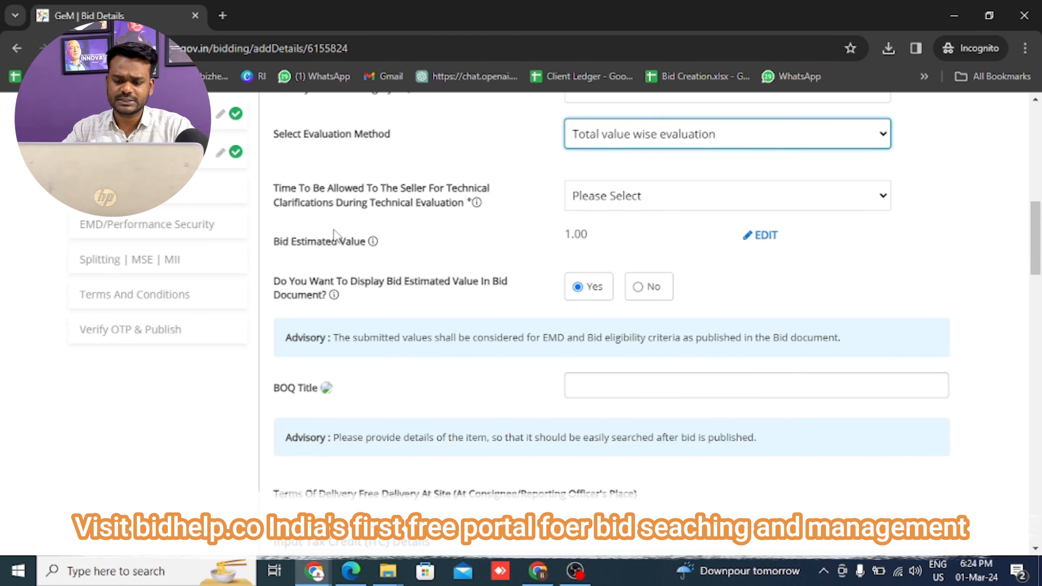
click(702, 194)
click(730, 239)
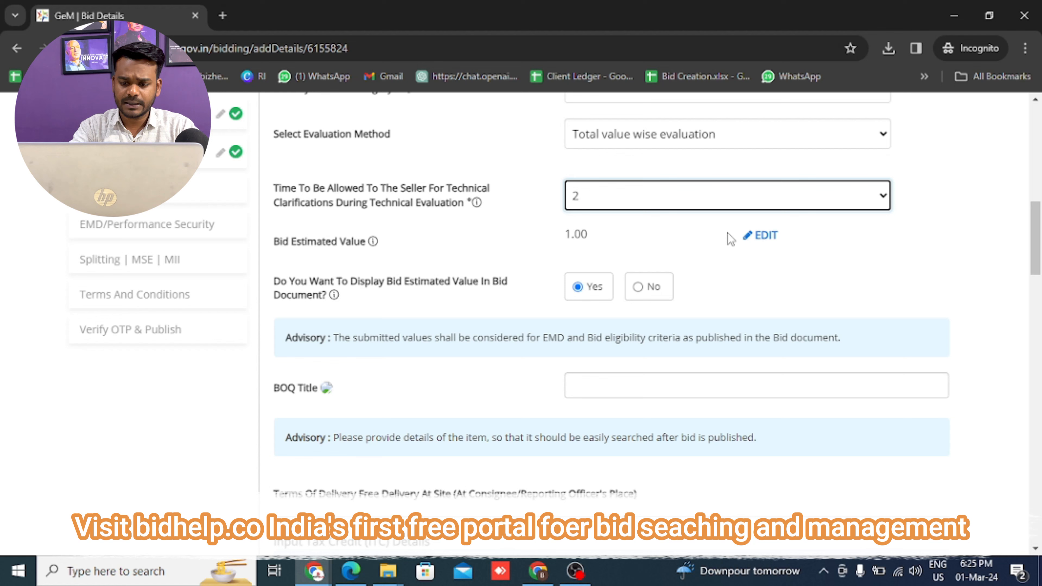
Step: Set the bid estimated value to 500000 and choose not to display it in the bid document
click(761, 238)
click(629, 242)
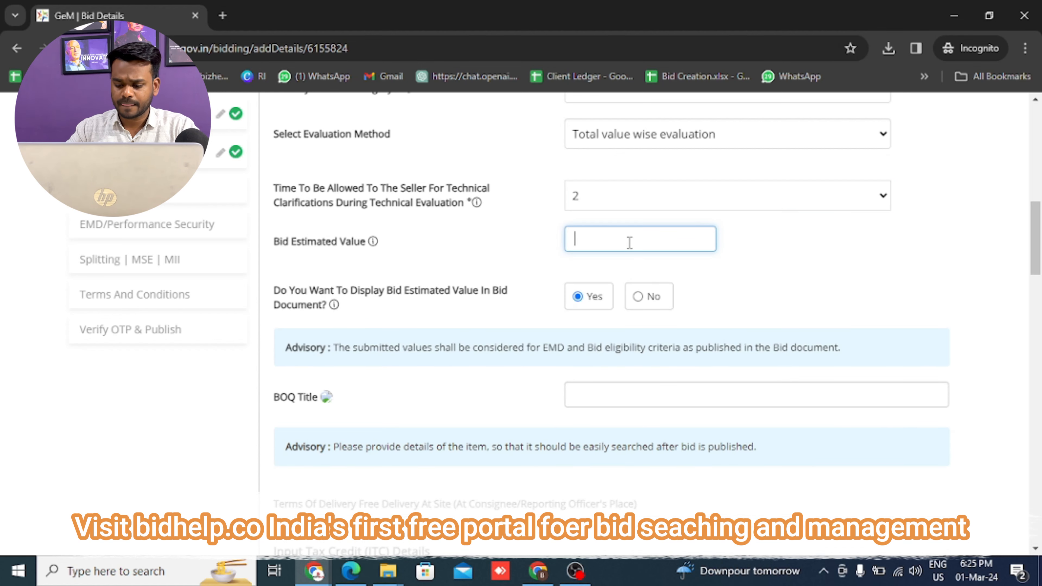
text(50000)
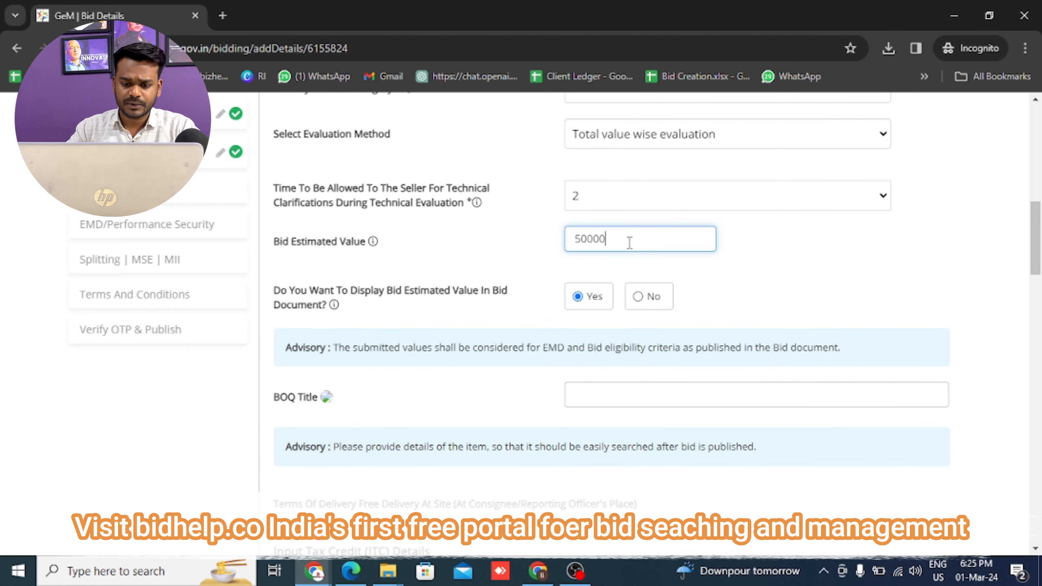
text(01)
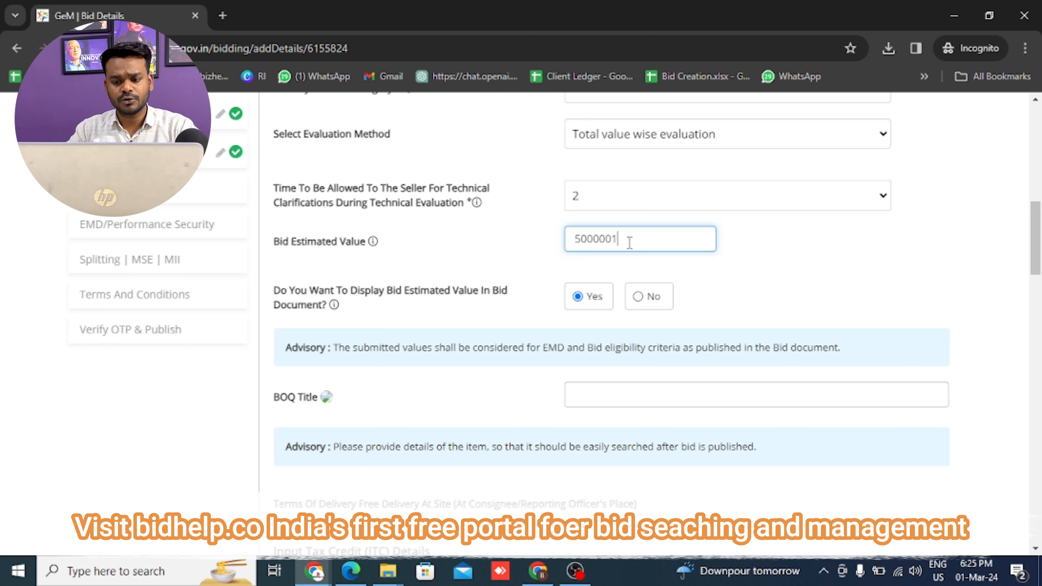
click(710, 294)
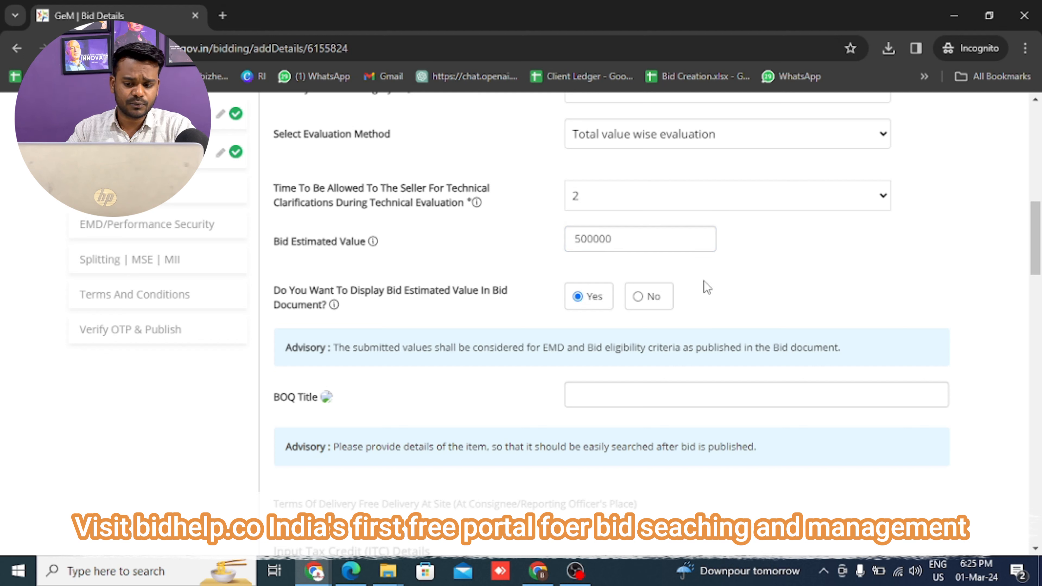
click(638, 297)
Step: Enter "As per BID" as the BOQ title
scroll(636, 301, down, 3)
click(606, 242)
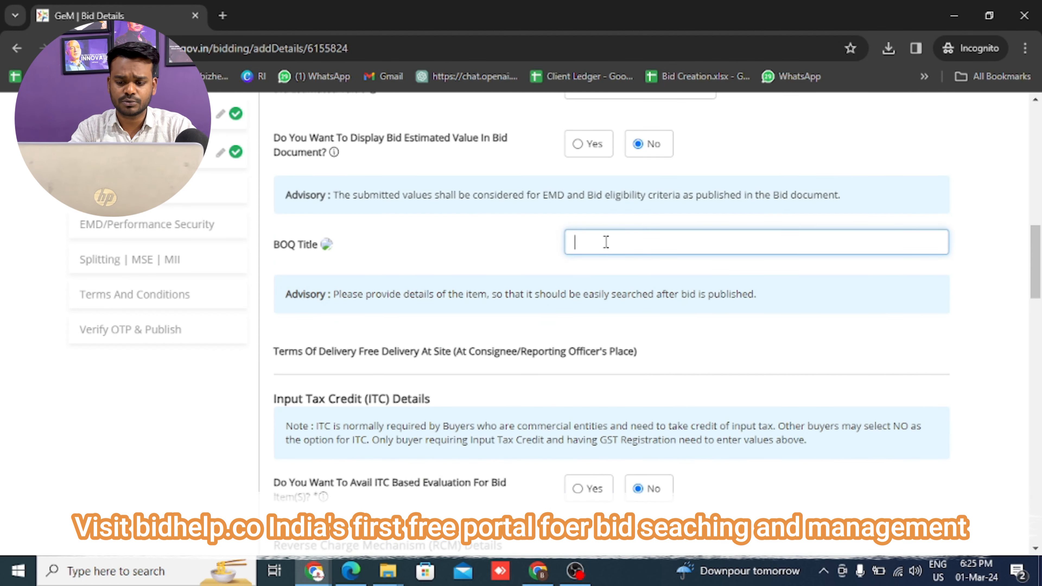
text(As per)
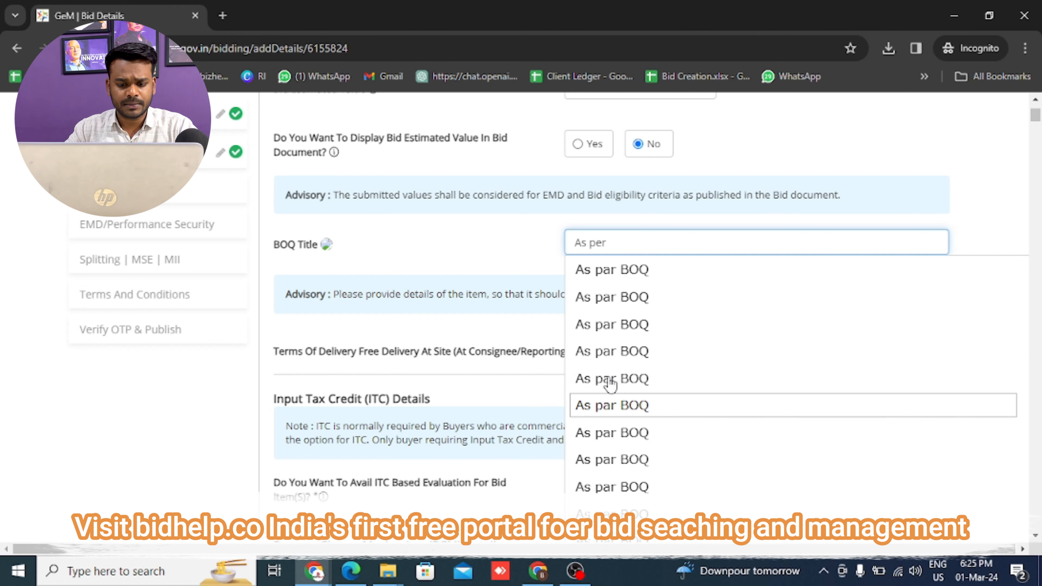
text(  BID)
Step: Answer No to being a notified buyer under Section 9(4) of GST and save the RCM details without values
scroll(695, 337, down, 3)
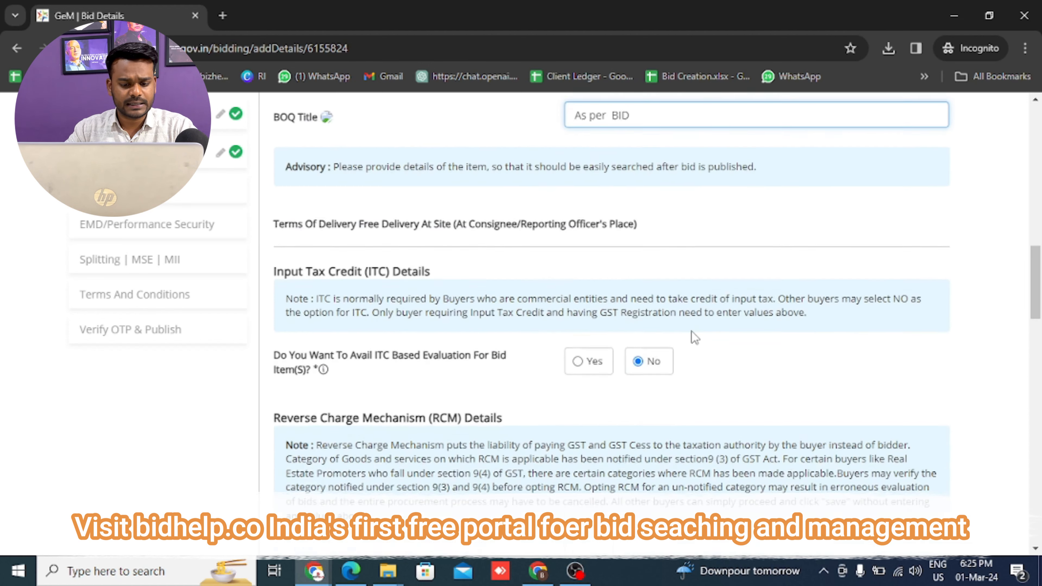
scroll(694, 337, up, 2)
scroll(691, 337, down, 5)
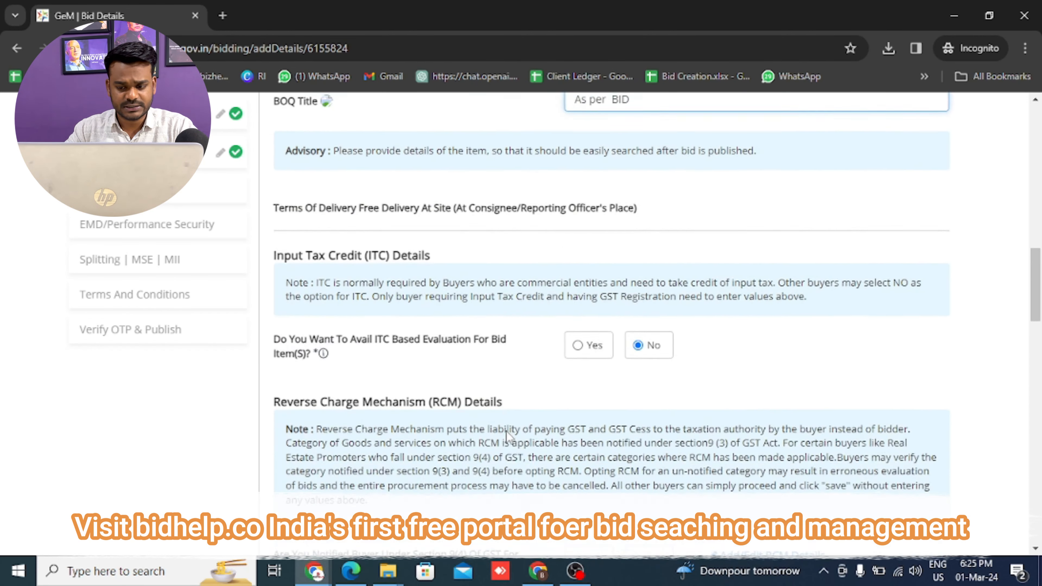
scroll(706, 297, down, 4)
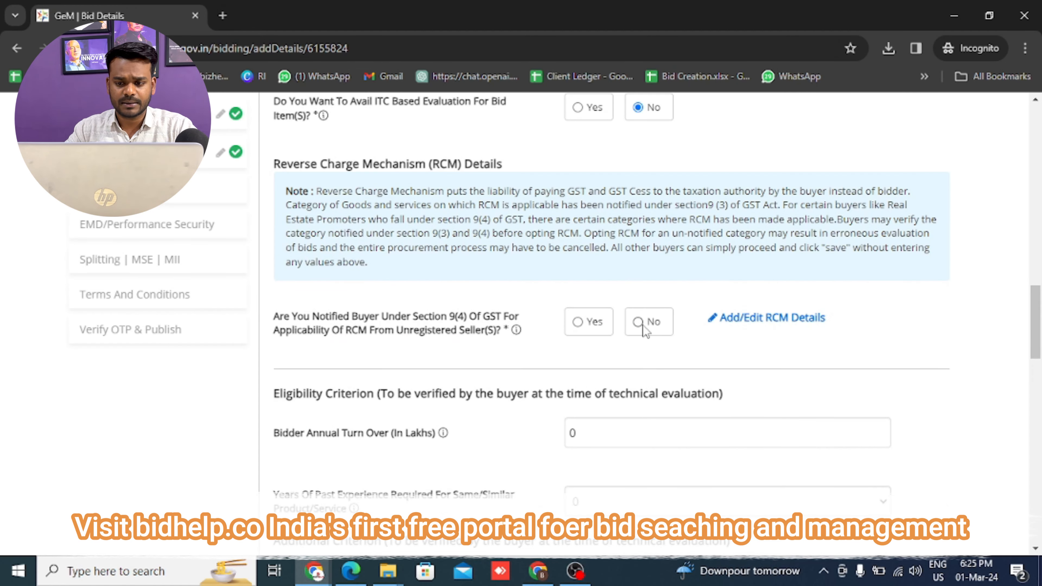
click(641, 324)
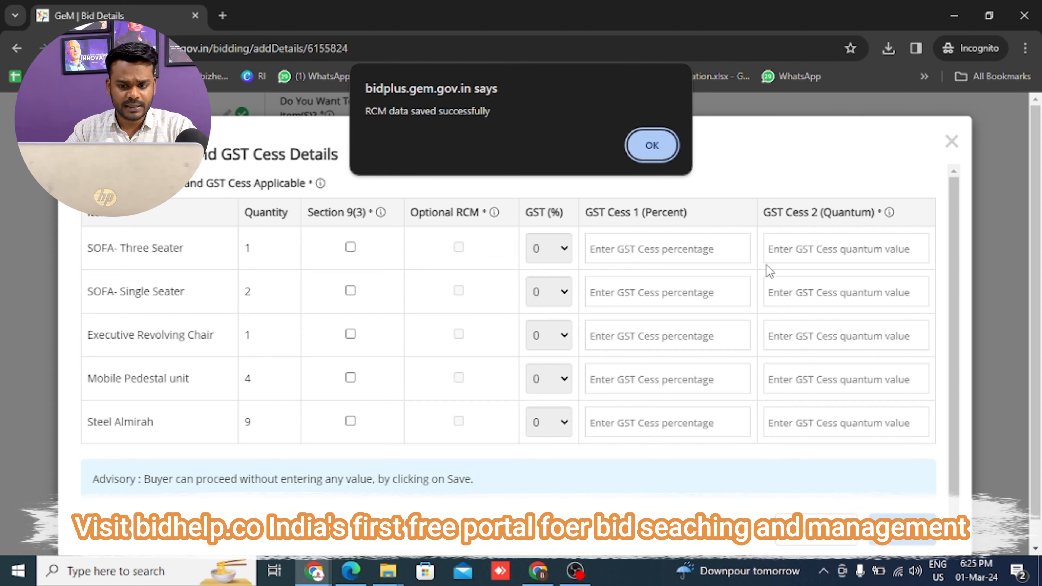
click(652, 145)
Step: Review the eligibility and additional criteria, including the choices for years of past experience required
scroll(742, 344, down, 6)
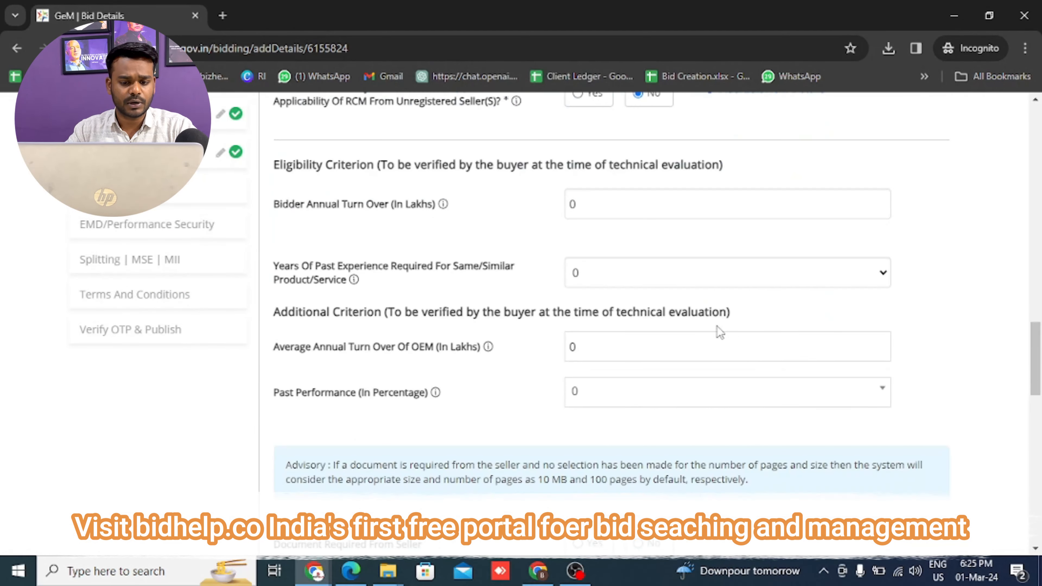
scroll(656, 320, up, 2)
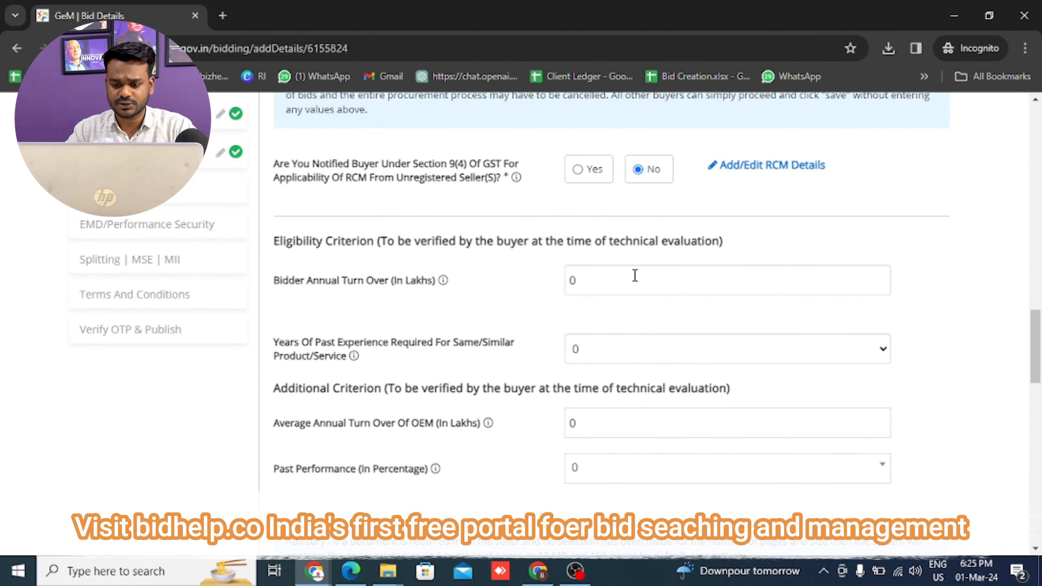
scroll(636, 284, down, 2)
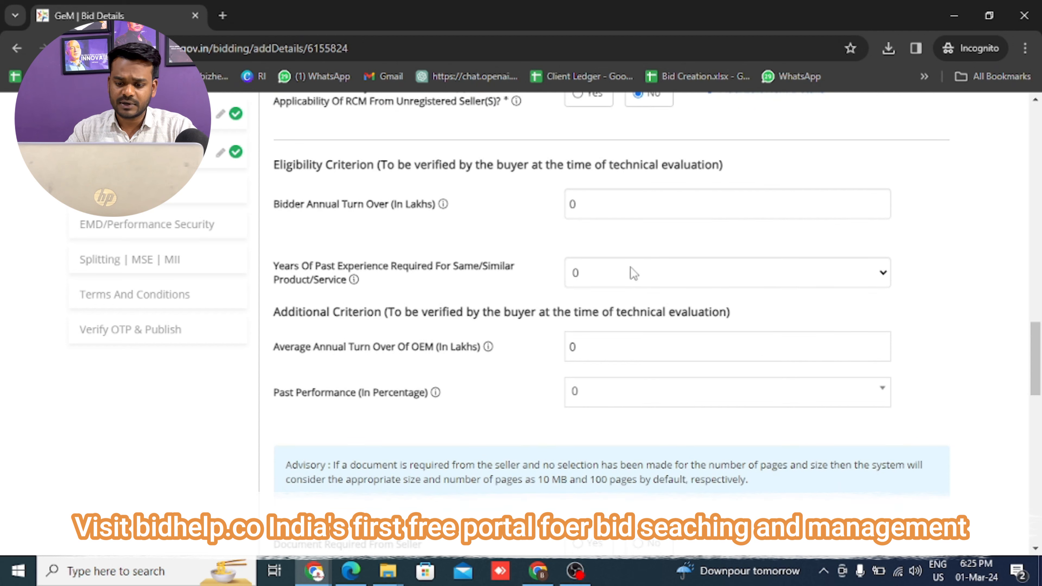
click(826, 272)
click(831, 271)
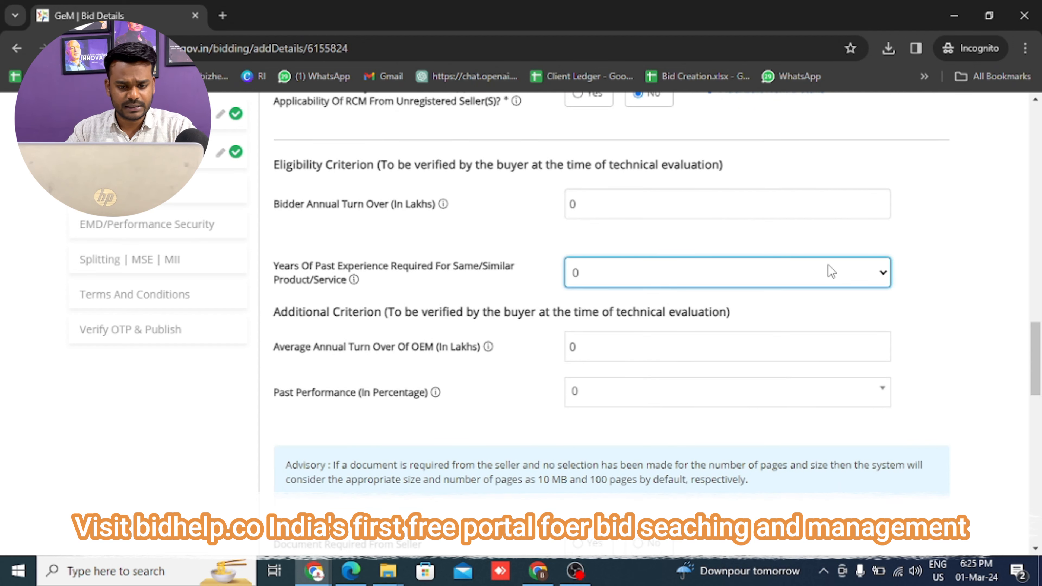
Step: Examine the OEM average annual turnover and past performance fields under the additional criterion
scroll(771, 272, down, 2)
click(658, 283)
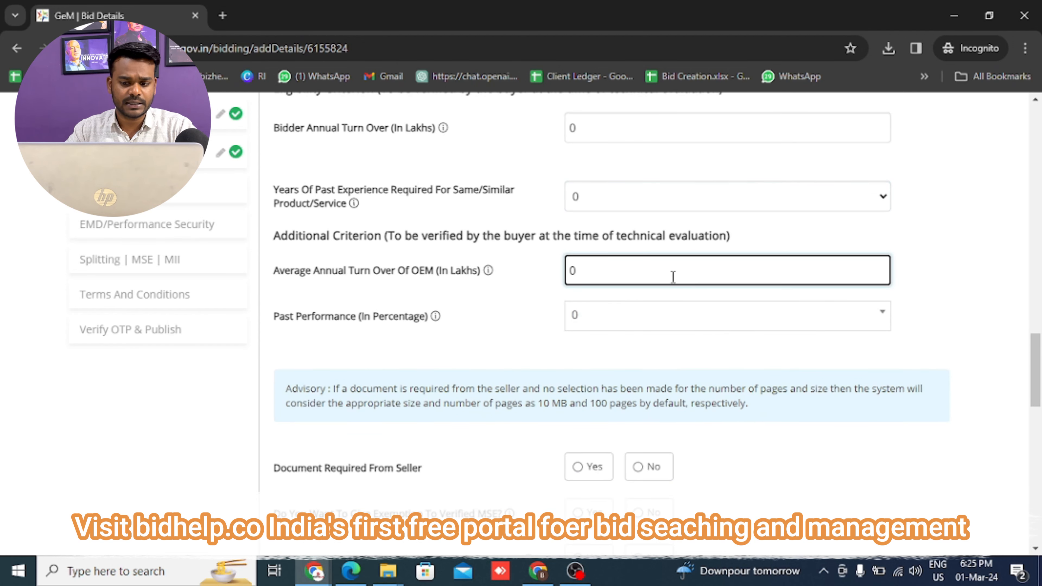
scroll(674, 271, down, 2)
click(680, 248)
click(681, 247)
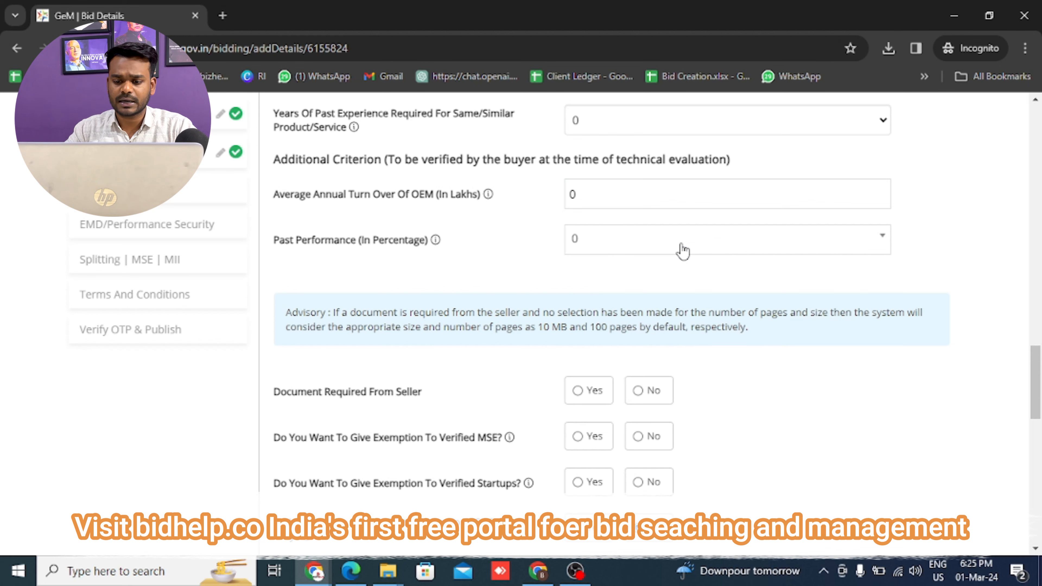
Step: Require documents from the seller and select Experience Criteria, Past Performance and Bidder Turnover
scroll(682, 250, down, 4)
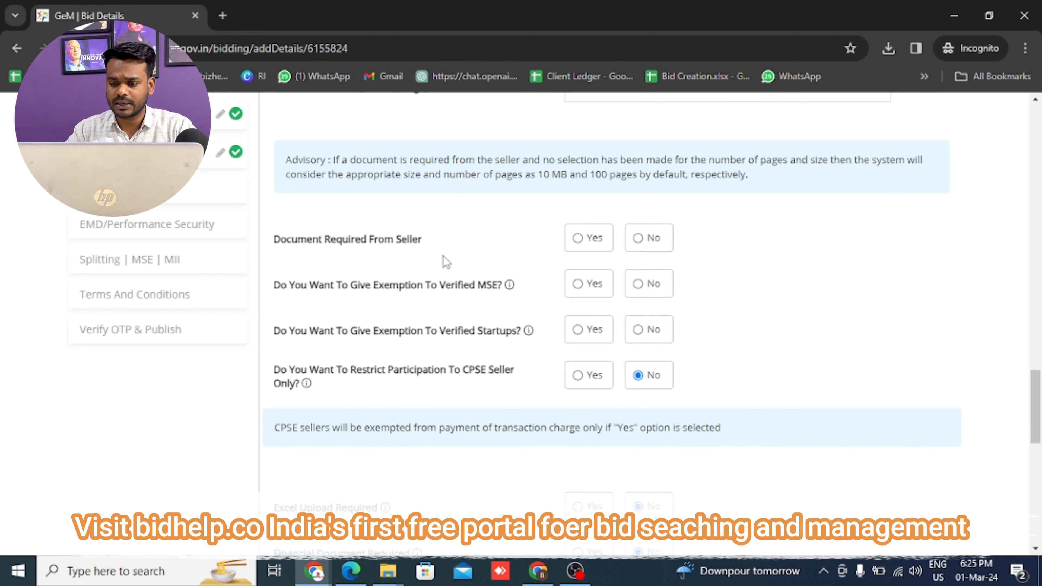
click(577, 239)
click(874, 238)
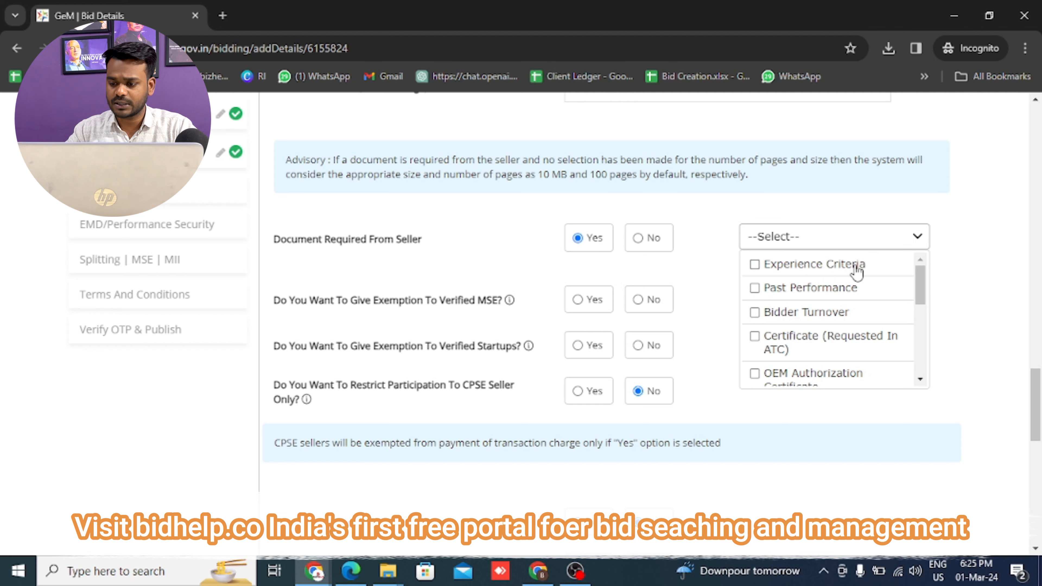
scroll(846, 306, down, 3)
scroll(846, 305, down, 2)
scroll(845, 305, up, 5)
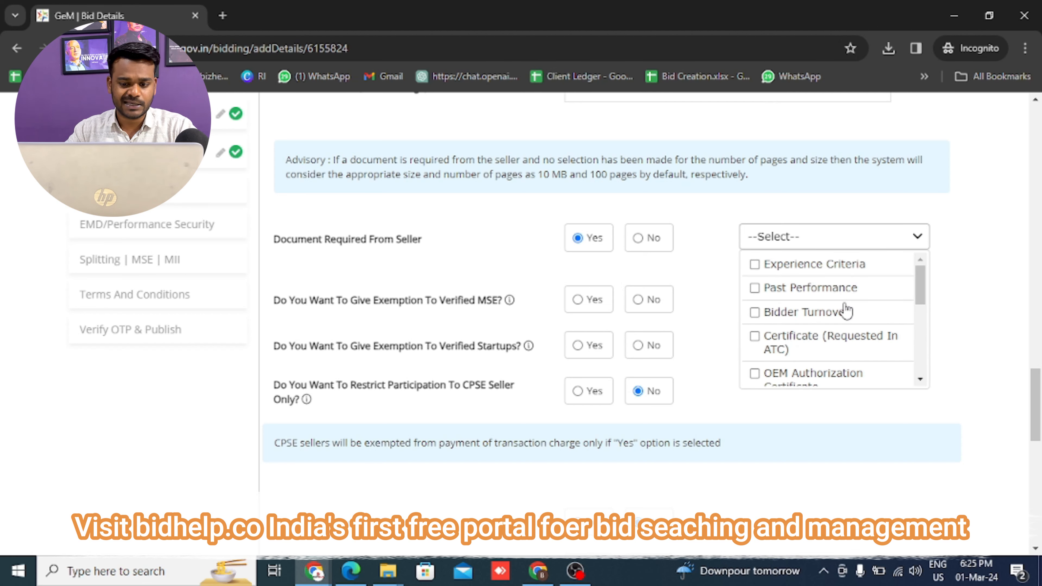
click(822, 265)
click(821, 289)
click(818, 313)
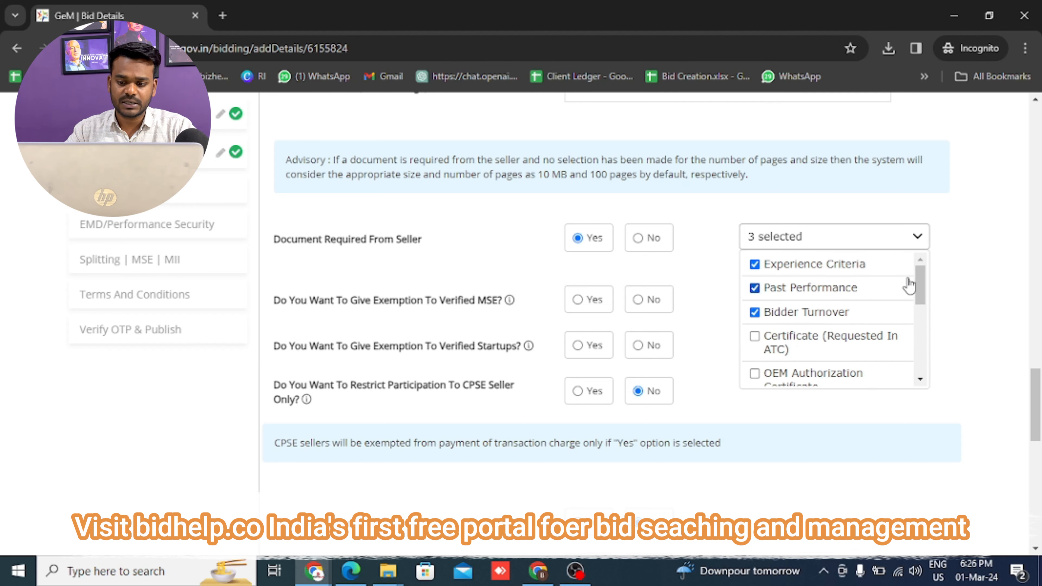
click(978, 246)
Step: Answer No to giving exemptions to verified MSEs and verified startups
scroll(715, 313, down, 2)
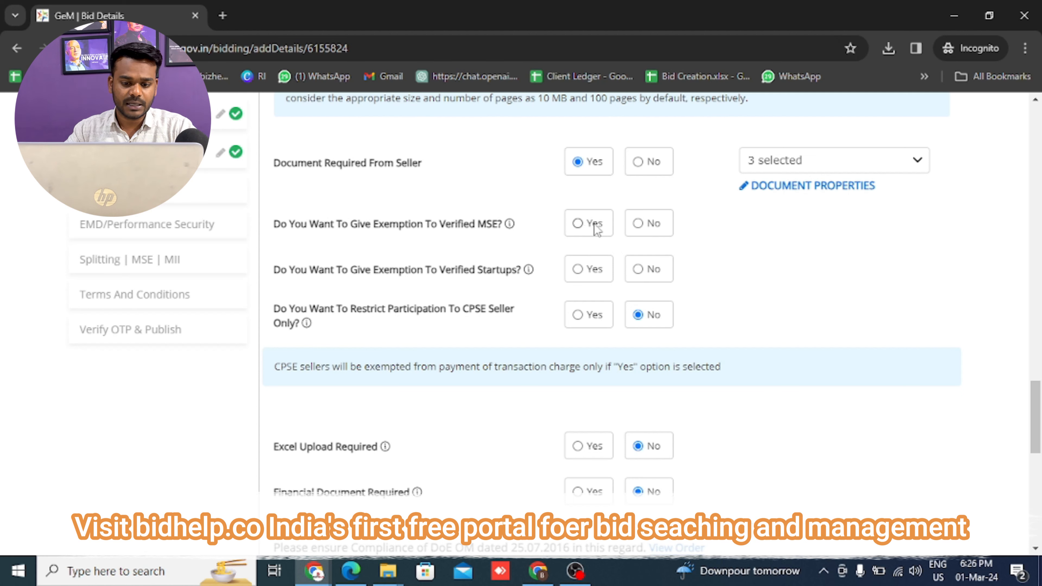
click(639, 226)
click(644, 274)
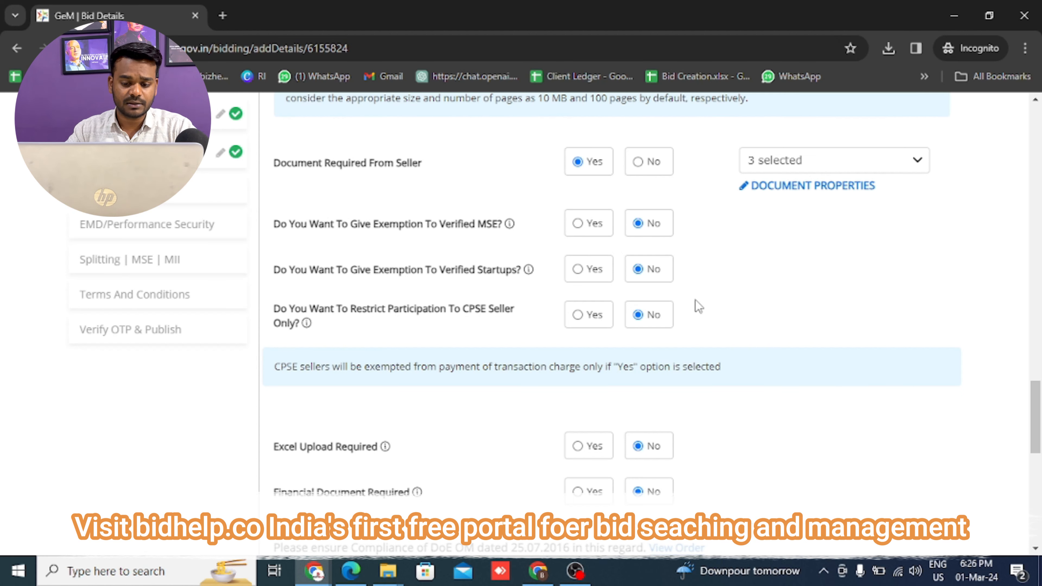
Step: Preview the fields needed for an Excel upload and set Excel Upload Required back to No
scroll(694, 302, down, 5)
scroll(693, 303, up, 2)
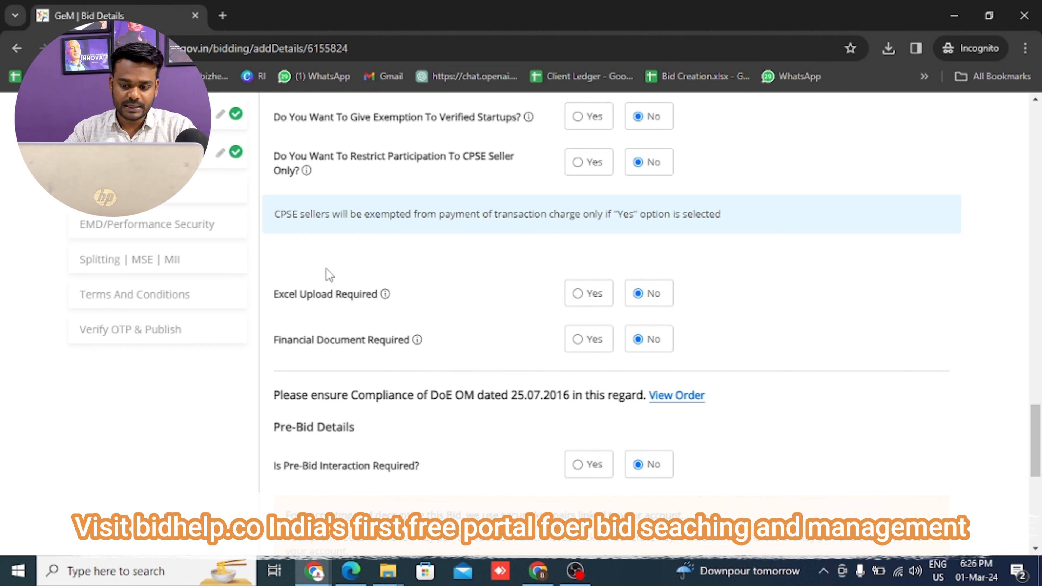
click(587, 295)
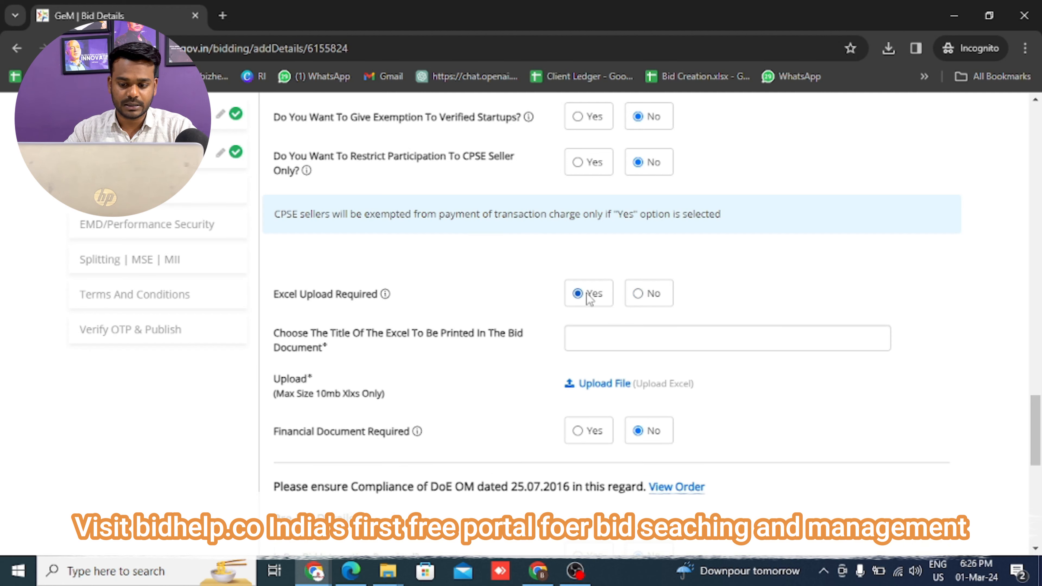
click(636, 294)
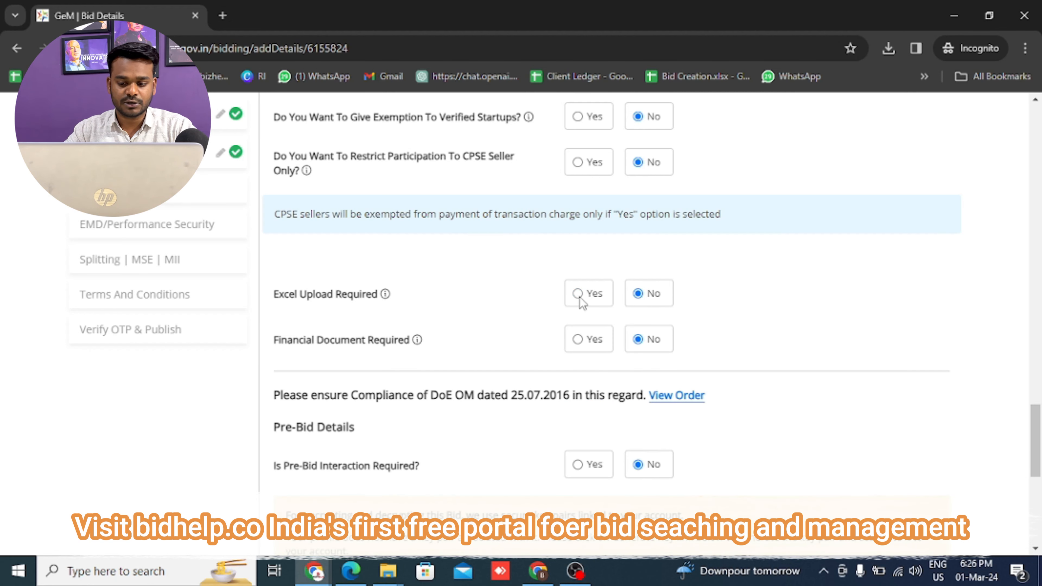
click(579, 299)
click(639, 294)
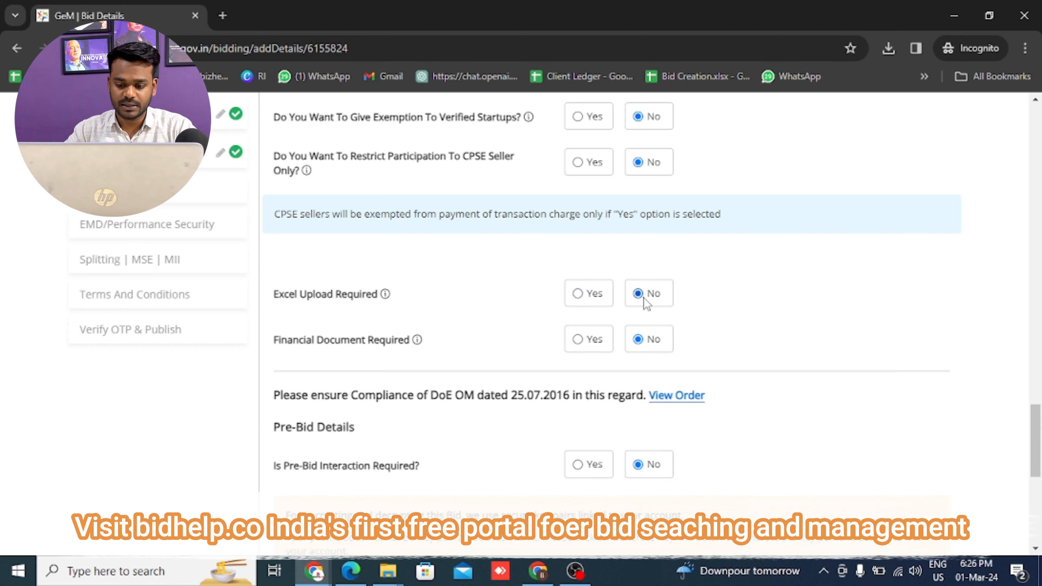
Step: Generate the key pair for encrypting and decrypting this bid and dismiss the confirmation
scroll(275, 327, down, 3)
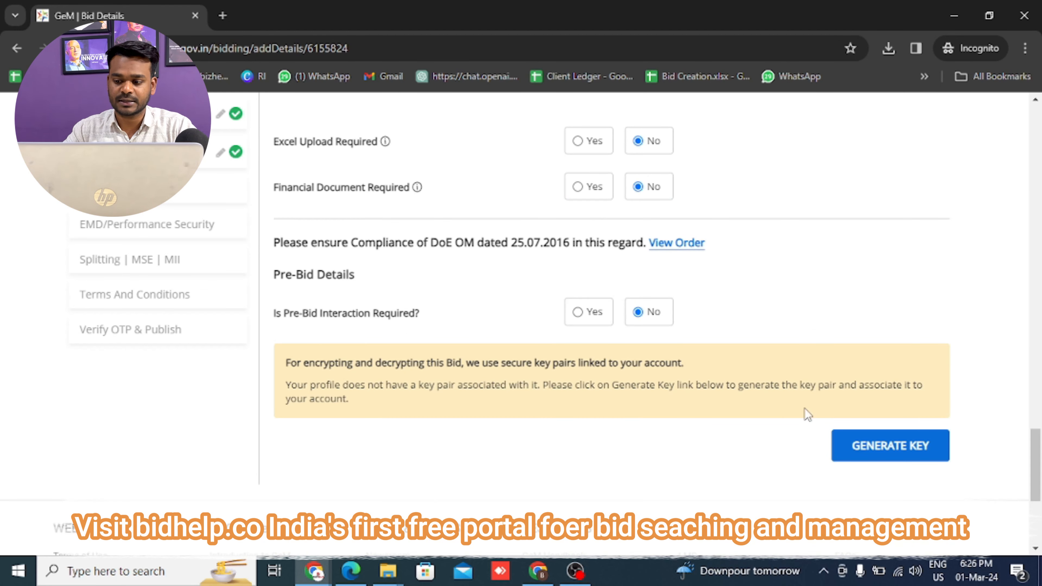
click(912, 447)
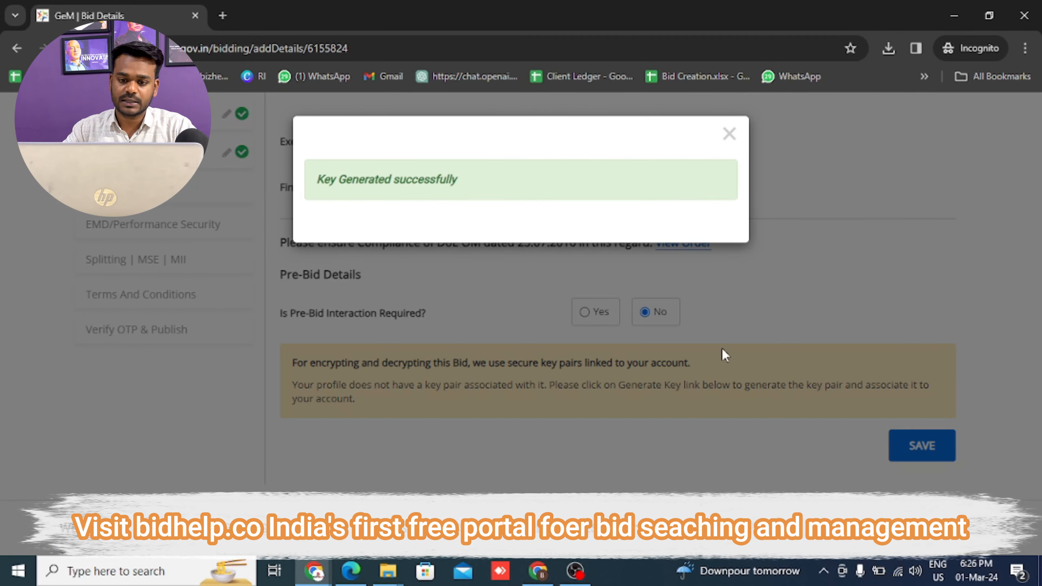
click(729, 134)
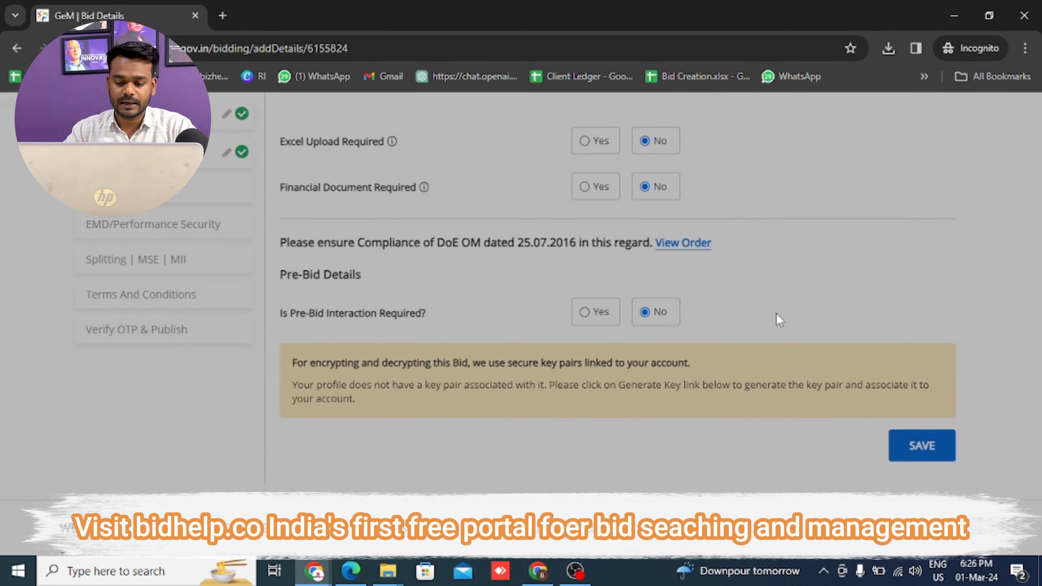
Step: Try to save the bid details with Past Performance among the required seller documents
click(903, 443)
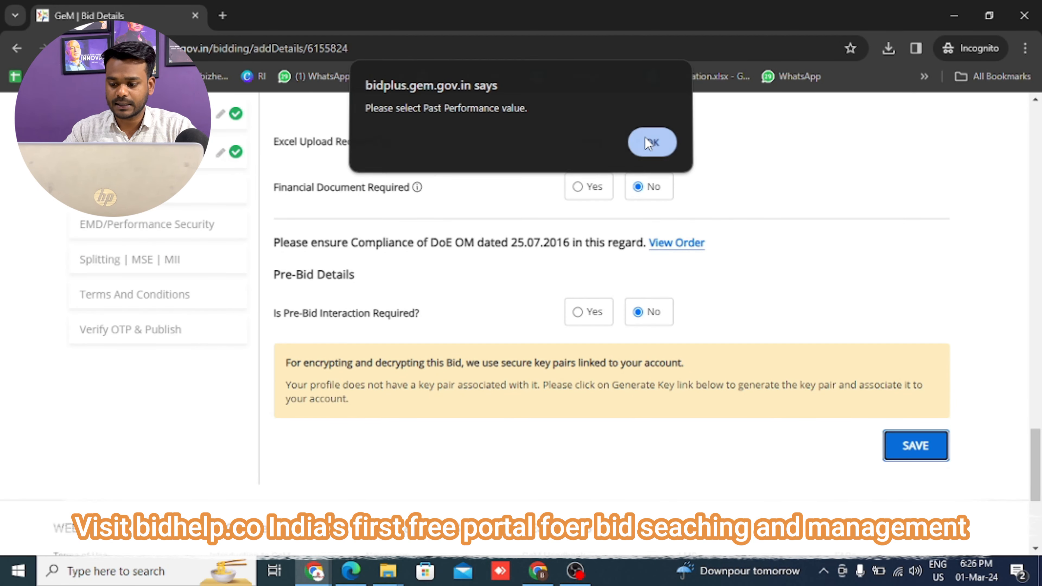
click(651, 143)
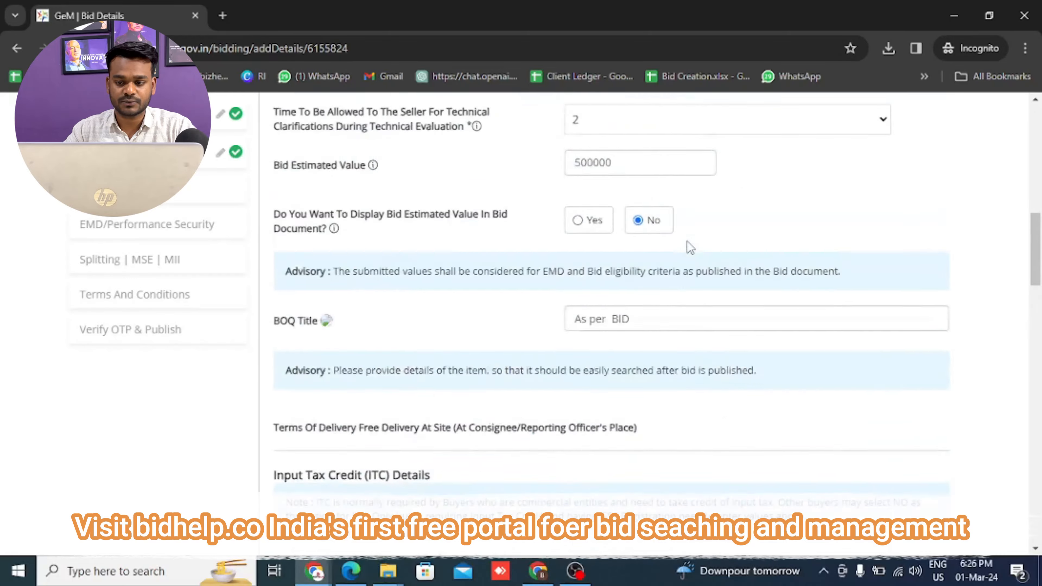
scroll(693, 251, down, 15)
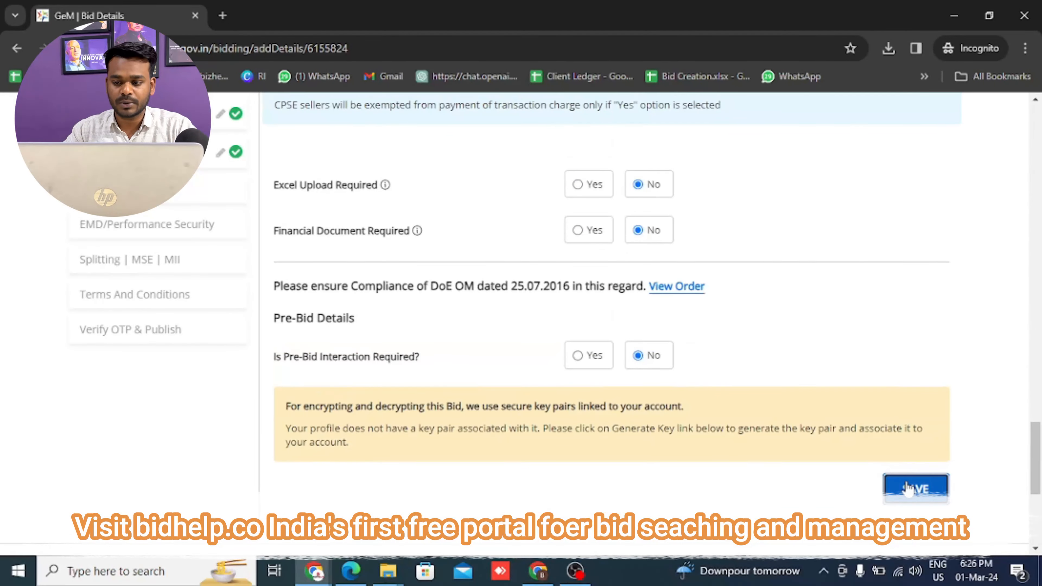
click(915, 488)
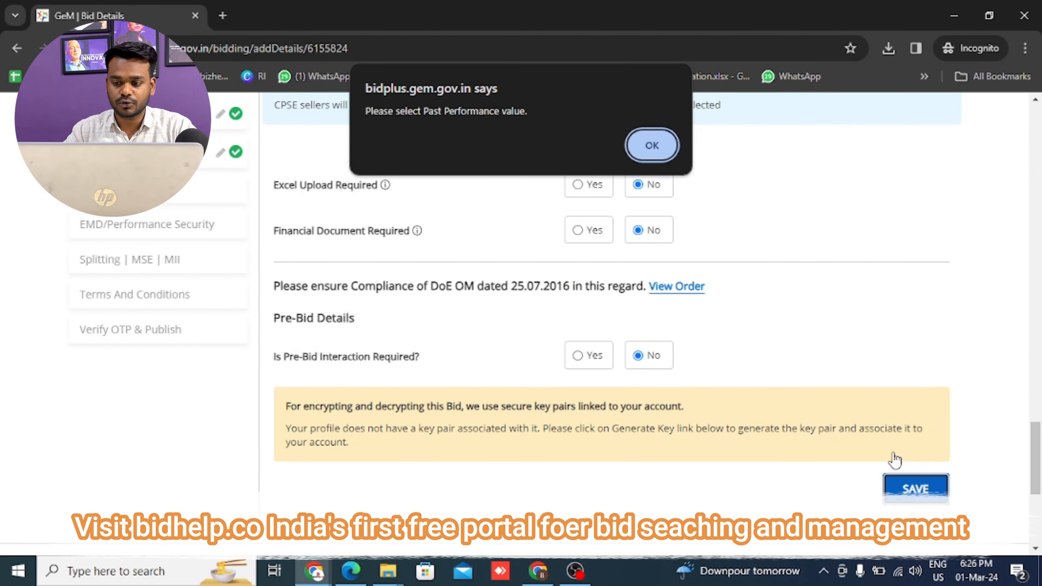
click(652, 145)
Step: Remove Past Performance from the documents required from the seller and save the bid details
scroll(730, 242, down, 5)
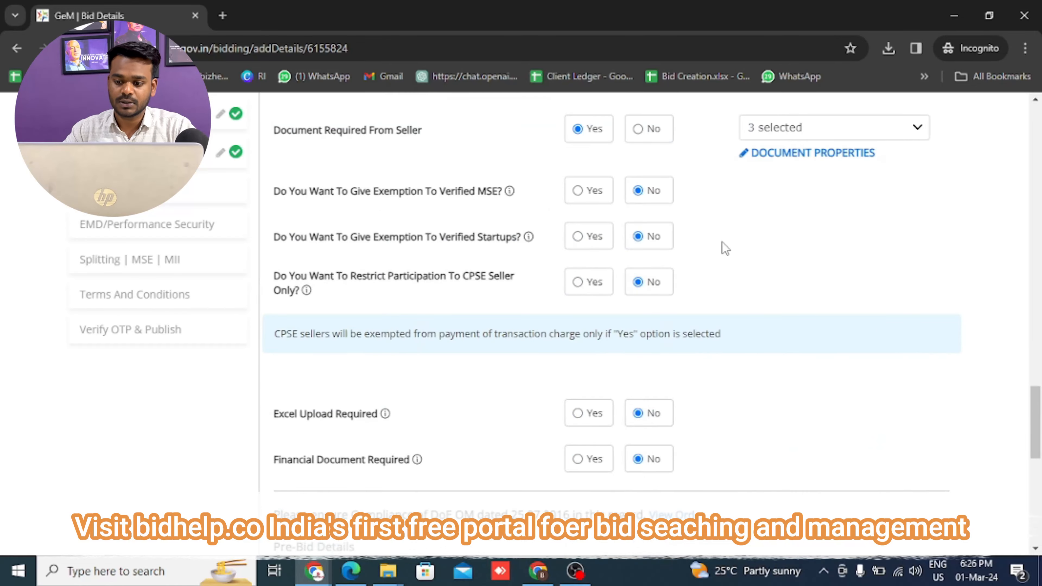
scroll(723, 243, up, 2)
click(841, 210)
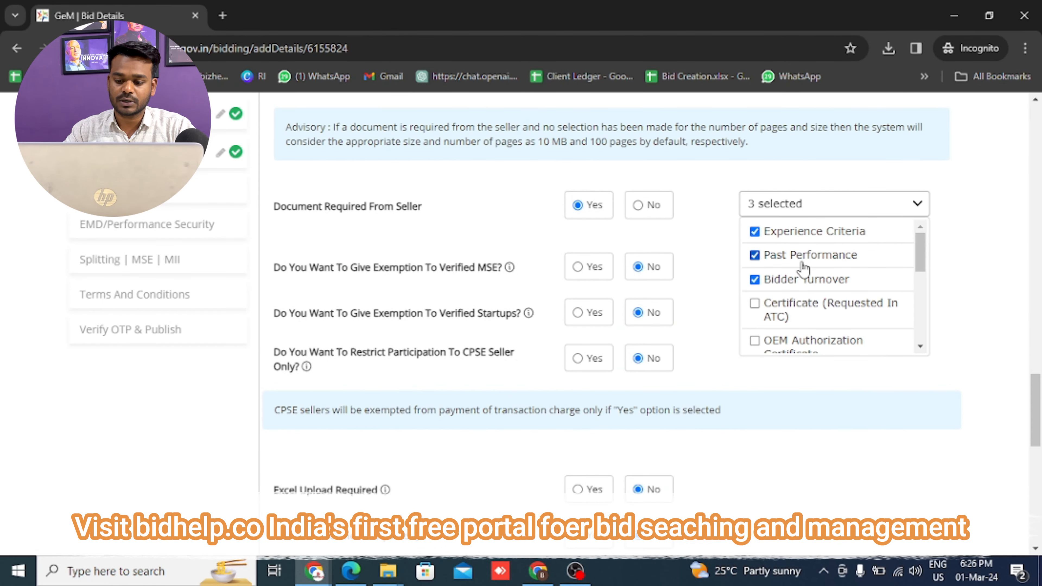
click(804, 259)
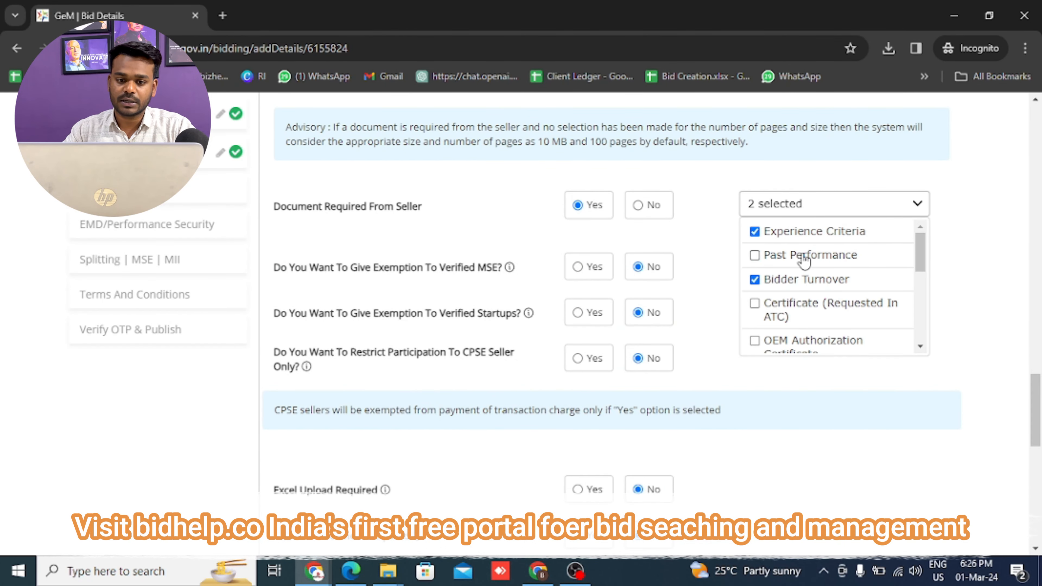
click(706, 227)
scroll(706, 226, down, 10)
click(893, 179)
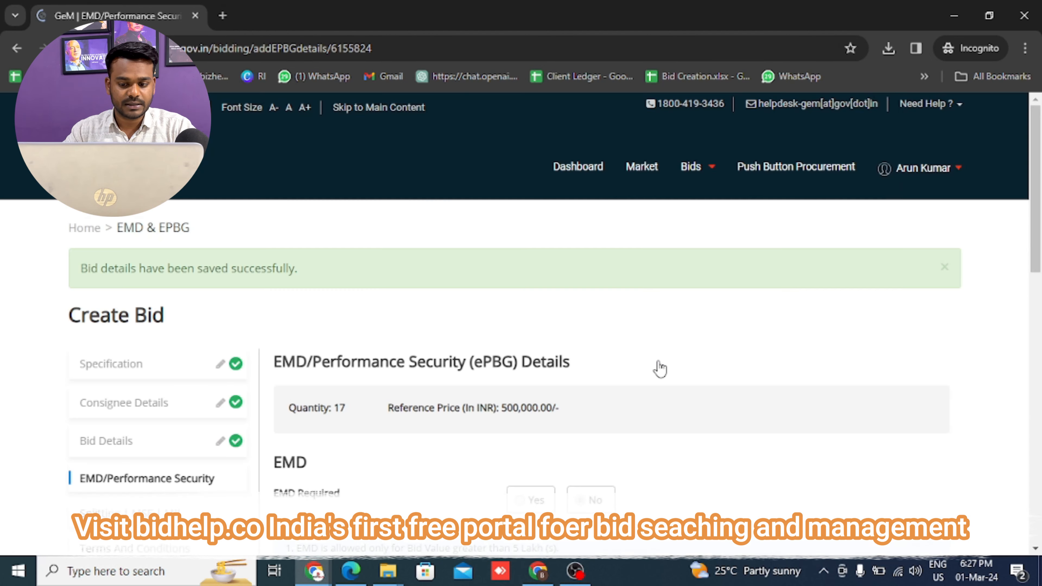
Step: Choose No for both EMD and performance security (ePBG), and save these details
scroll(659, 367, down, 4)
scroll(607, 336, up, 2)
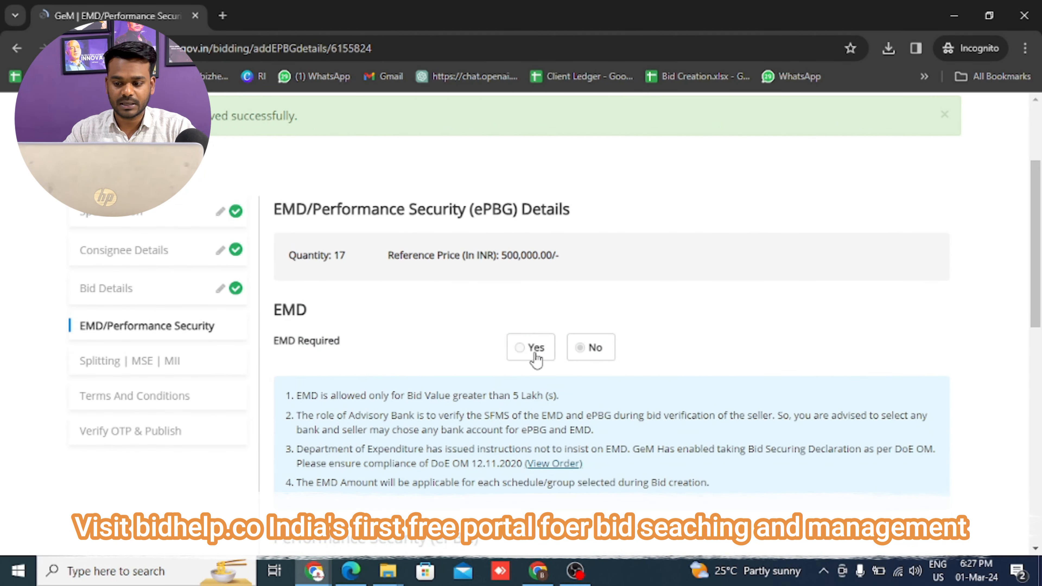
click(591, 349)
scroll(592, 352, down, 5)
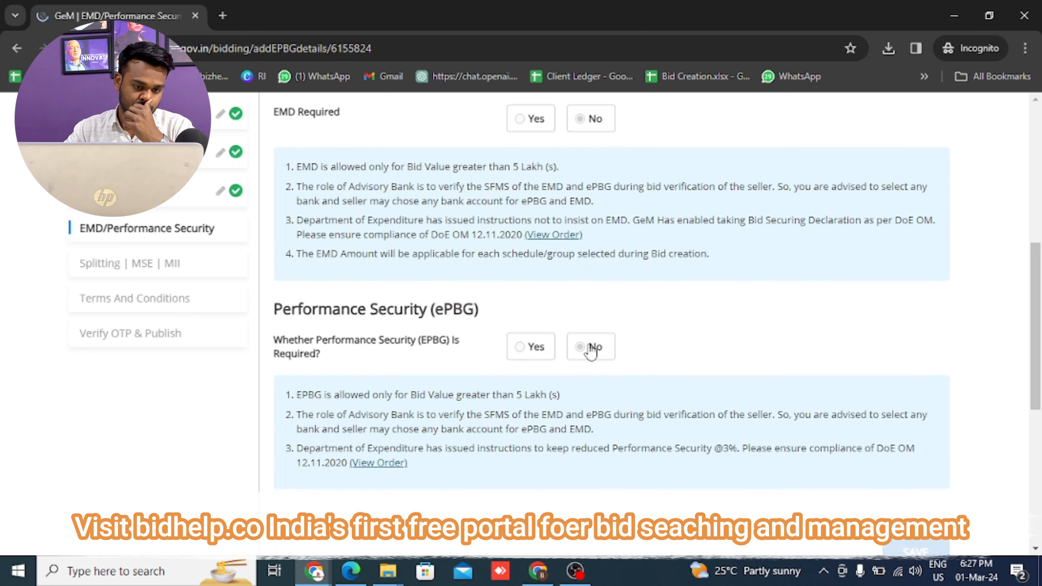
click(591, 348)
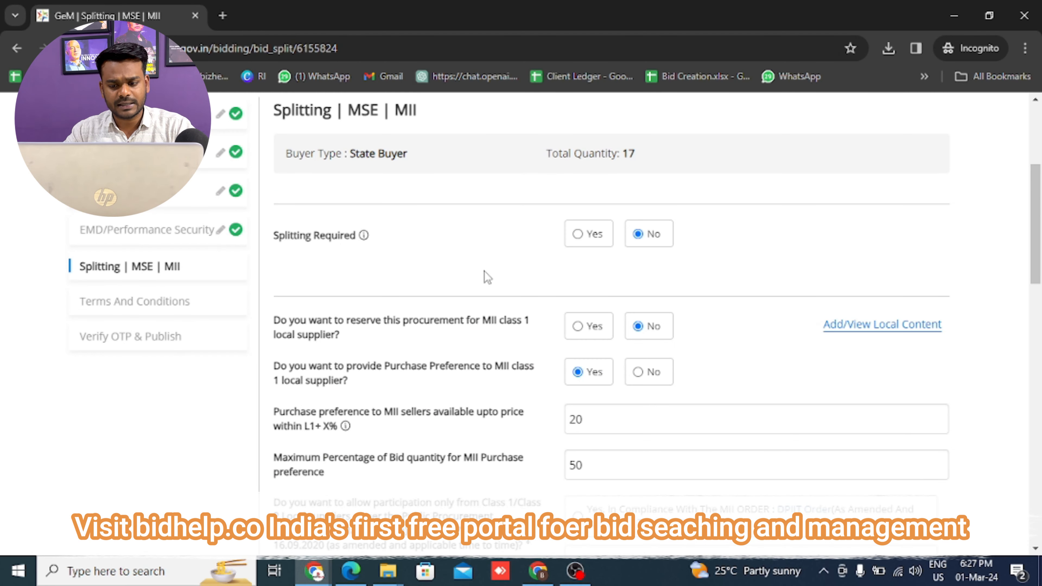
Step: Allow participation only from Class 1/Class 2 local suppliers, in compliance with the MII order
scroll(494, 289, up, 2)
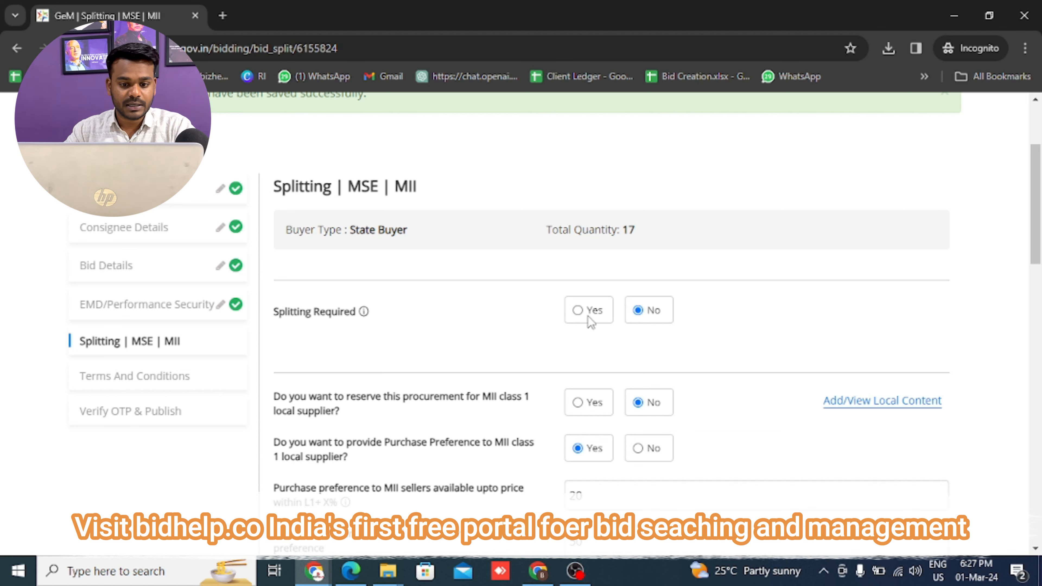
scroll(652, 316, down, 5)
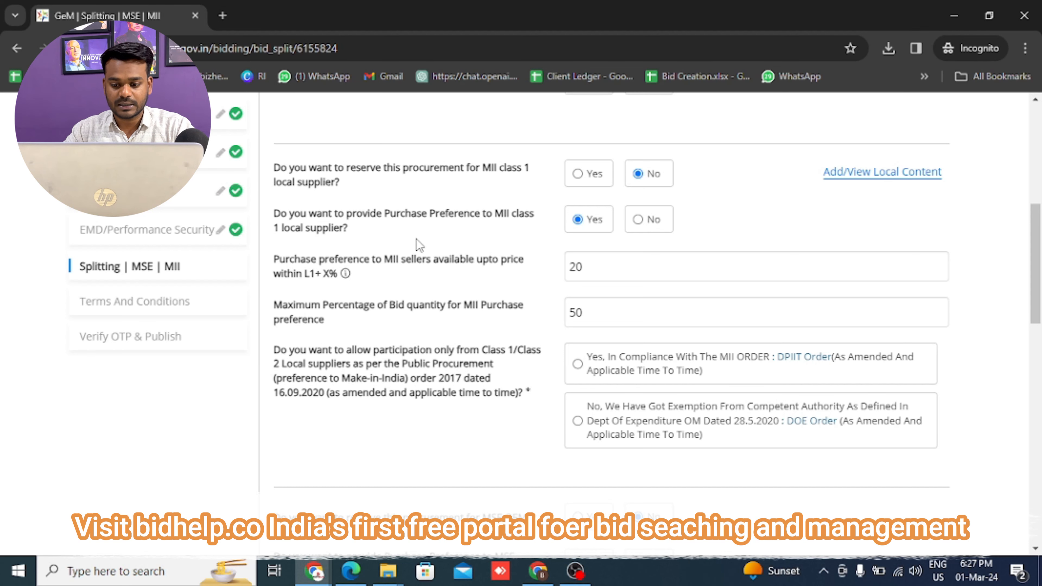
scroll(637, 222, down, 2)
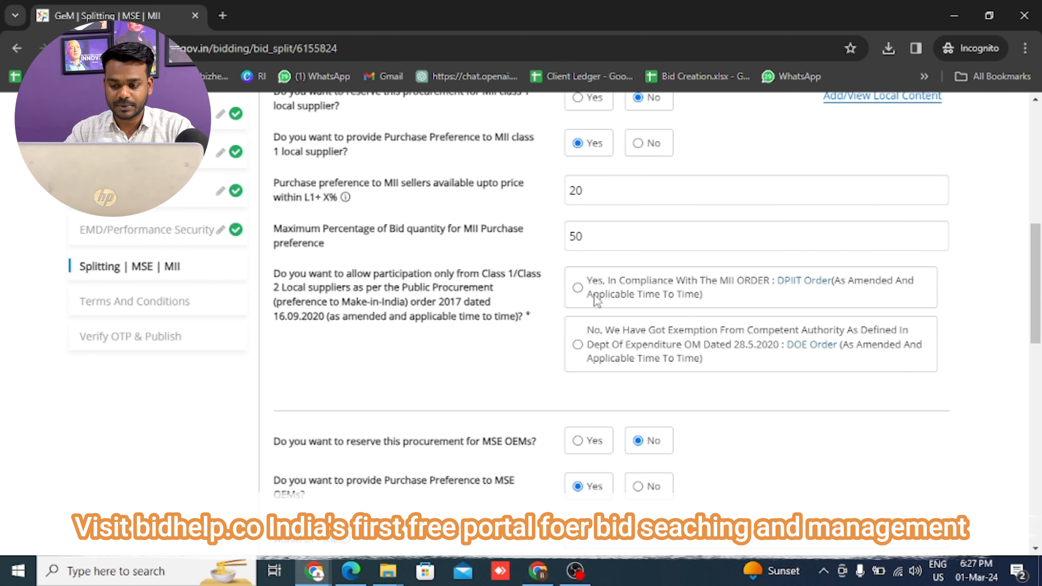
click(577, 345)
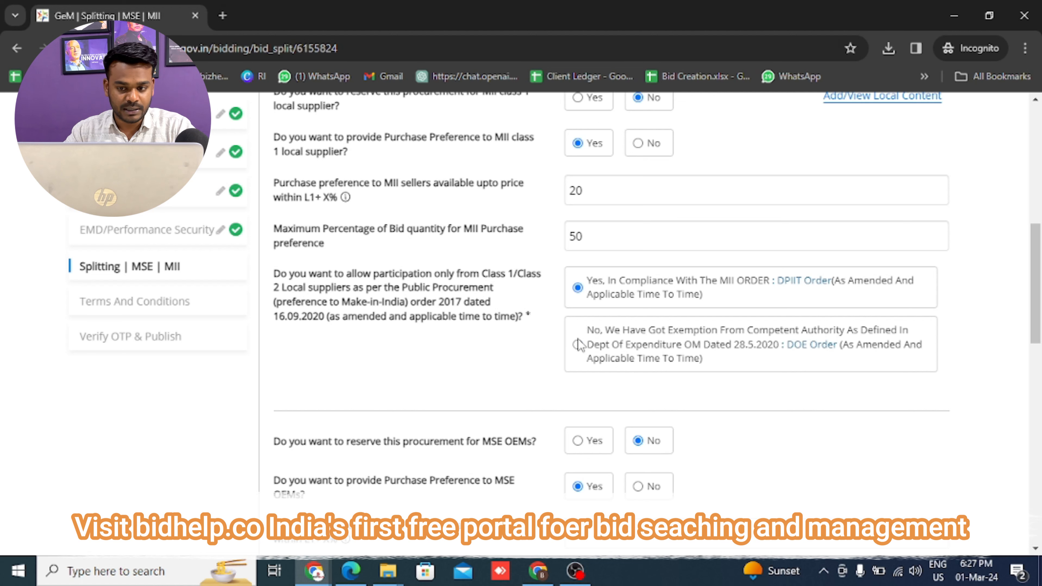
click(578, 288)
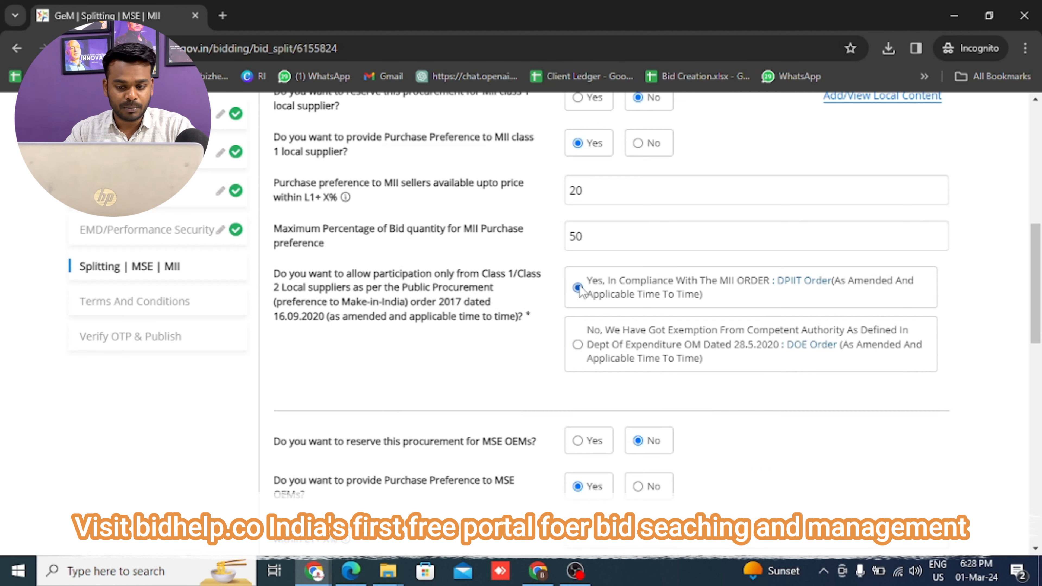
Step: Review the MII and MSE OEM purchase preference settings, including the L1+ X% price margin for MSE OEMs
scroll(690, 296, down, 4)
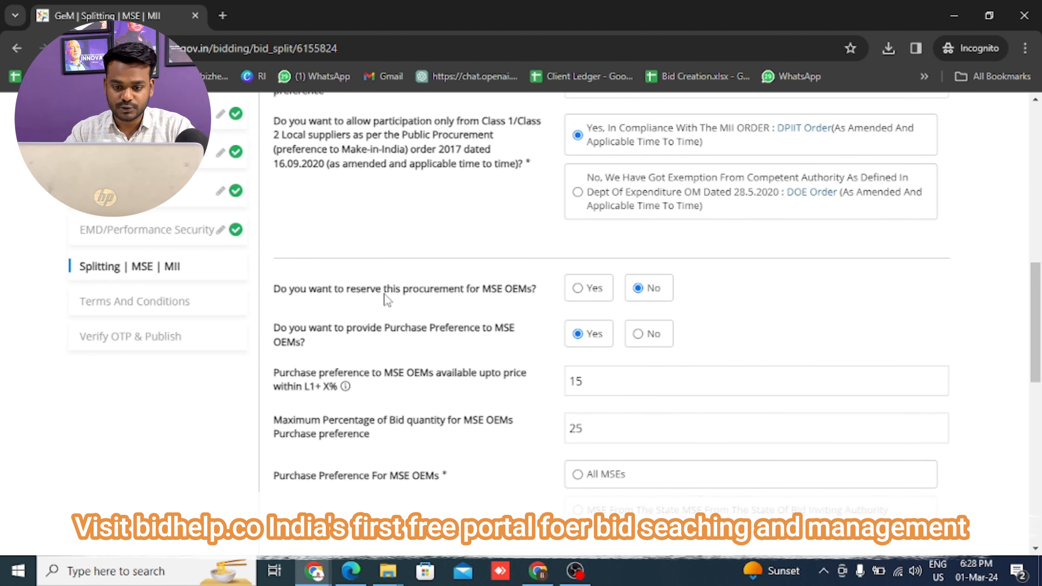
scroll(386, 299, up, 2)
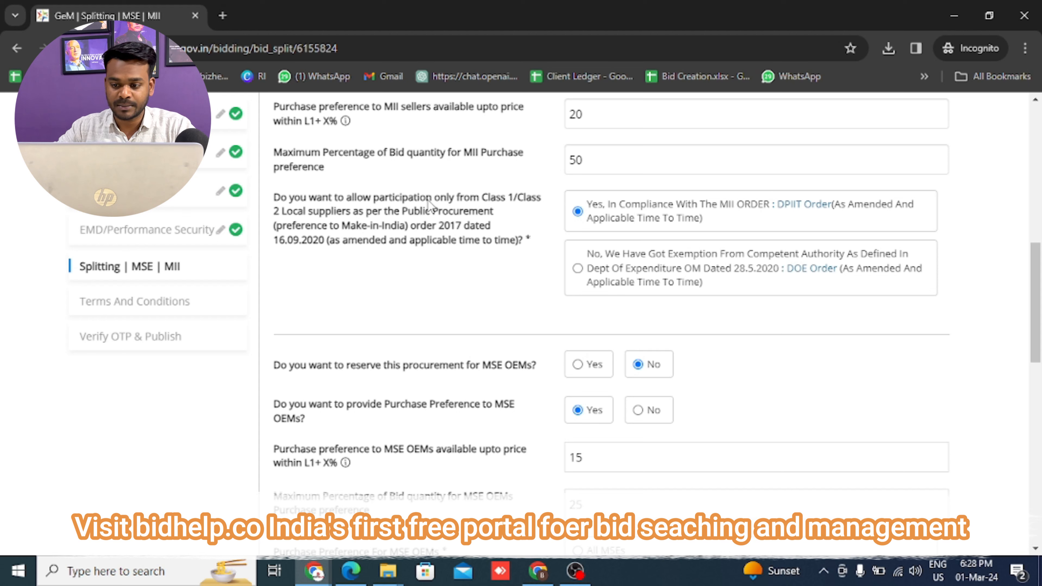
scroll(307, 232, down, 4)
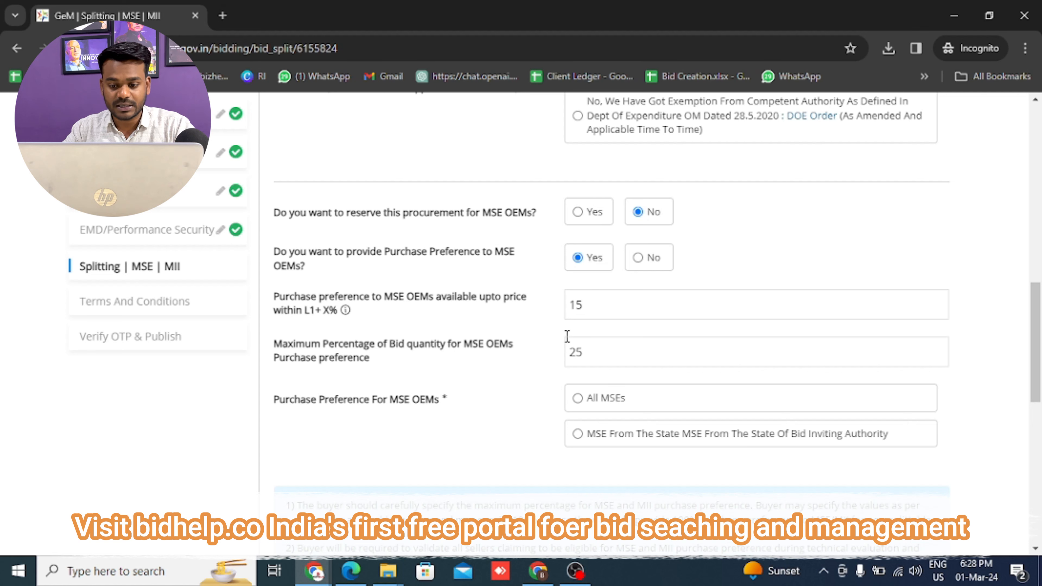
scroll(567, 336, down, 2)
click(609, 230)
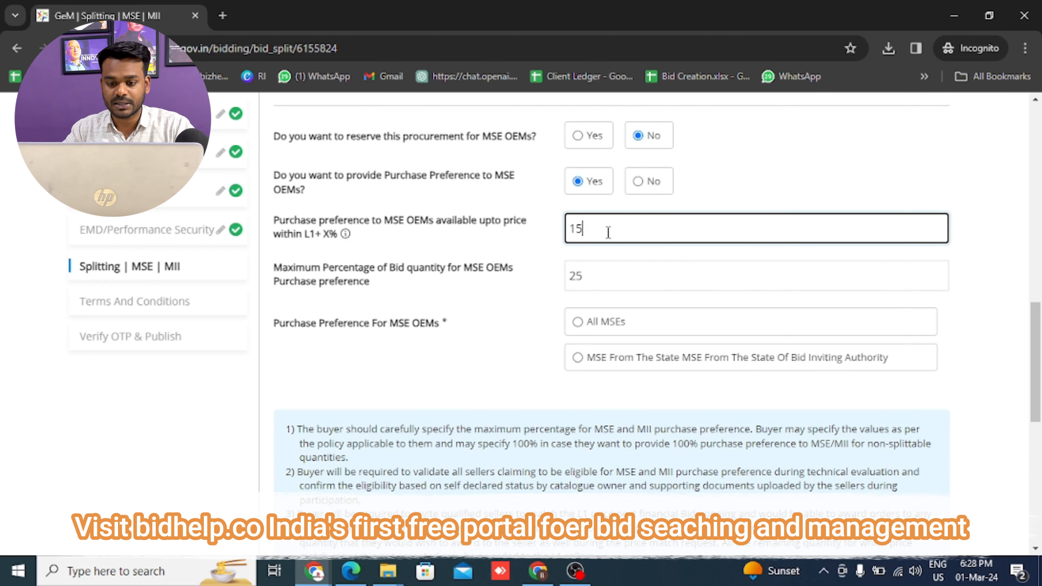
drag(290, 222, 486, 230)
click(590, 229)
double_click(591, 229)
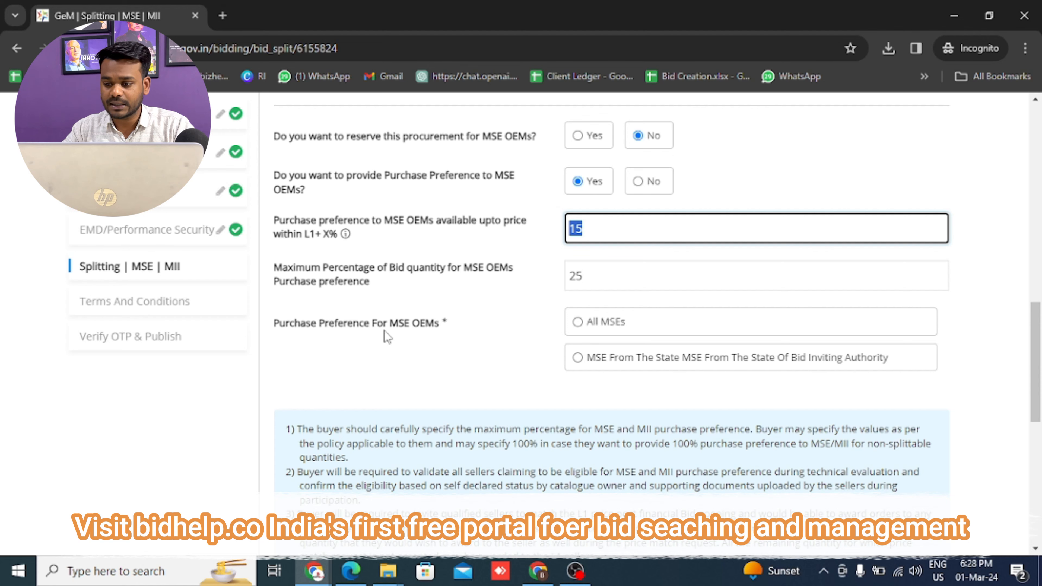
Step: Give the MSE OEM purchase preference to All MSEs and try to save the Splitting, MSE and MII details
click(592, 324)
scroll(597, 326, down, 10)
scroll(889, 217, up, 2)
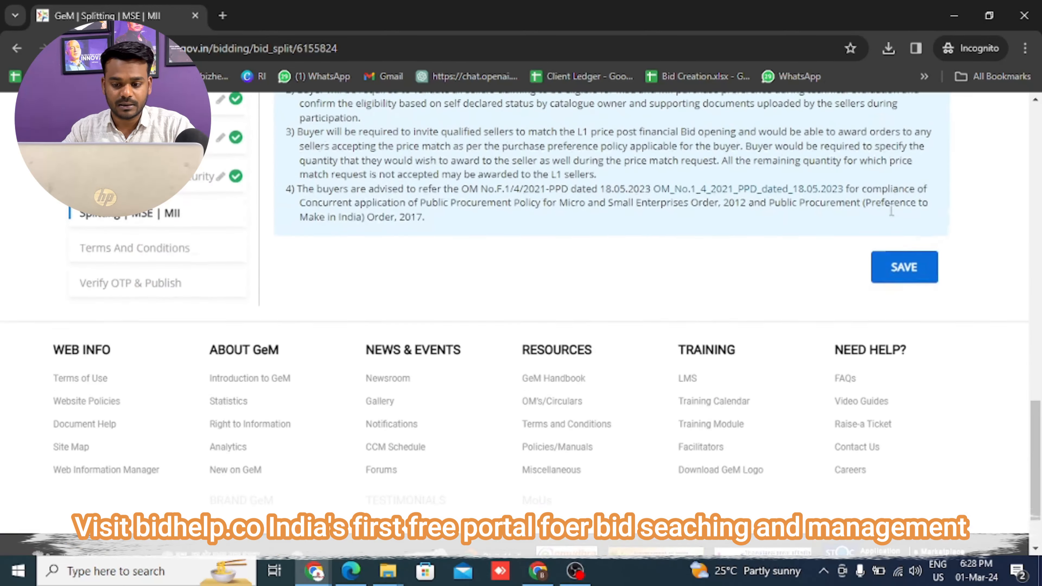
click(926, 270)
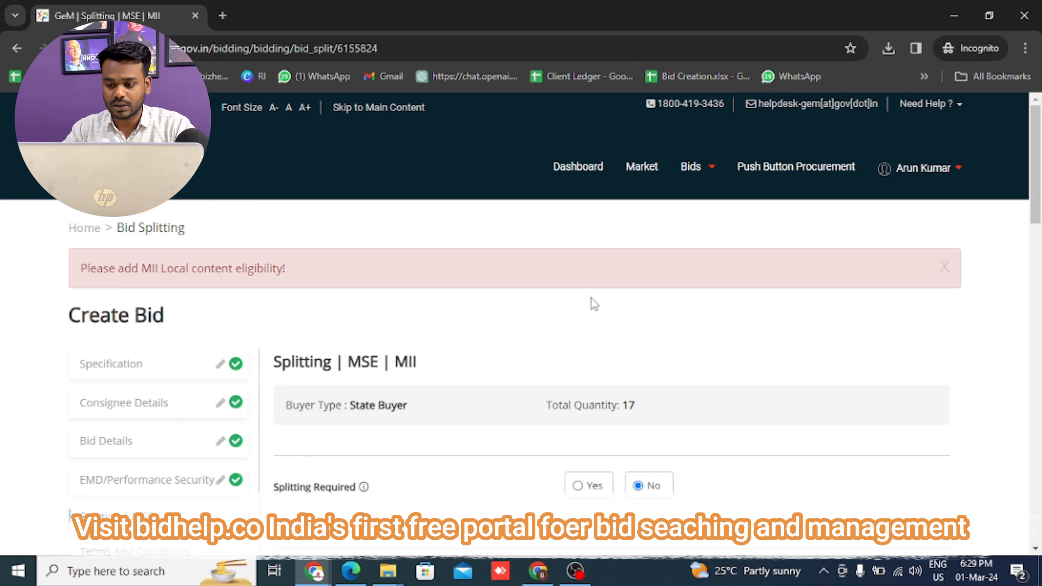
Step: Open the minimum local content settings for Class I and Class II local suppliers
scroll(481, 291, down, 6)
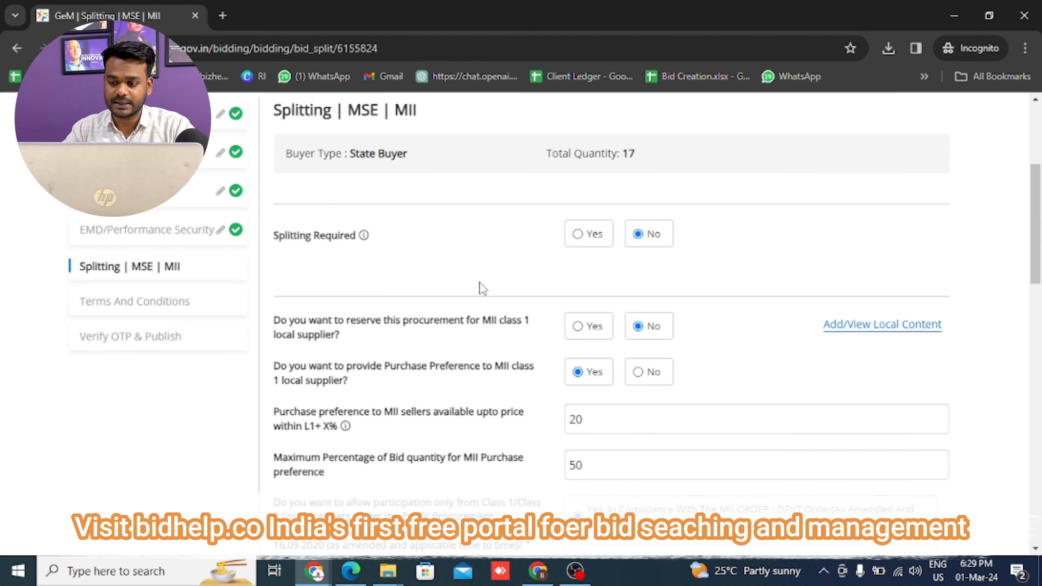
scroll(796, 242, down, 3)
scroll(915, 262, up, 1)
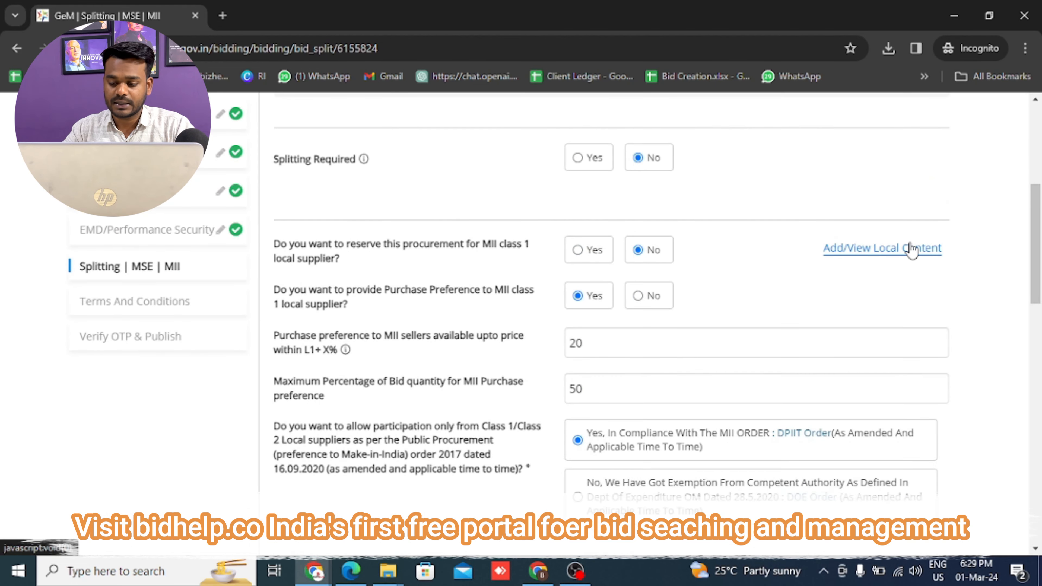
click(909, 248)
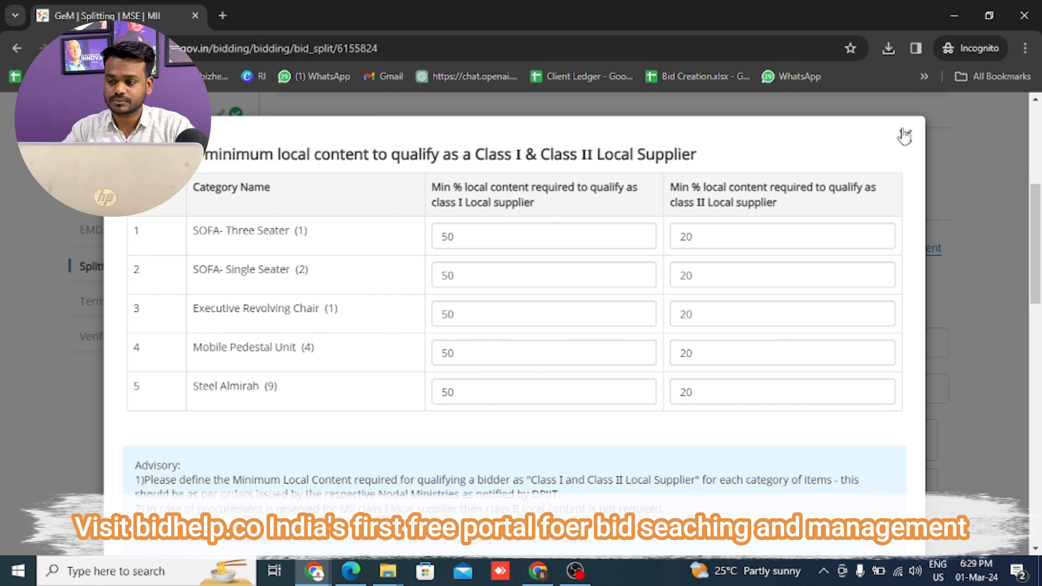
scroll(592, 427, down, 5)
scroll(818, 353, down, 4)
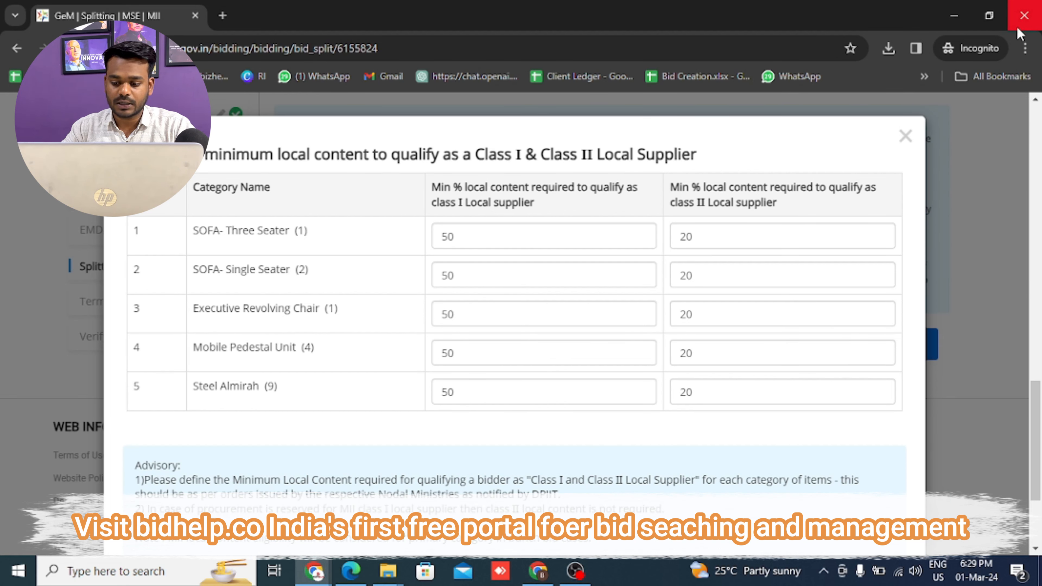
Step: Reduce the page zoom by one level, save the minimum local content percentages, and save the Splitting, MSE and MII details
click(1025, 48)
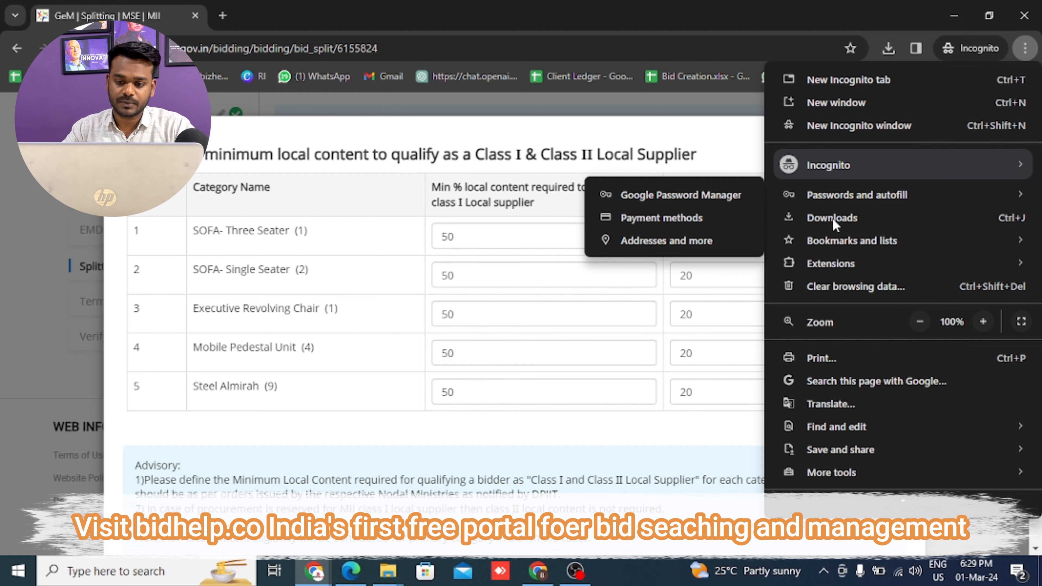
click(918, 322)
click(891, 534)
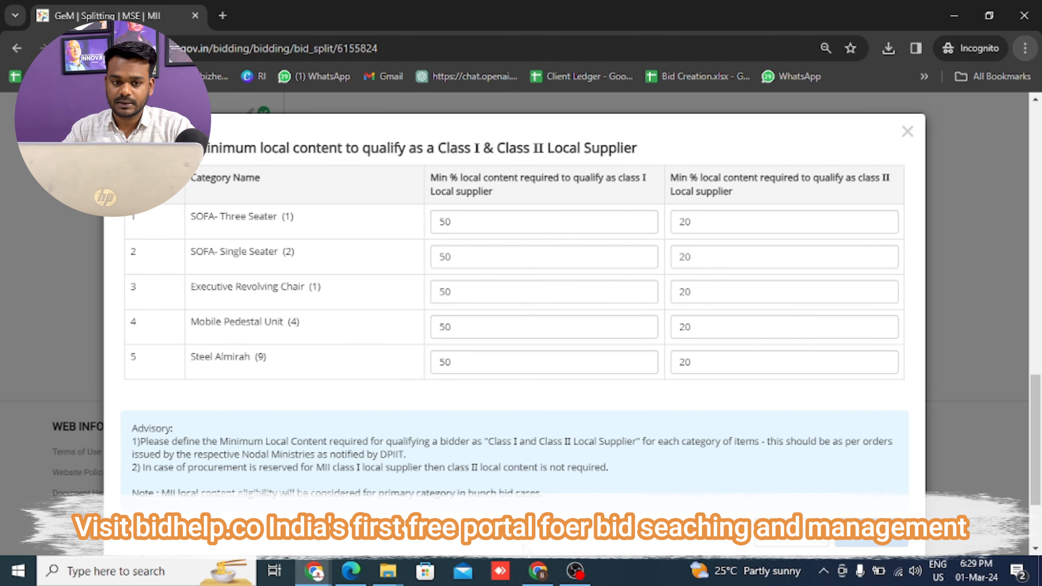
click(857, 531)
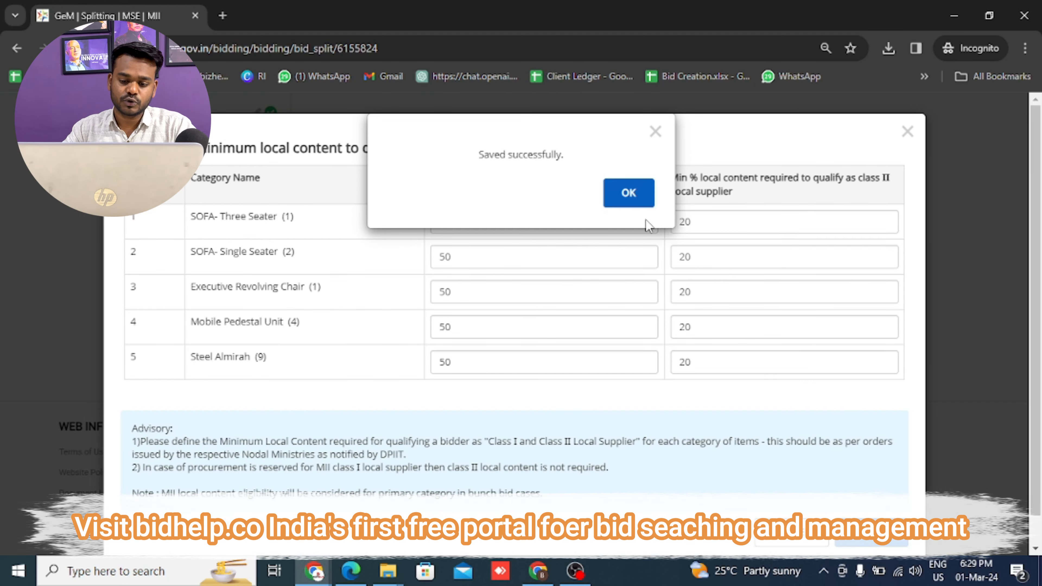
click(642, 194)
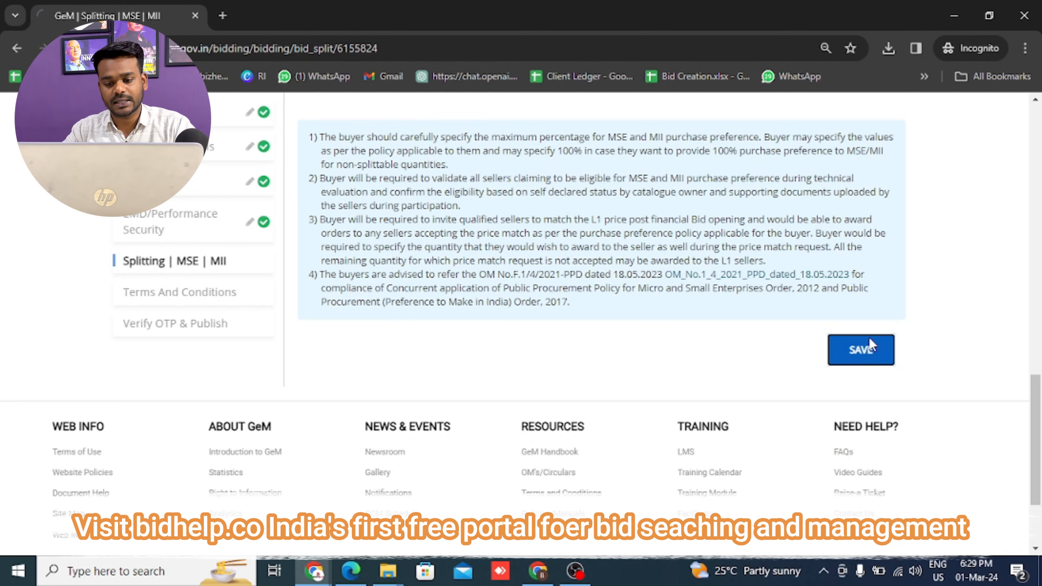
click(869, 338)
Step: View the Buyer Added Bid Specific ATC clause choices without adding any, and submit the terms and conditions with the generic option clause
scroll(535, 320, down, 6)
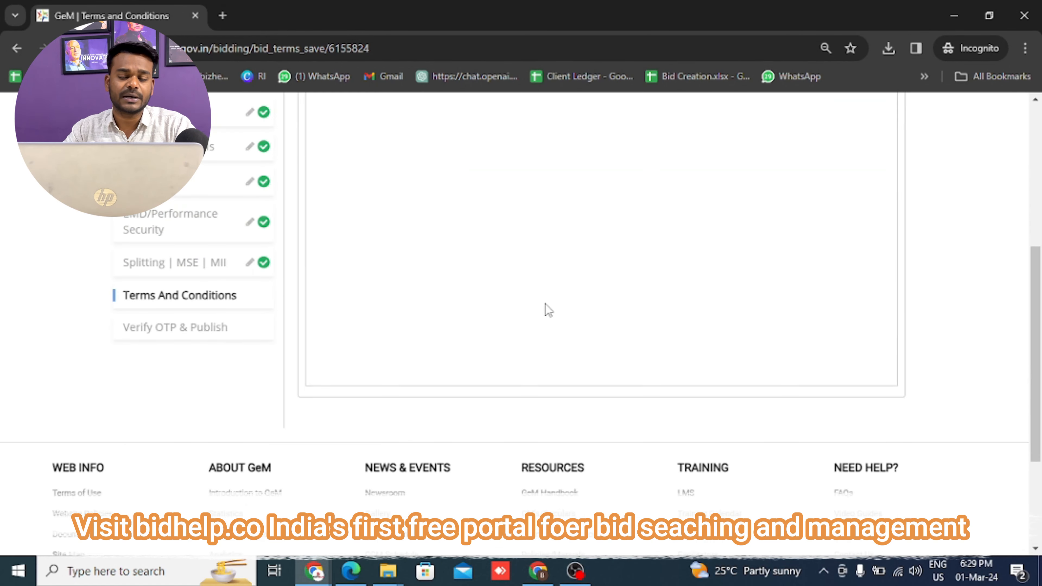
scroll(546, 304, up, 1)
scroll(575, 242, down, 2)
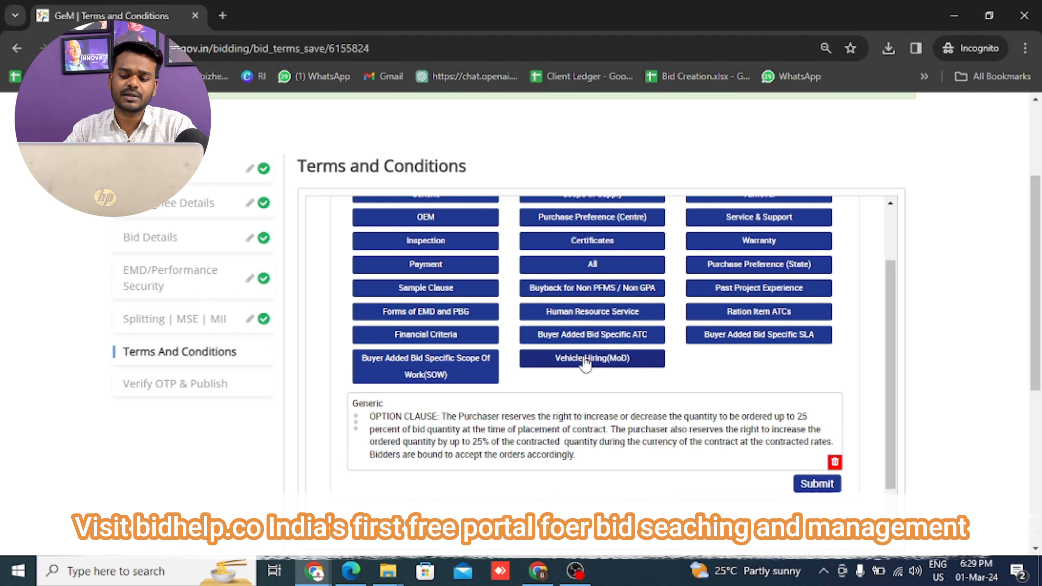
scroll(583, 365, down, 1)
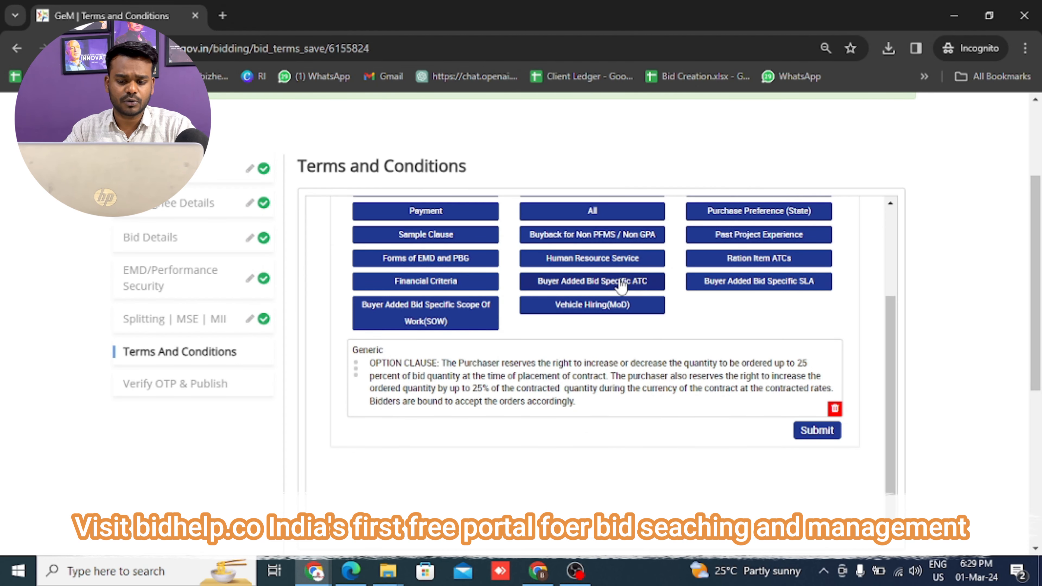
click(591, 293)
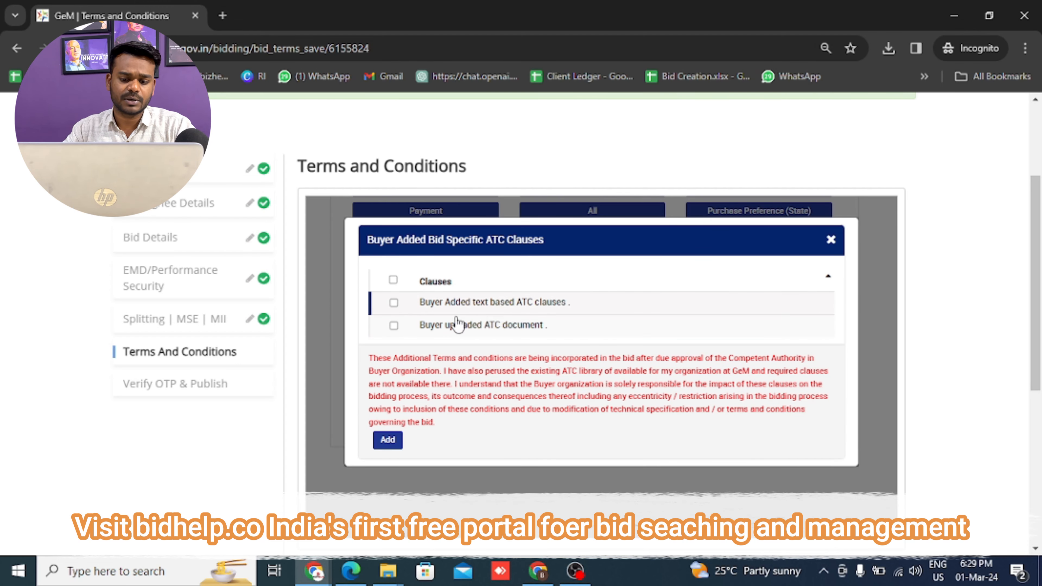
click(823, 248)
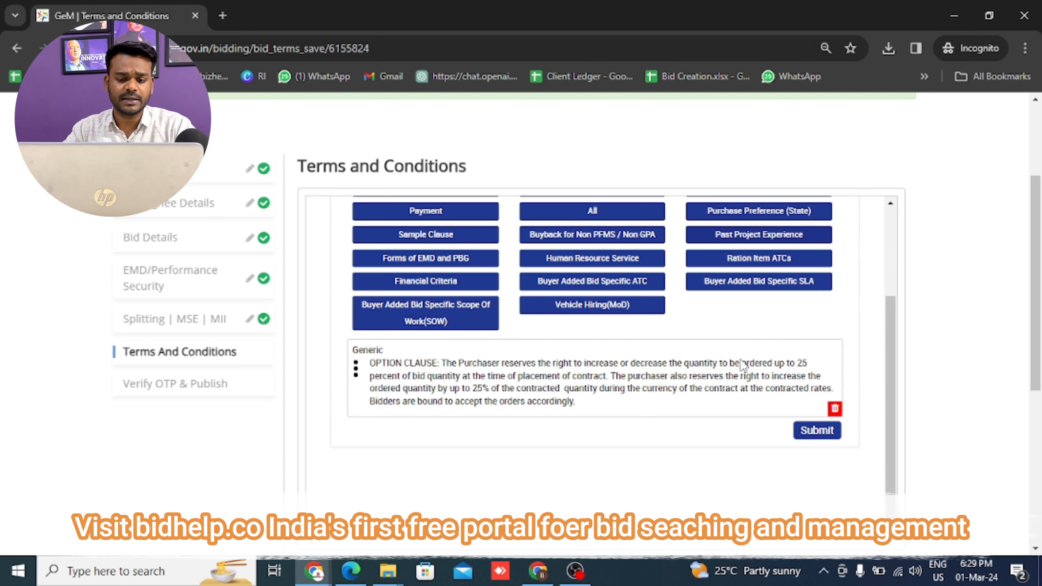
click(813, 432)
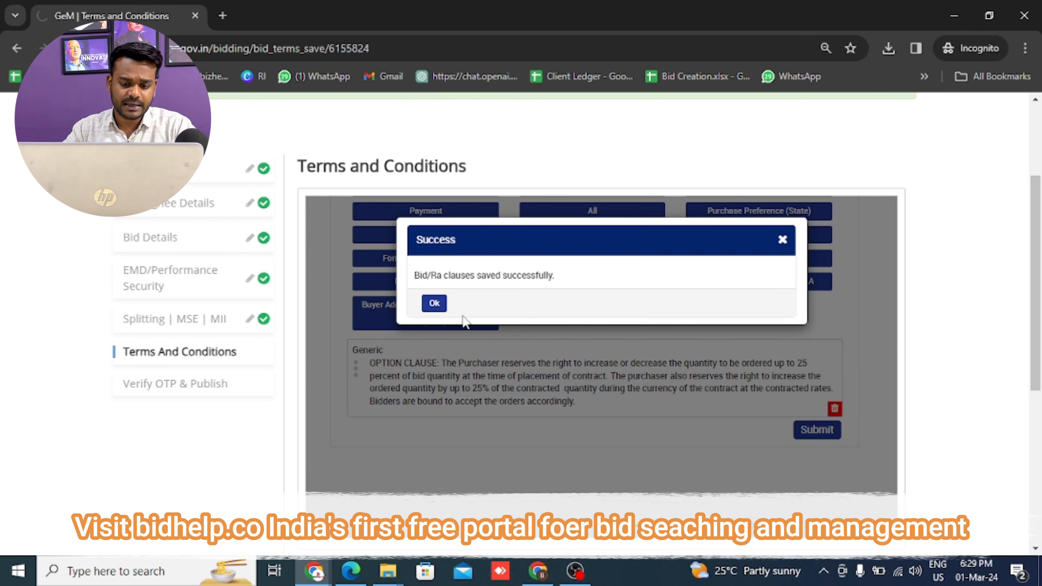
click(440, 304)
Step: Agree to GeM's Terms & Condition for verifying and publishing the bid
scroll(512, 368, down, 3)
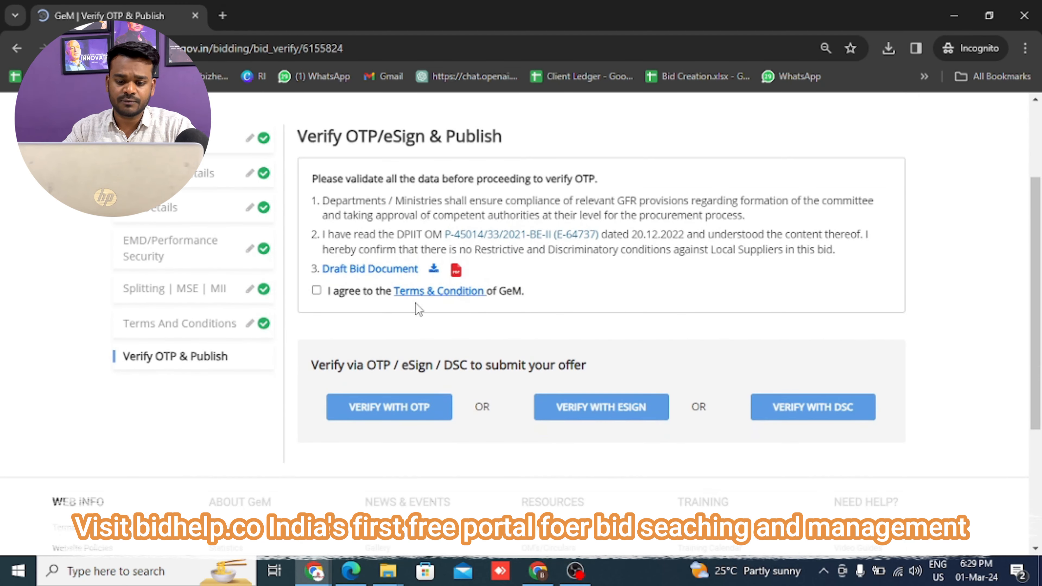
click(317, 291)
click(642, 209)
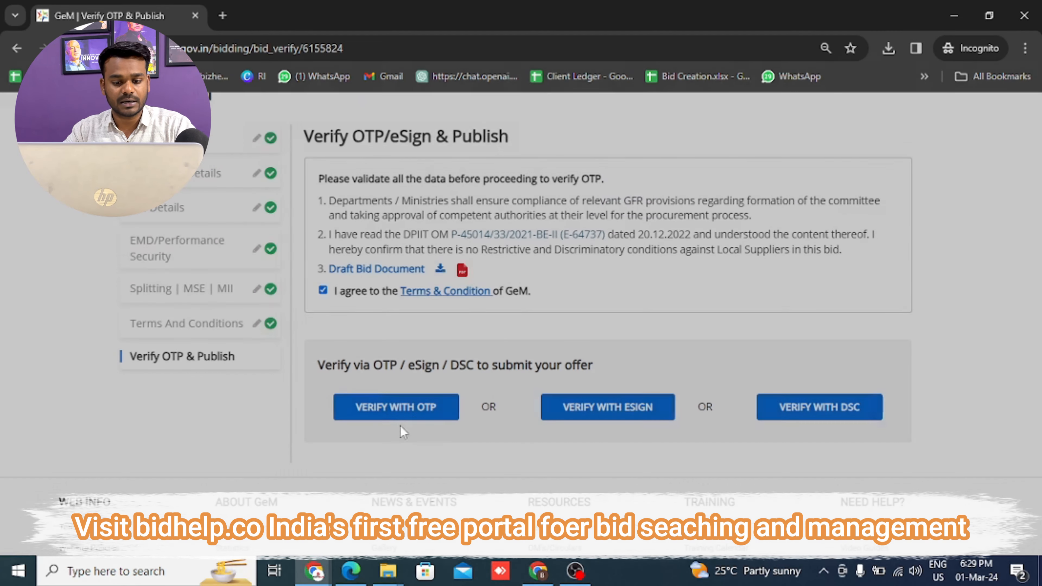